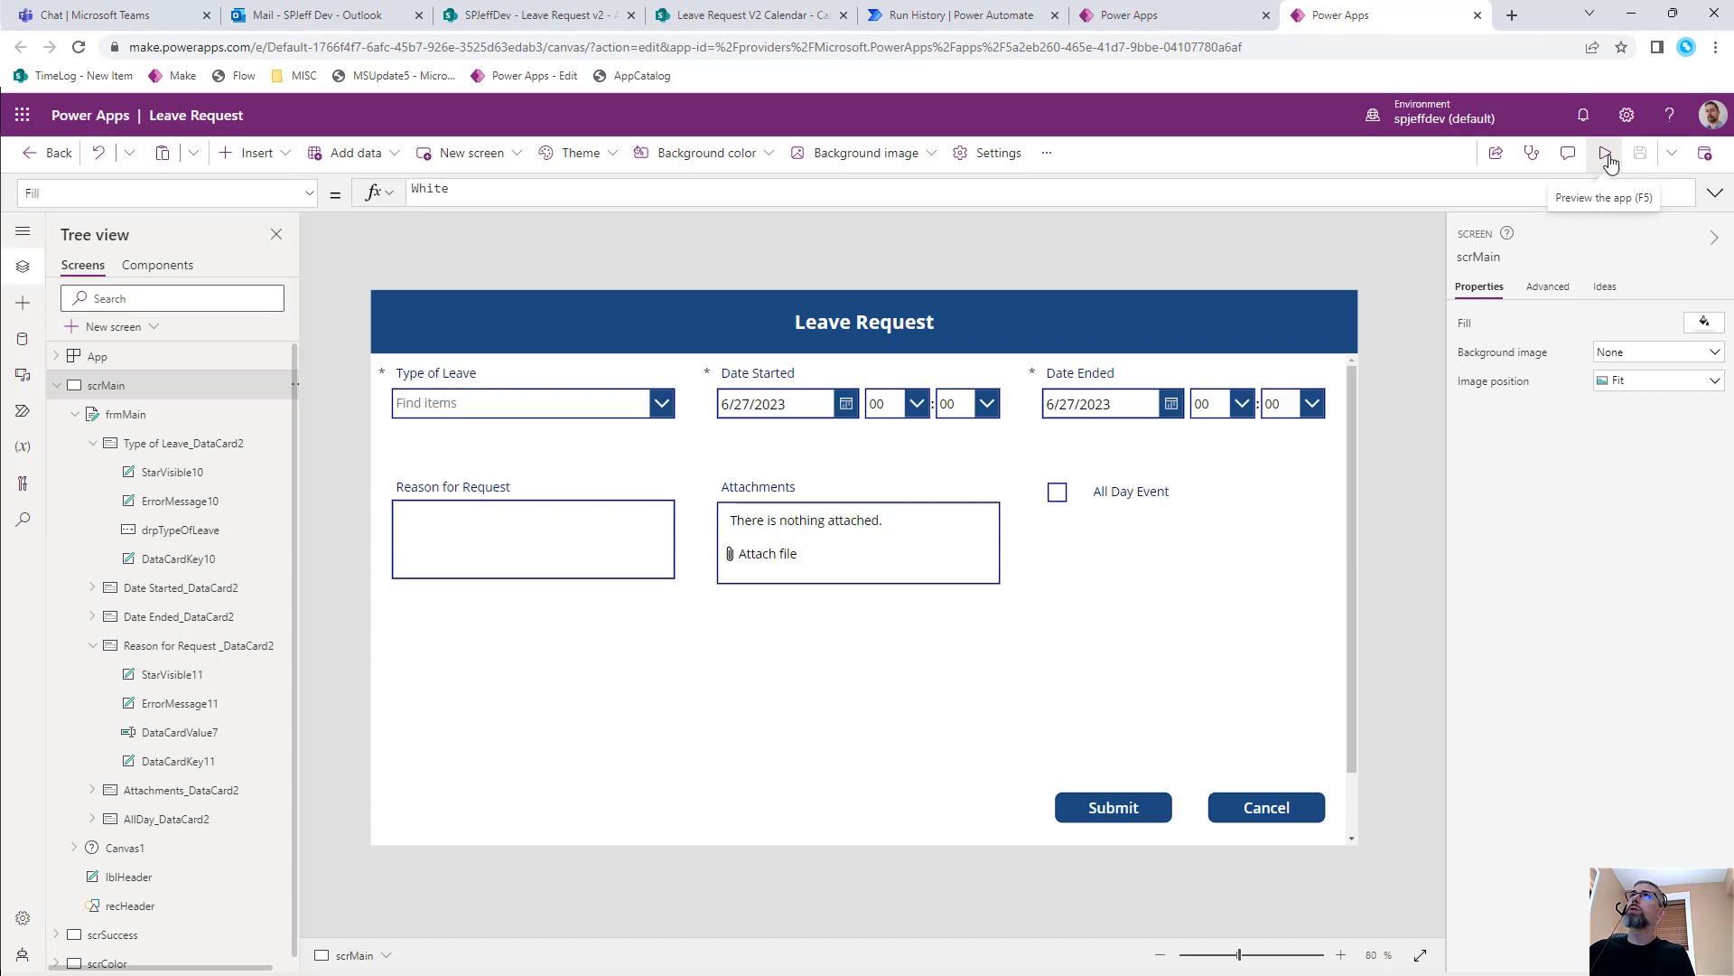
Preview the Leave Request app and start a Training request with reason 'TEST EVENT'
click(1607, 156)
click(566, 308)
click(415, 473)
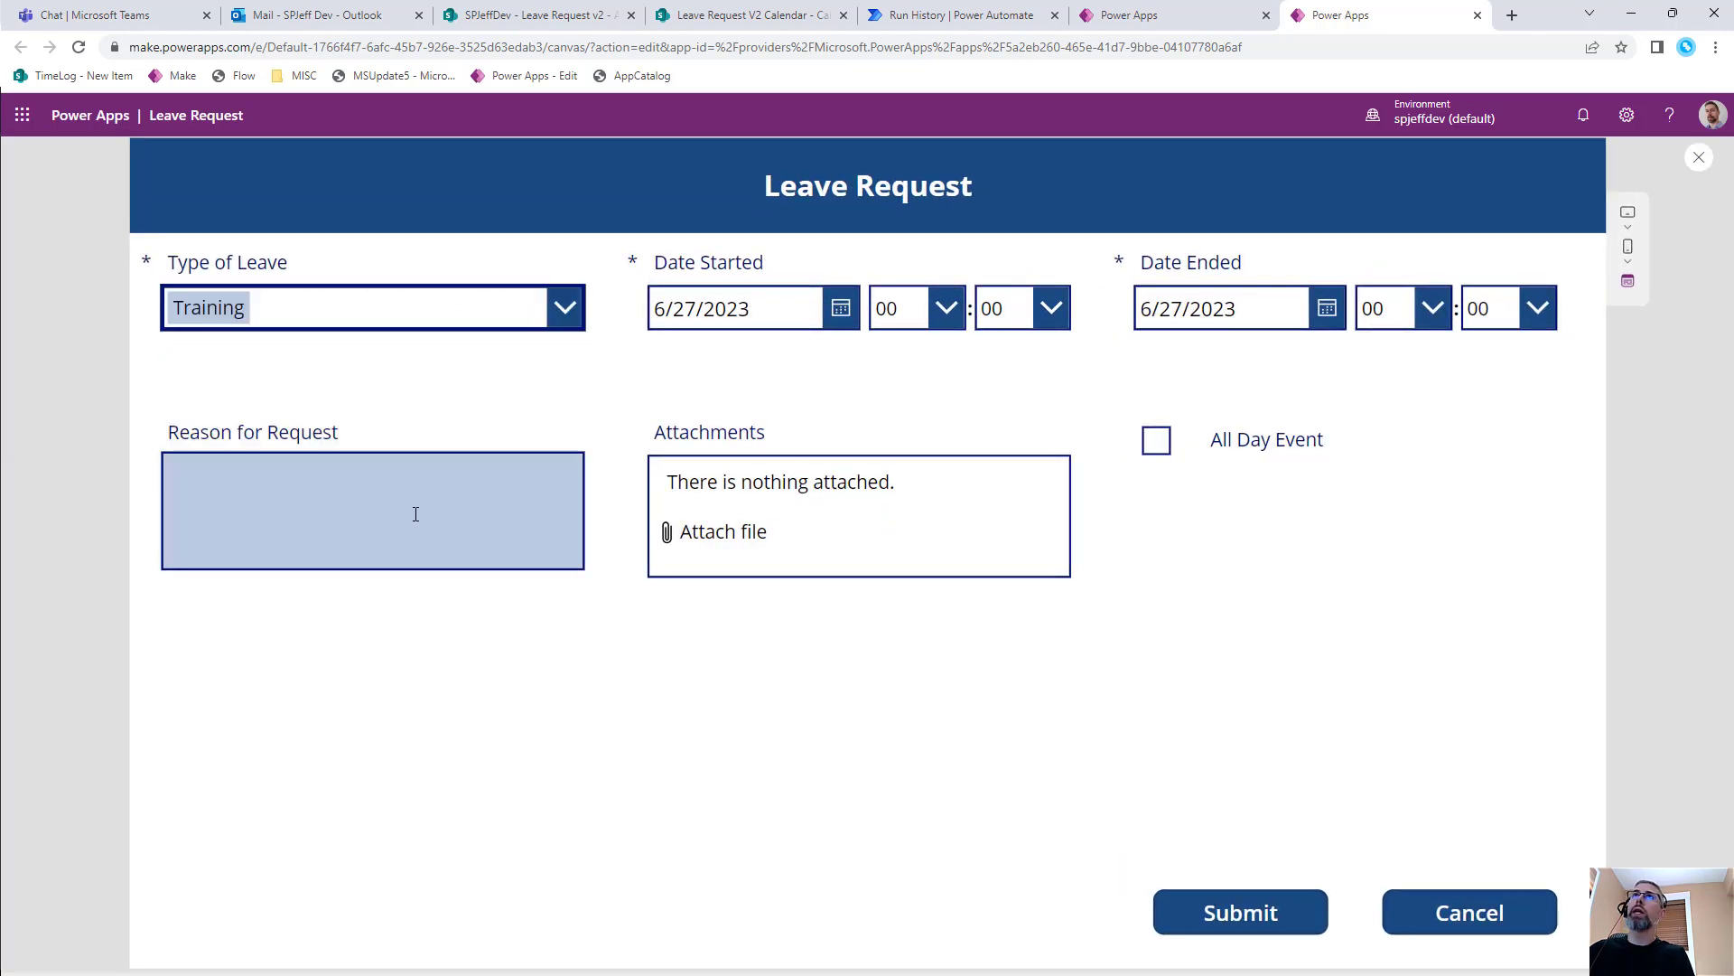
click(409, 511)
text(TEST EVENT)
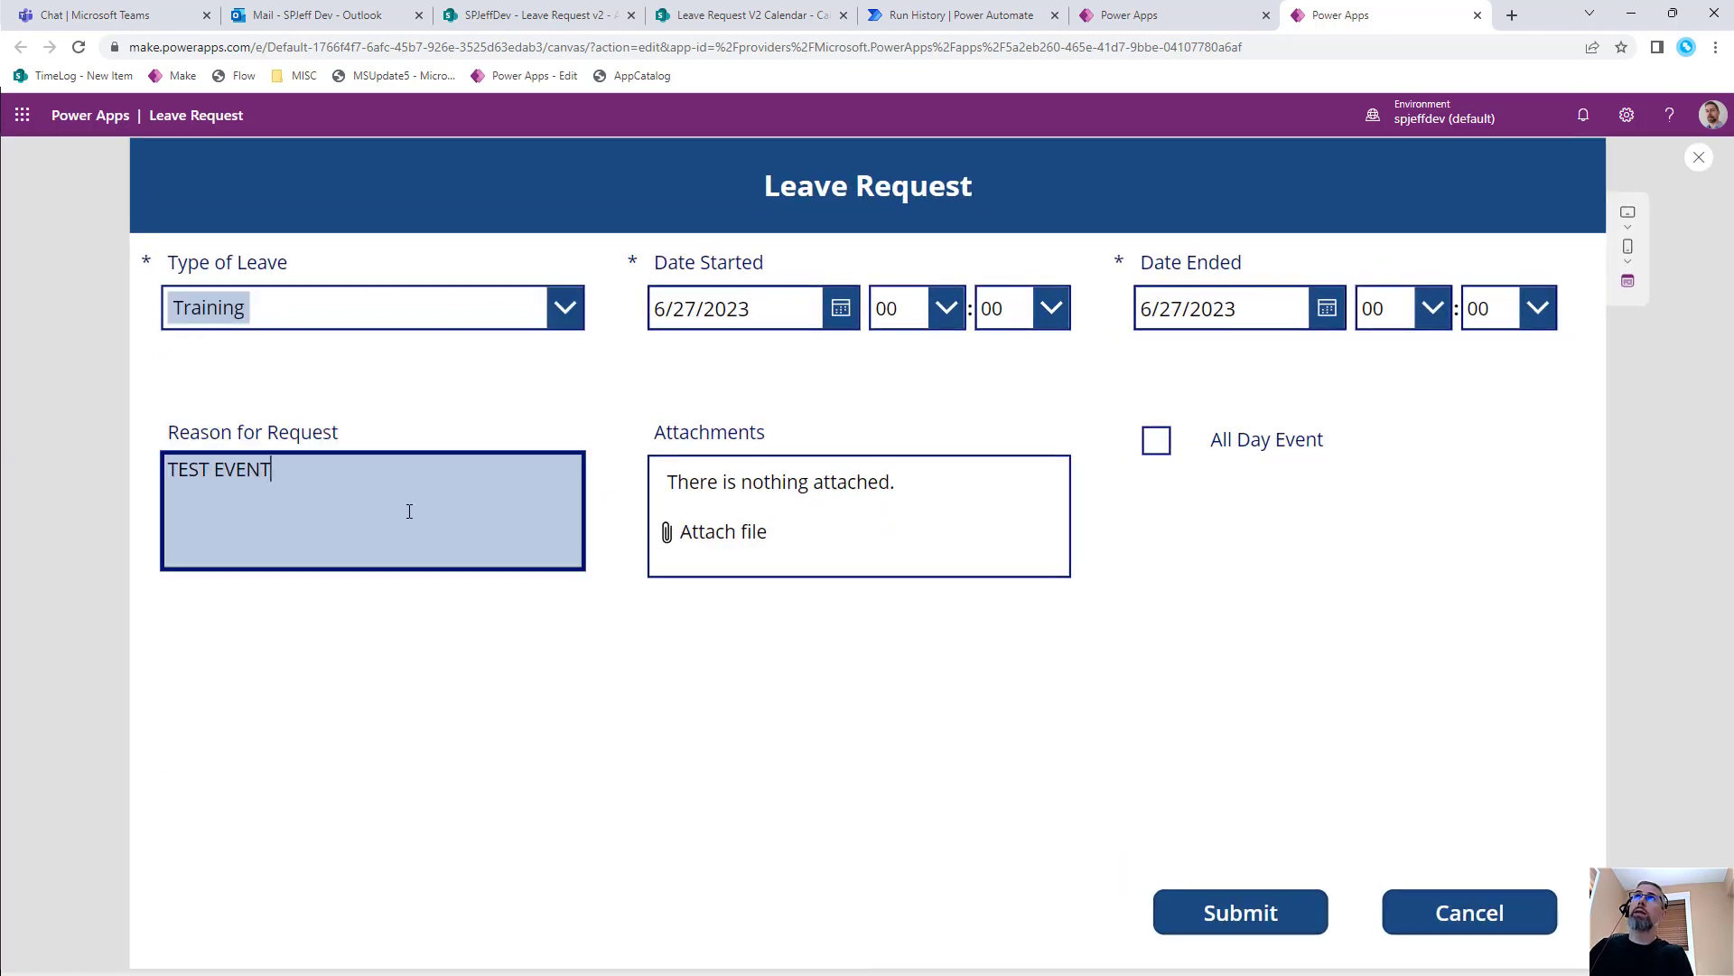
Set start and end dates to 6/27/2023, mark it All Day Event, and submit
click(849, 314)
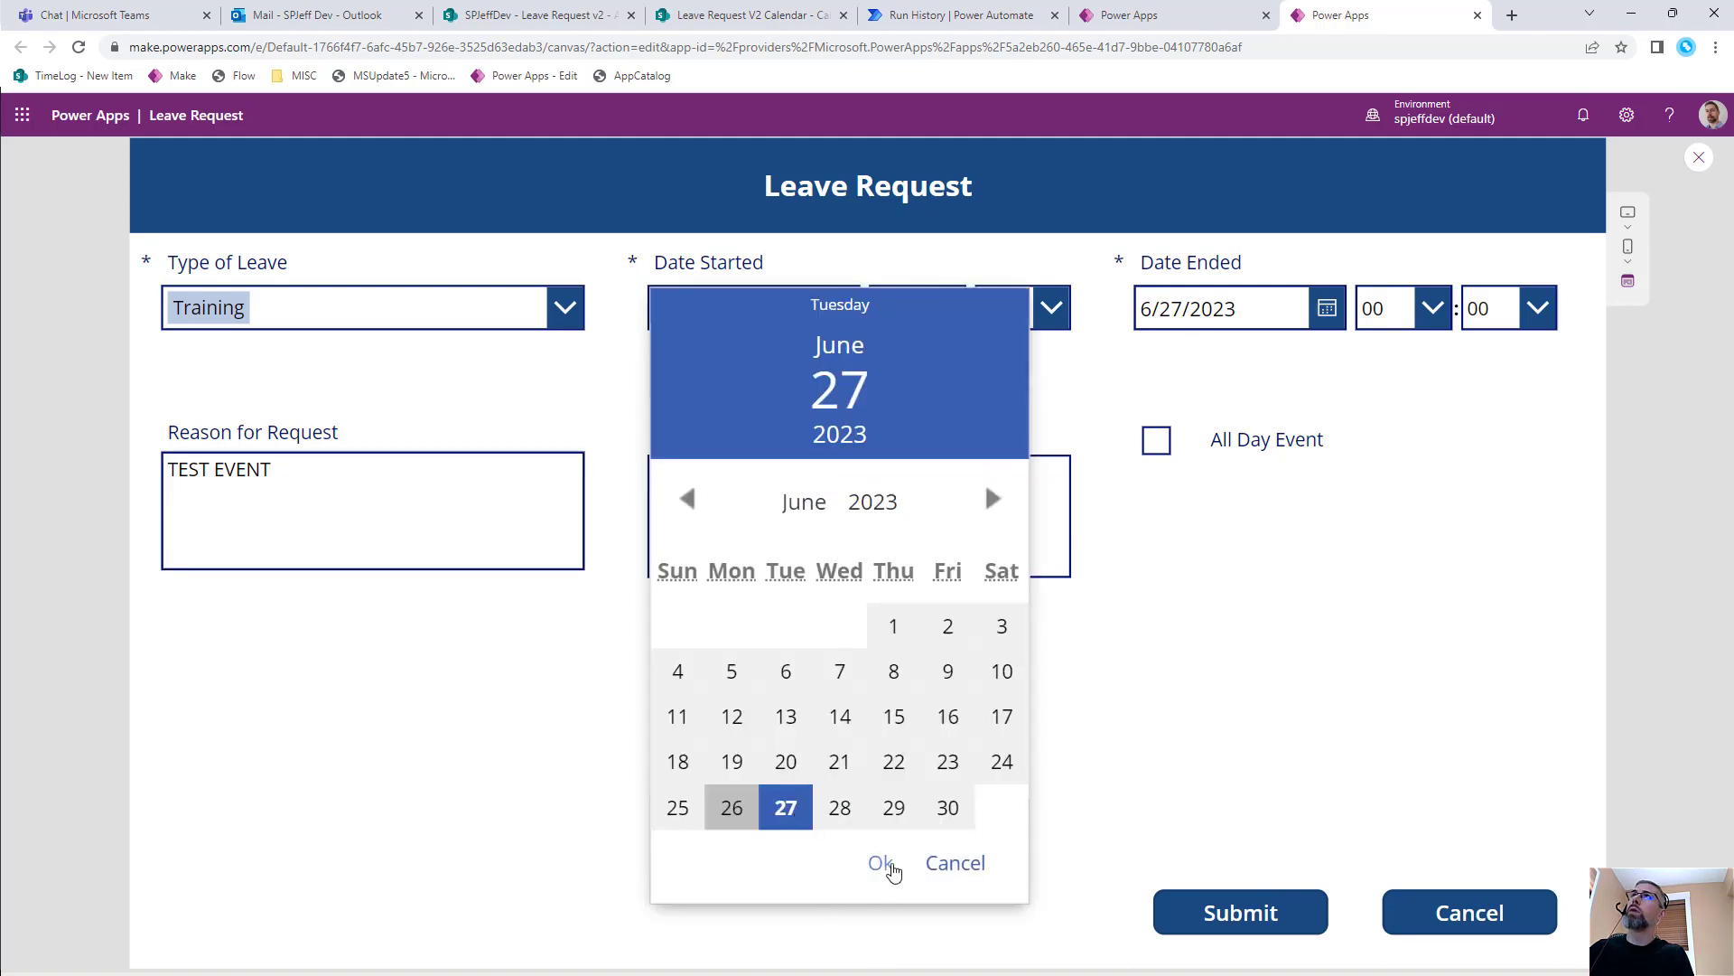
click(881, 863)
click(1327, 308)
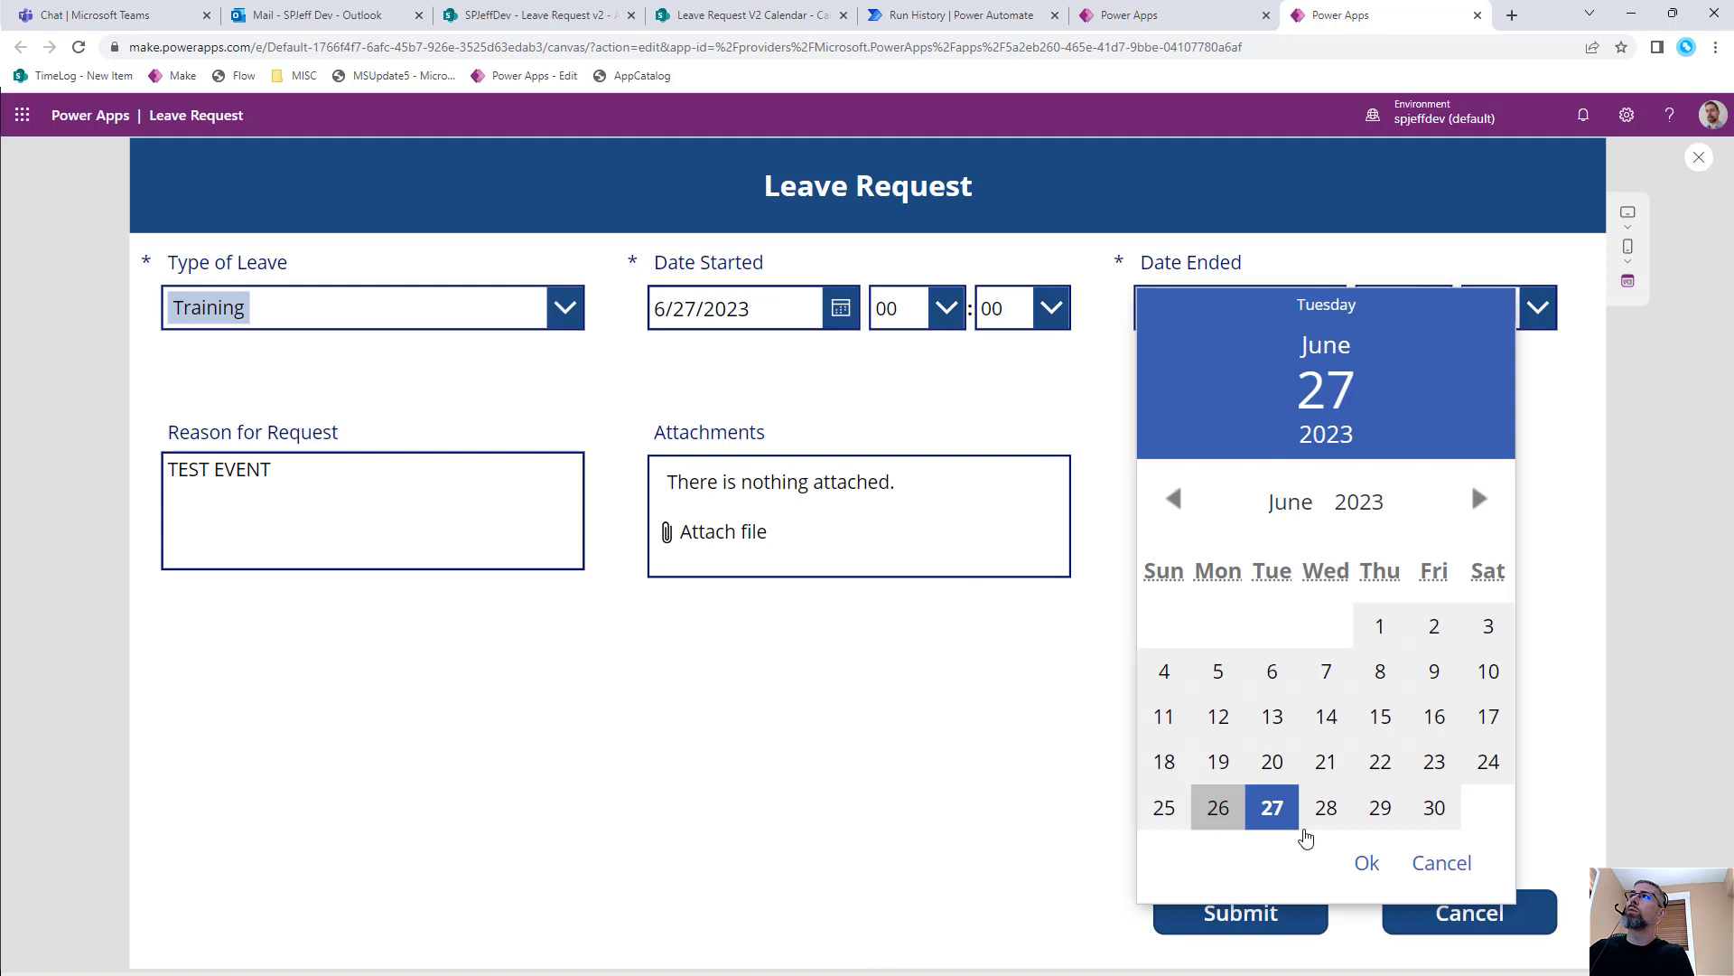
click(1324, 808)
click(1272, 809)
click(1366, 863)
click(1161, 445)
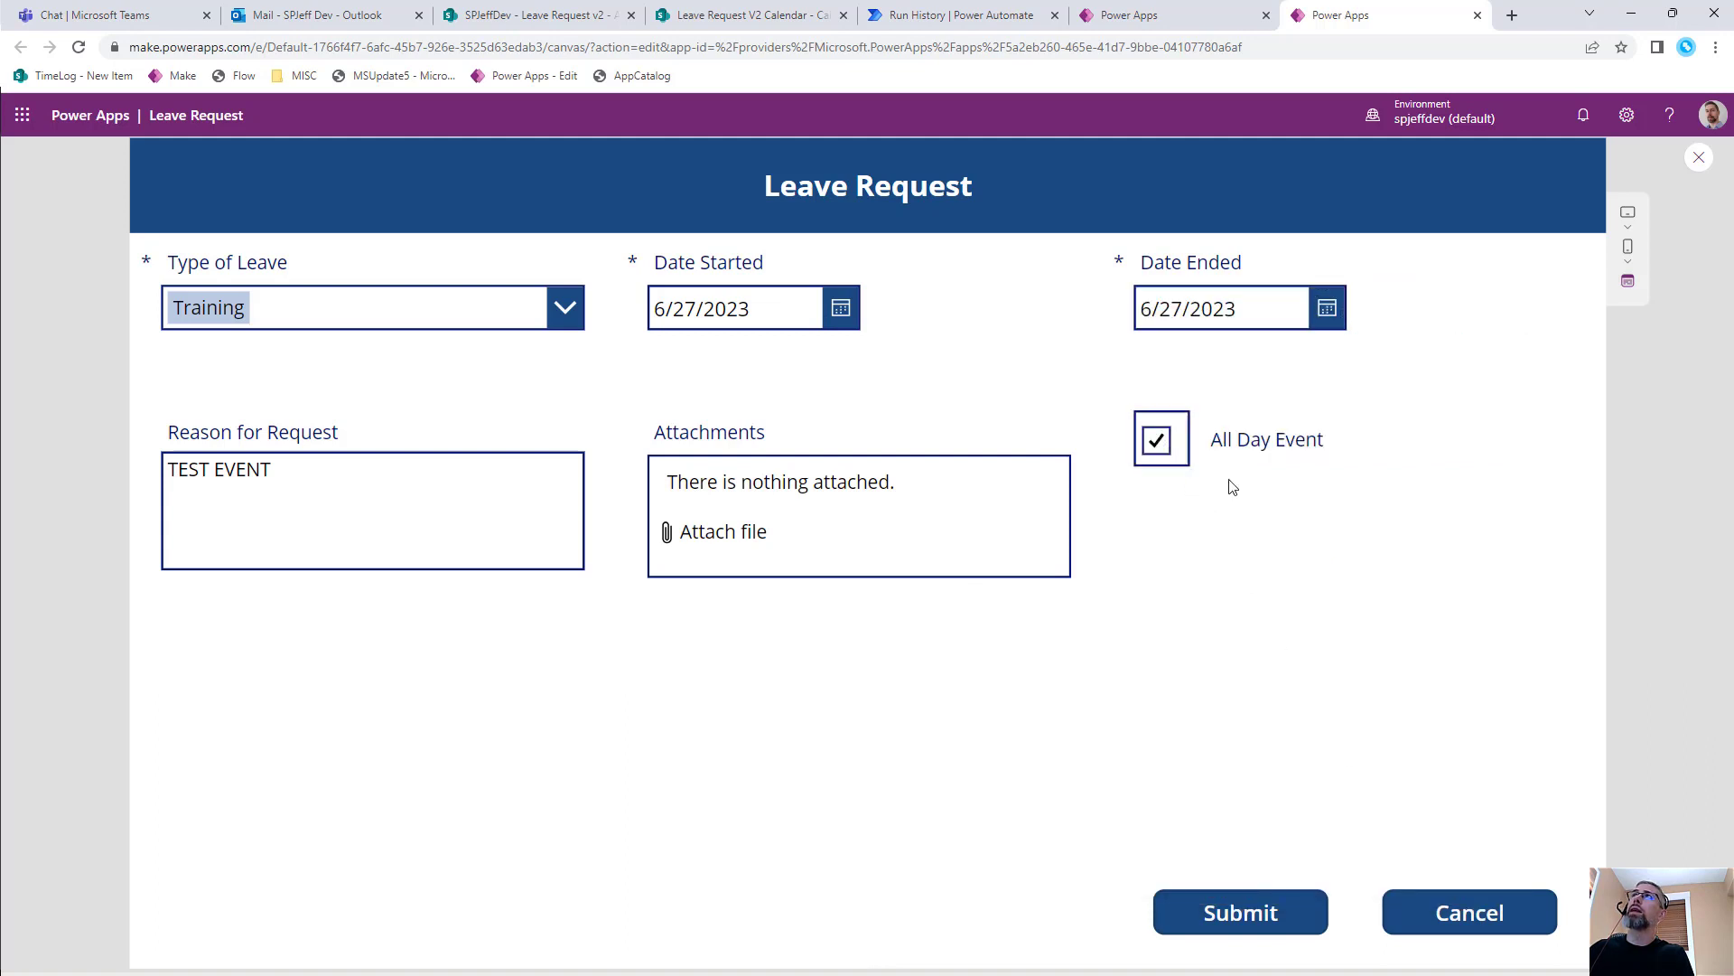
click(1274, 914)
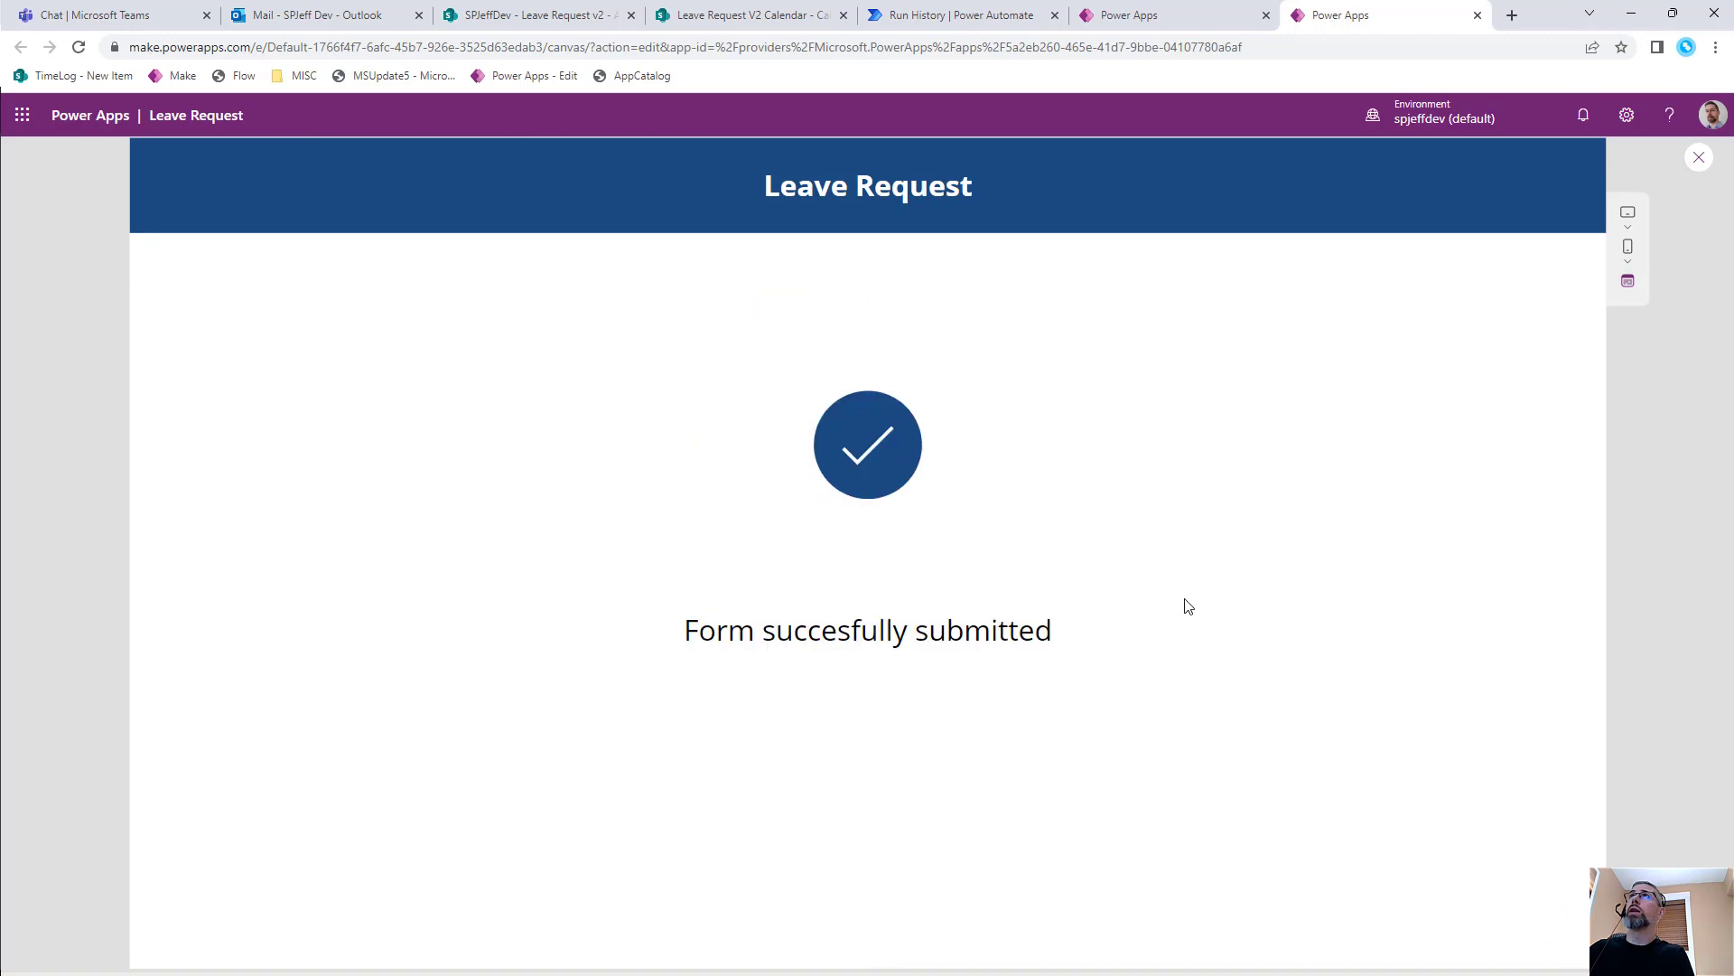
Refresh the Leave Request v2 list and select new item 22, TEST EVENT, Pending Approval
click(601, 18)
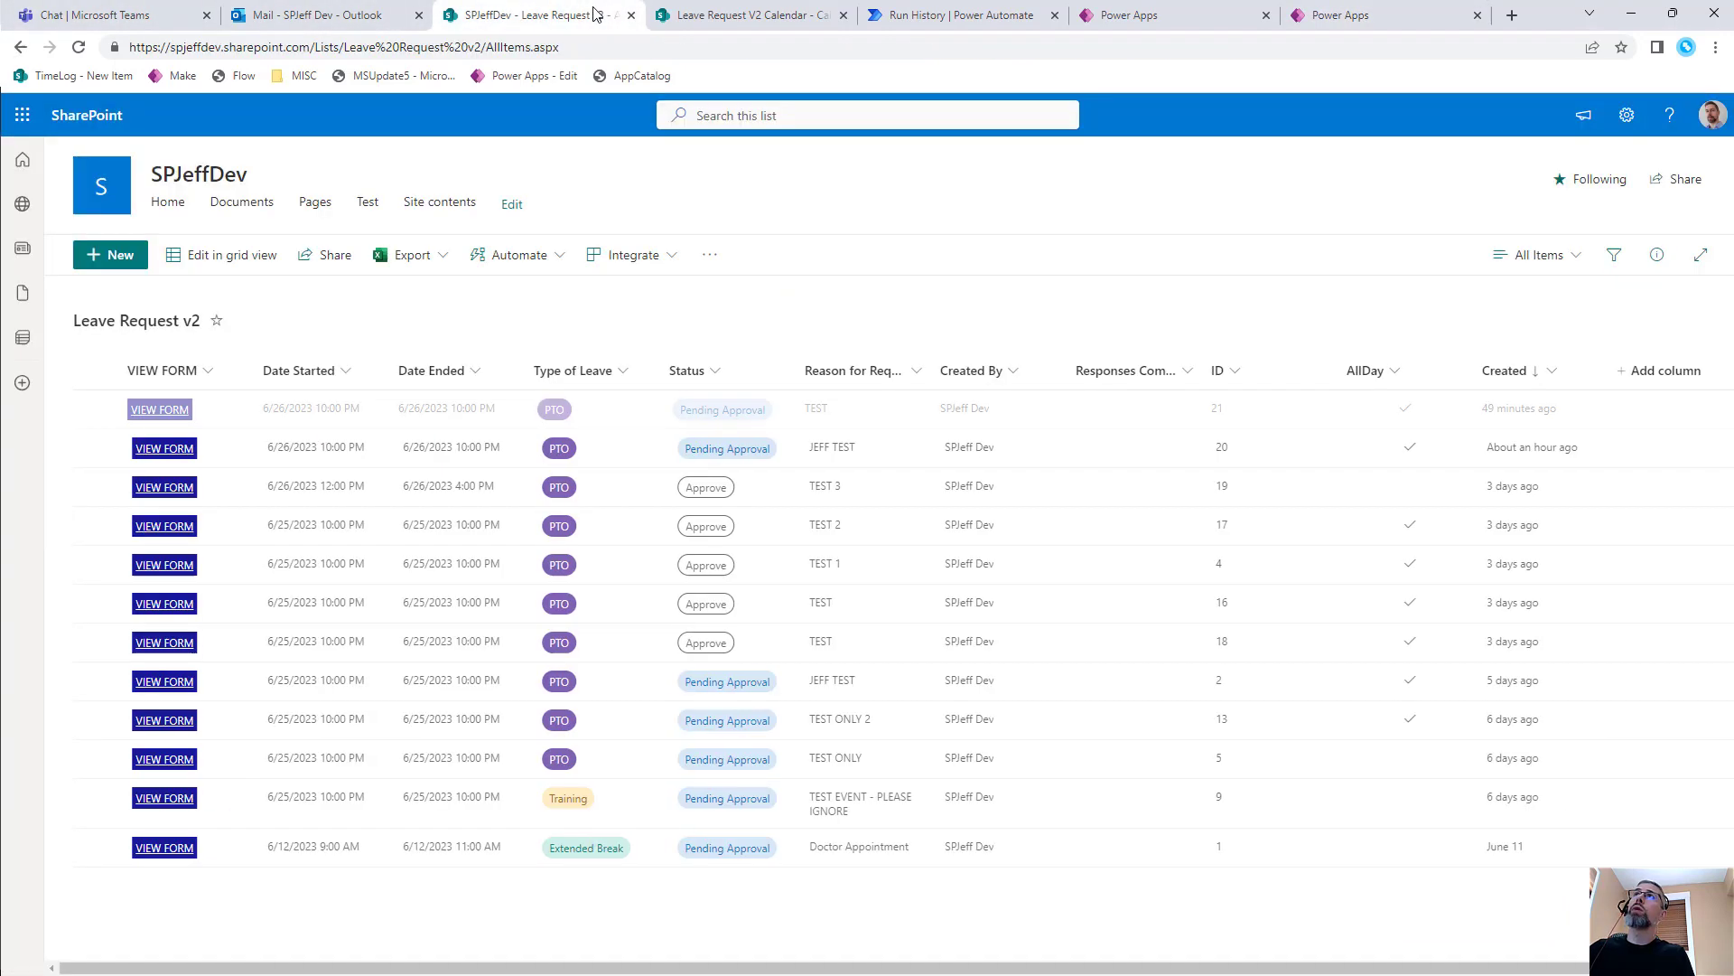
click(79, 47)
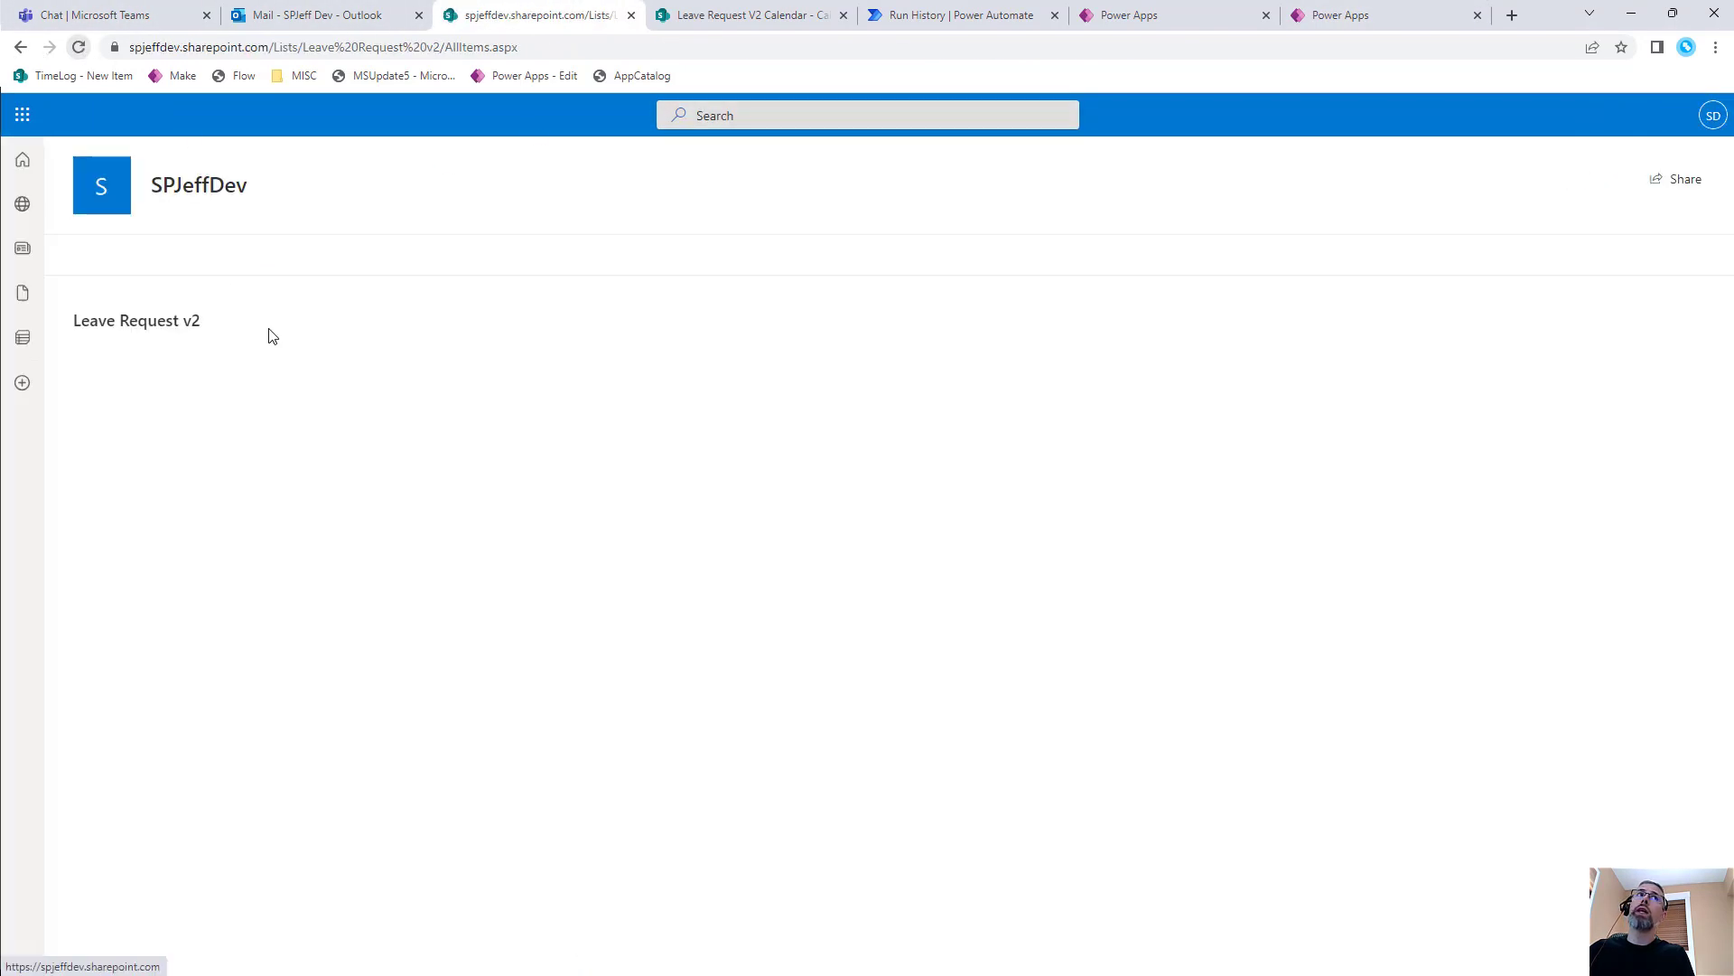
click(95, 410)
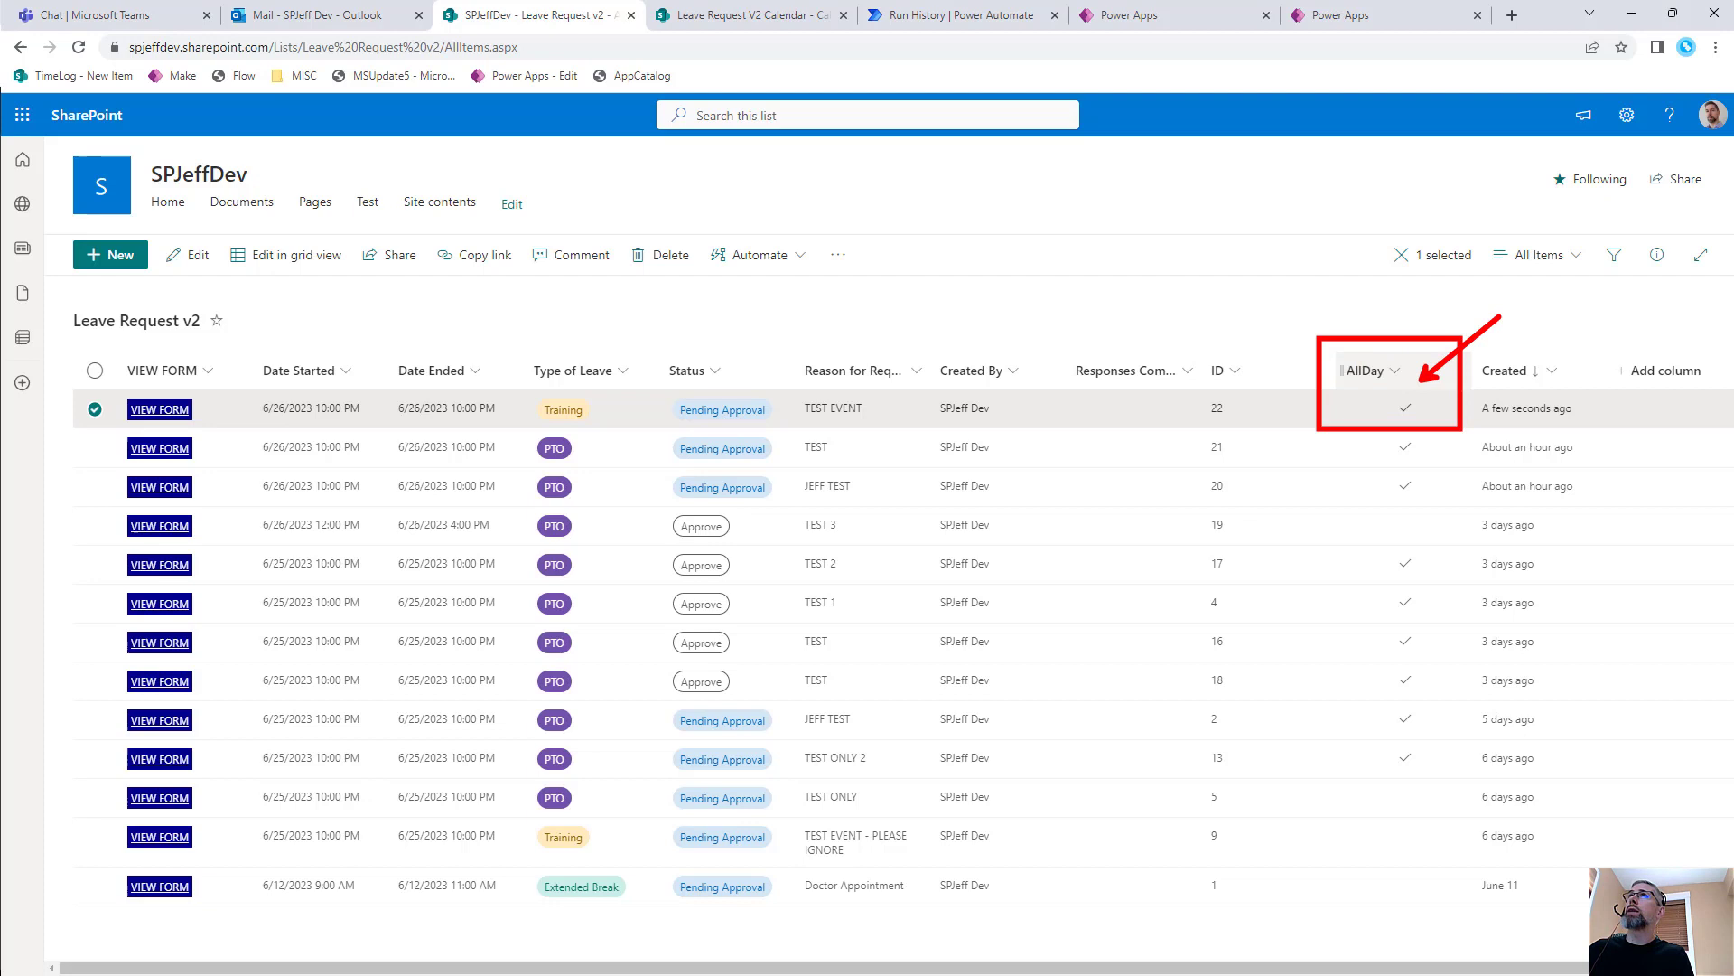
Reload the Leave Request V2 Calendar to confirm it has no event yet, then return to the list
click(722, 16)
click(80, 47)
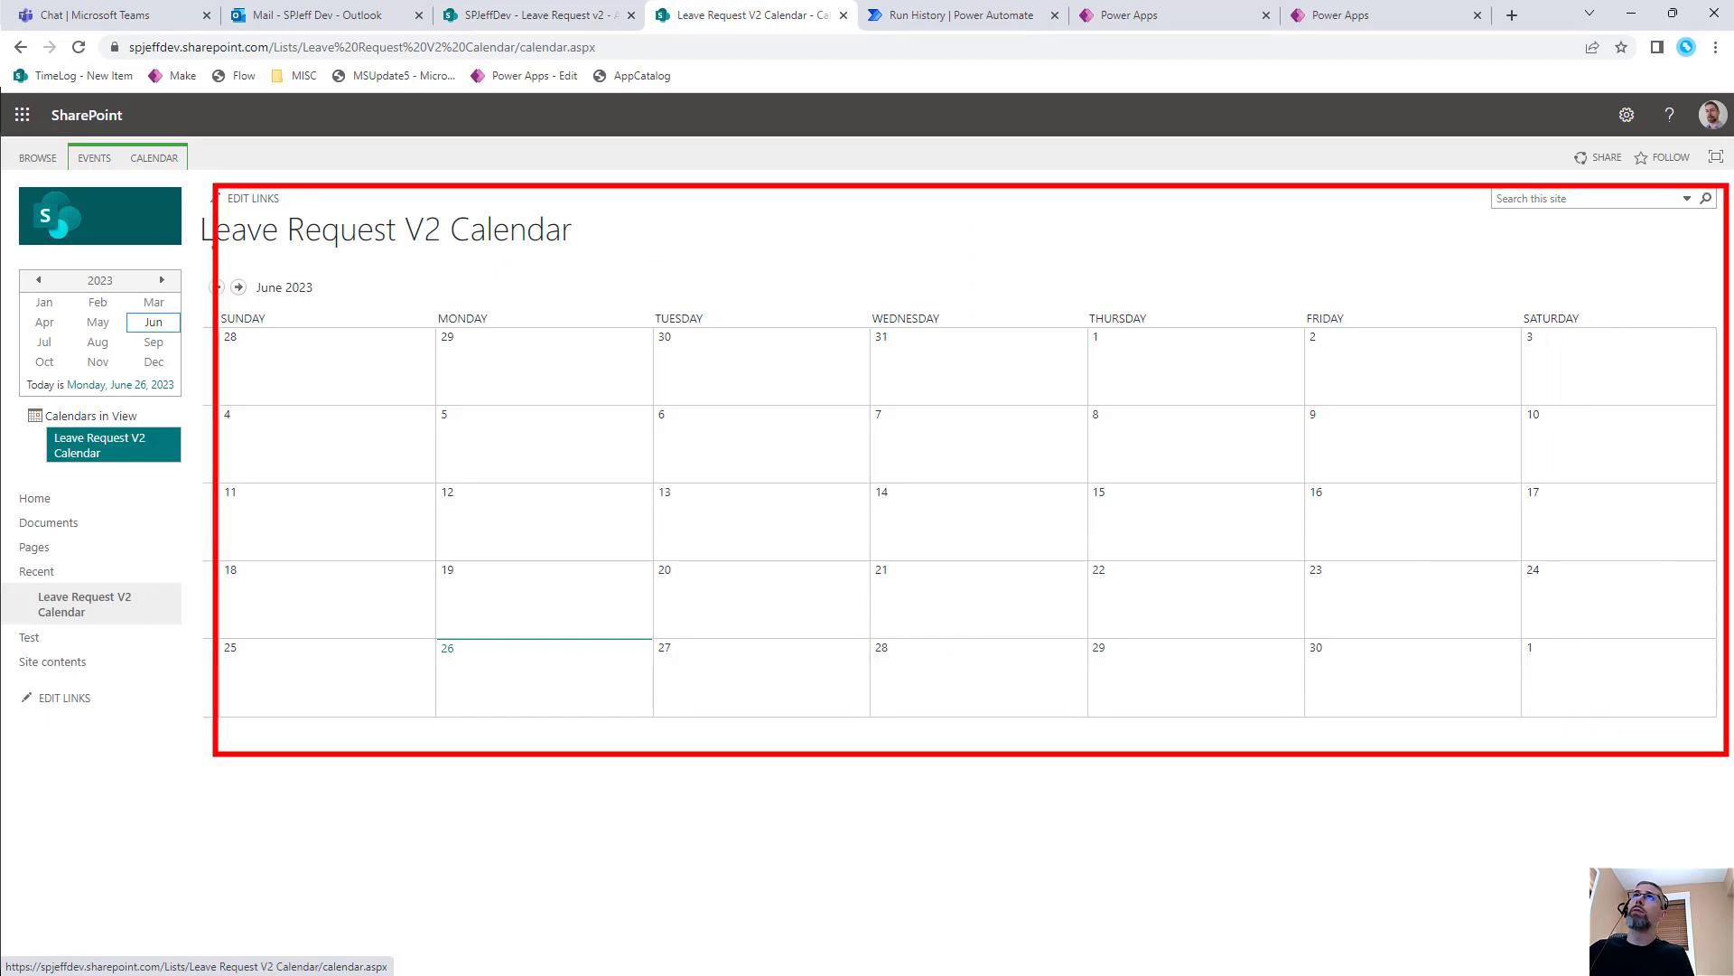
click(542, 16)
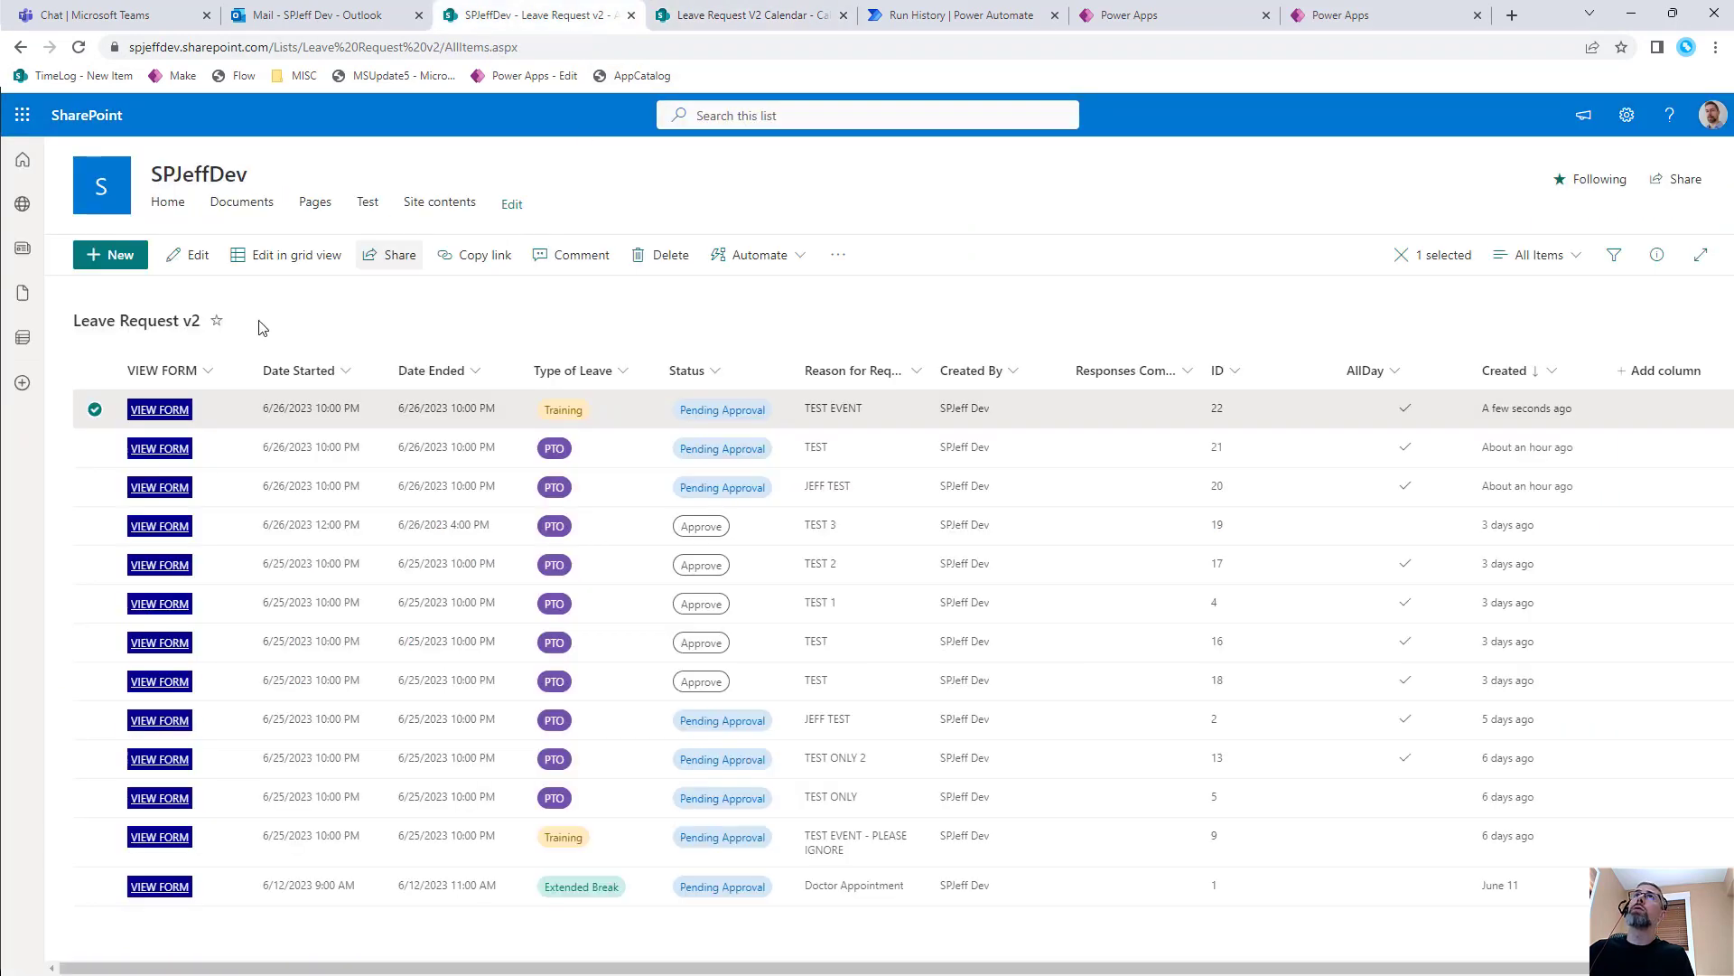
click(723, 25)
click(540, 18)
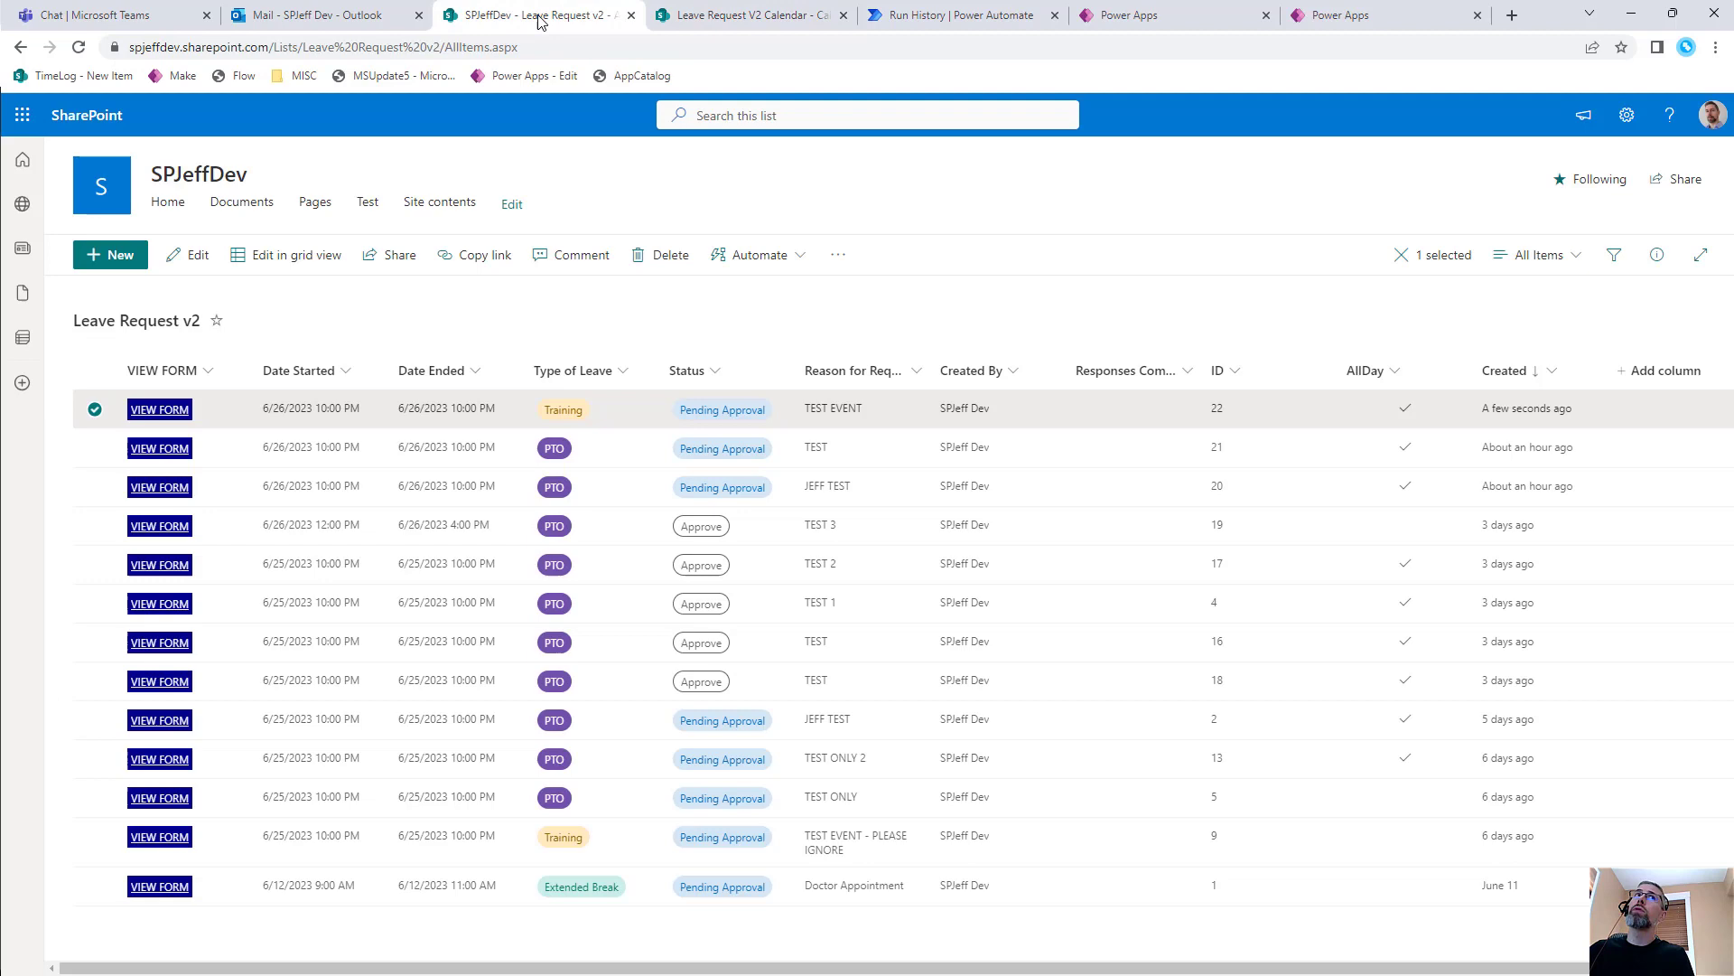
Check Outlook for mail, then refresh the Leave Request PA connection flow's run history
click(322, 15)
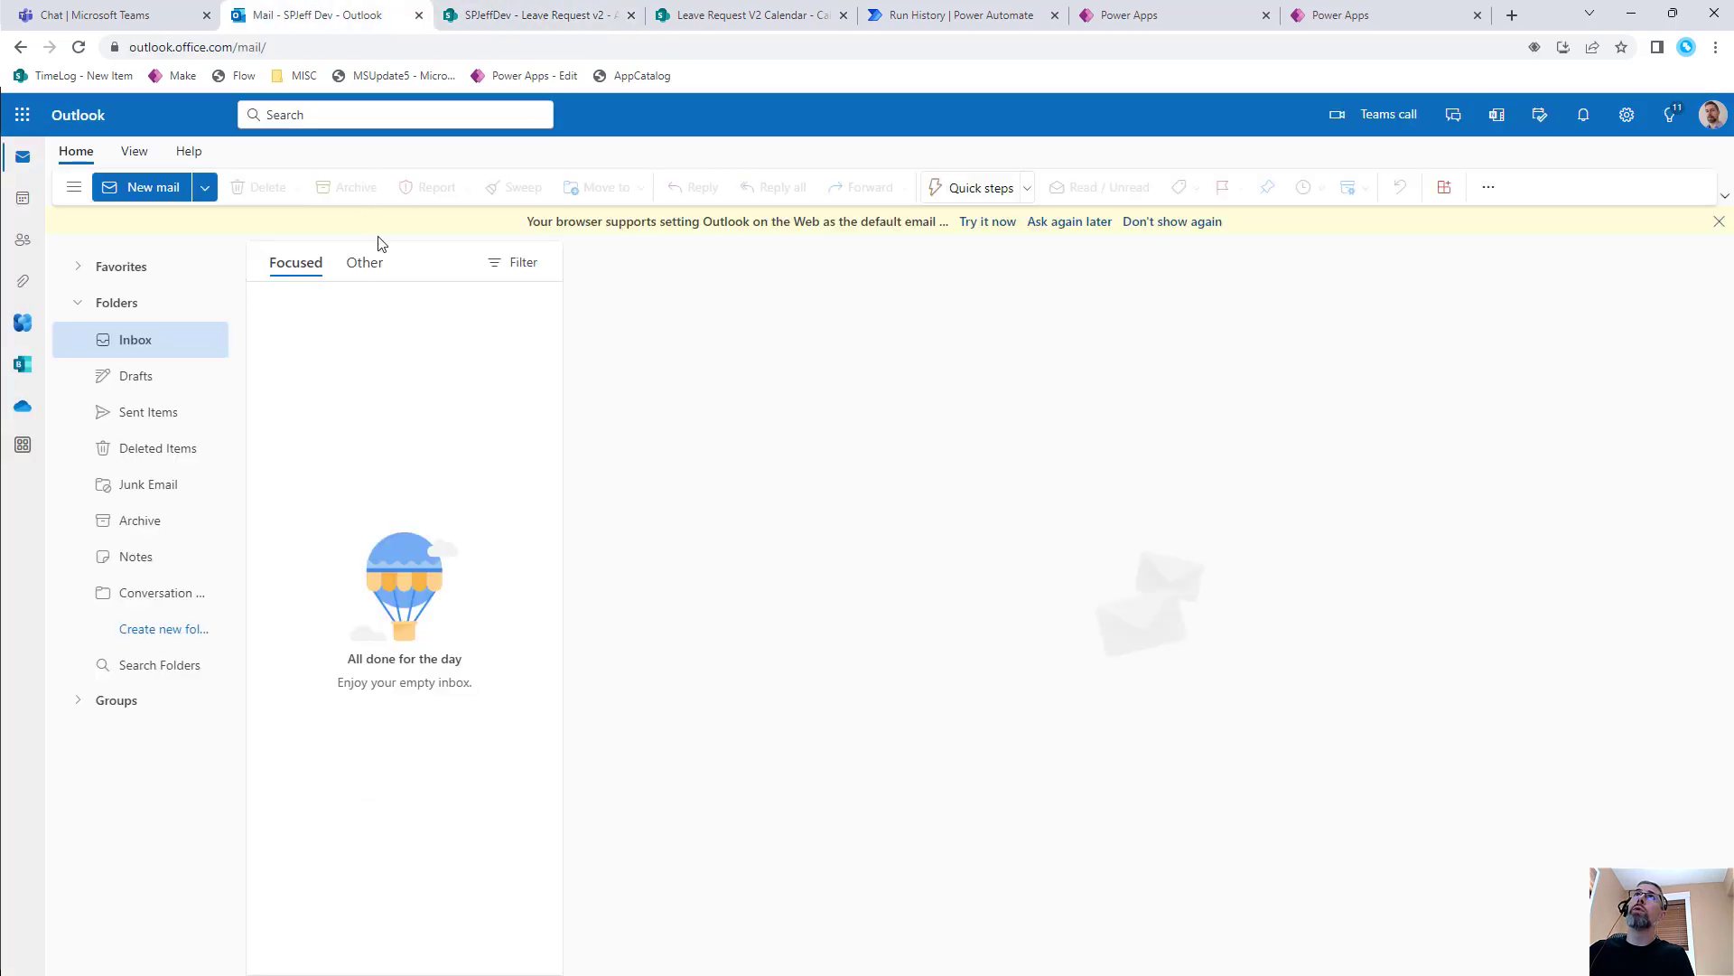
click(145, 17)
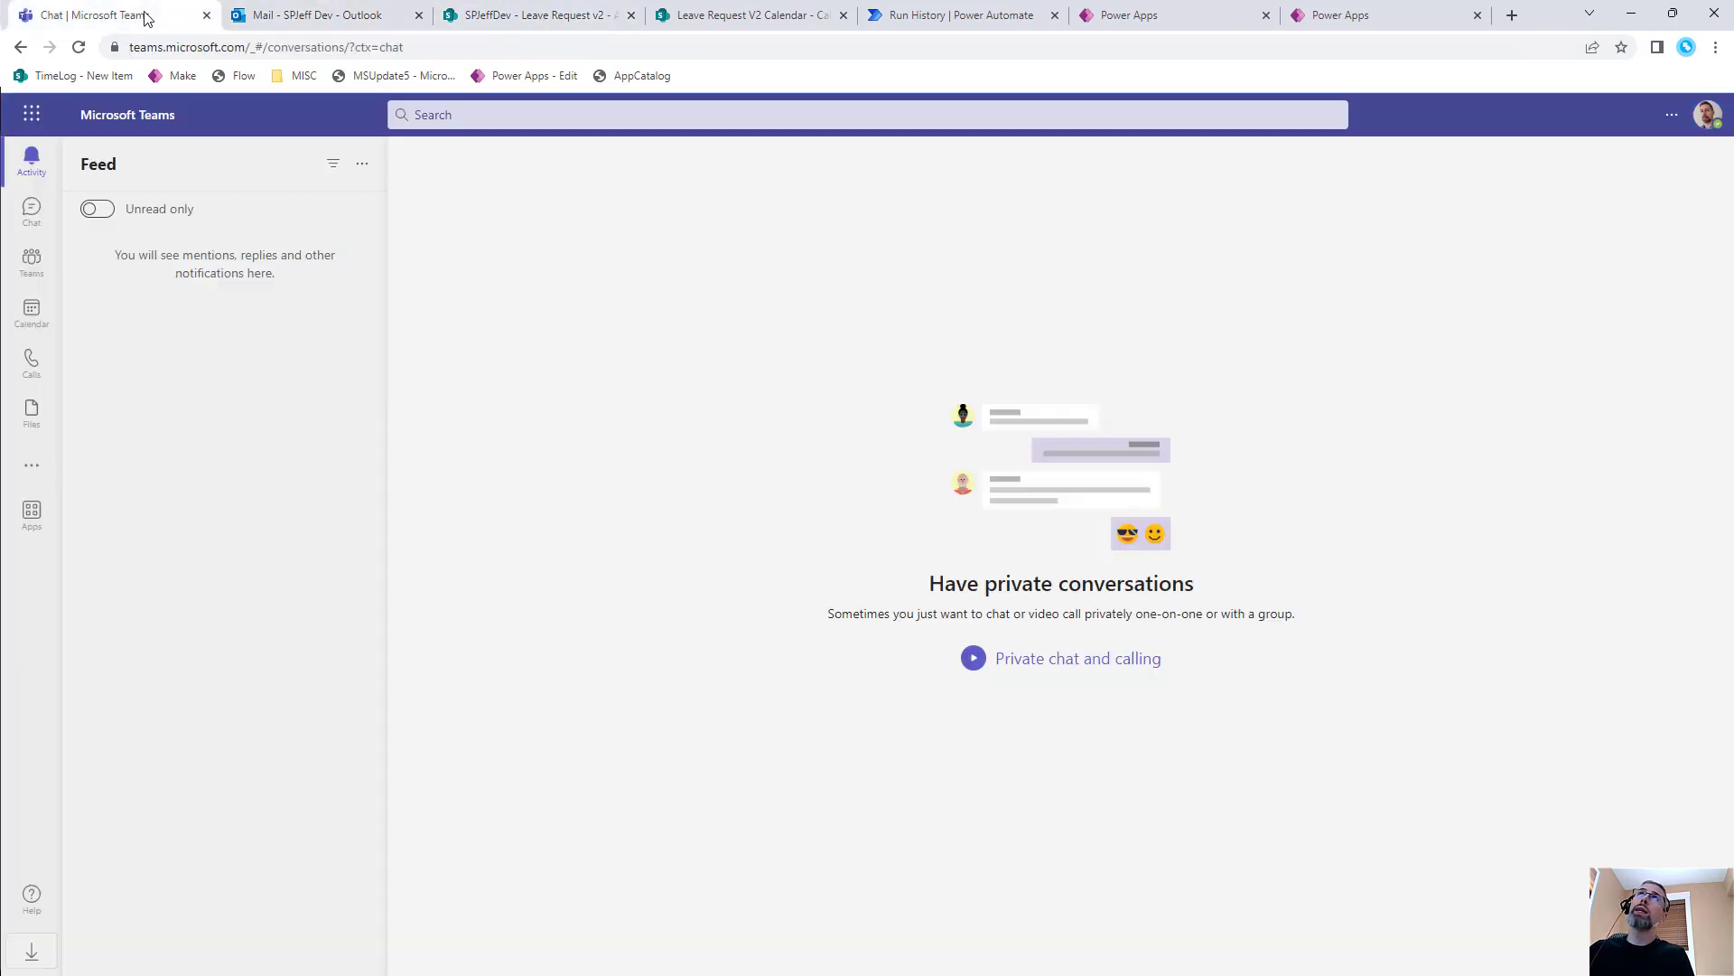
click(298, 17)
click(913, 17)
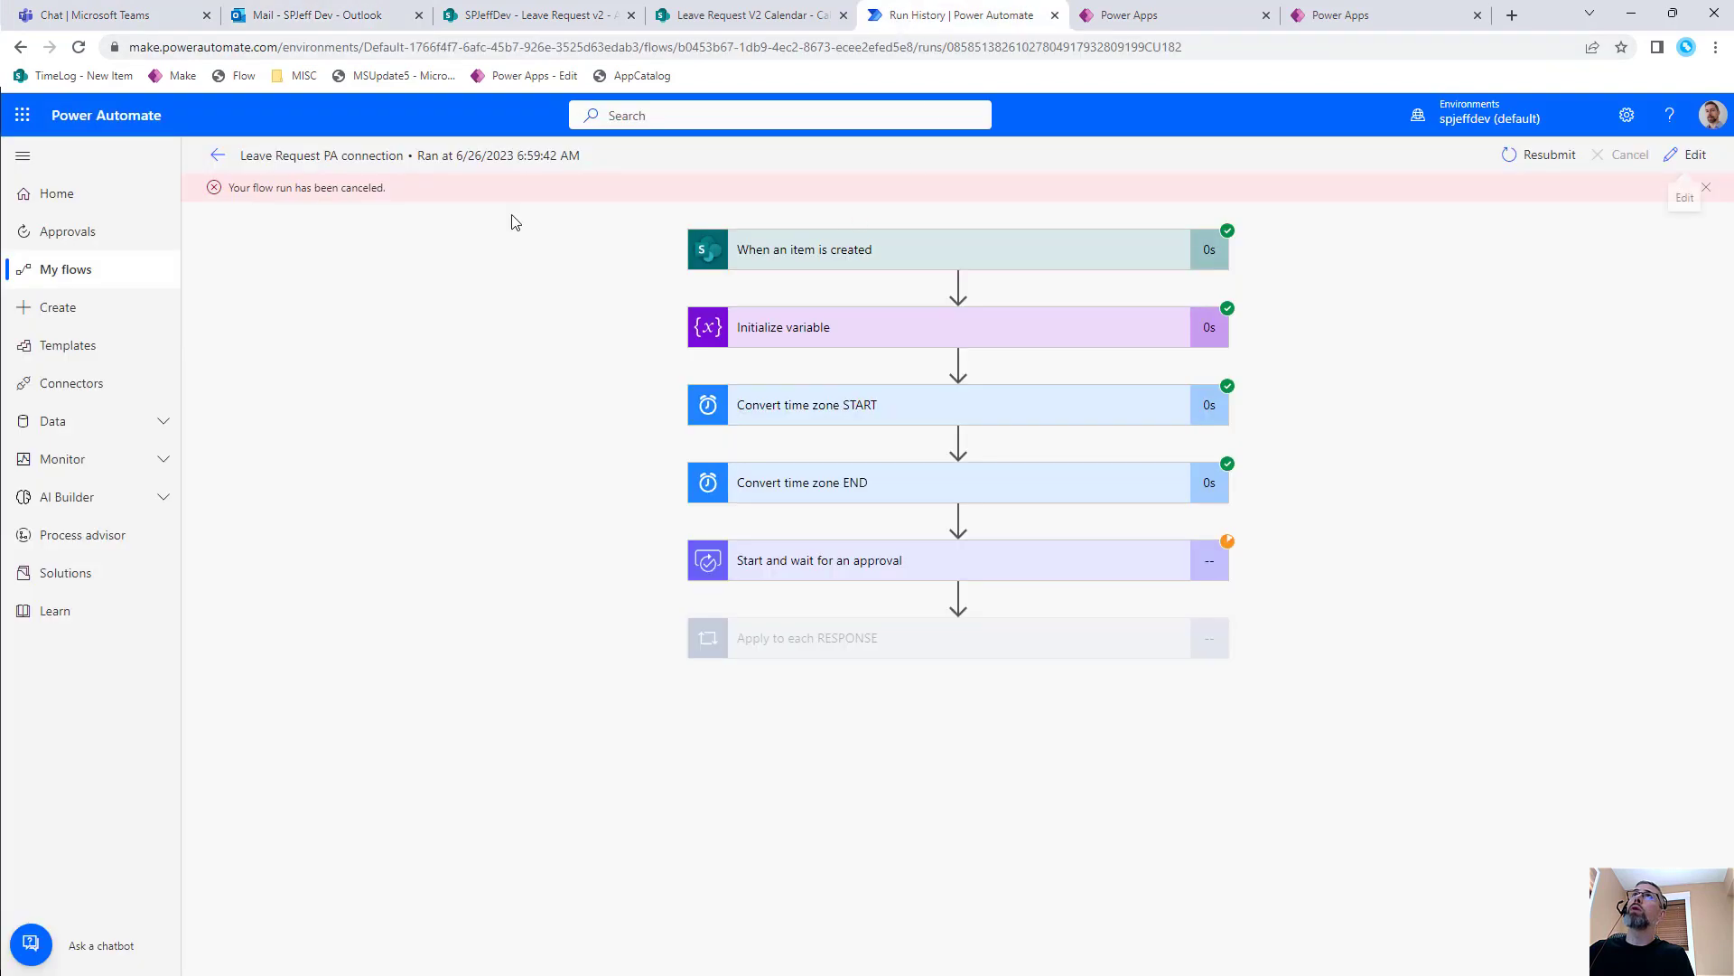
click(217, 154)
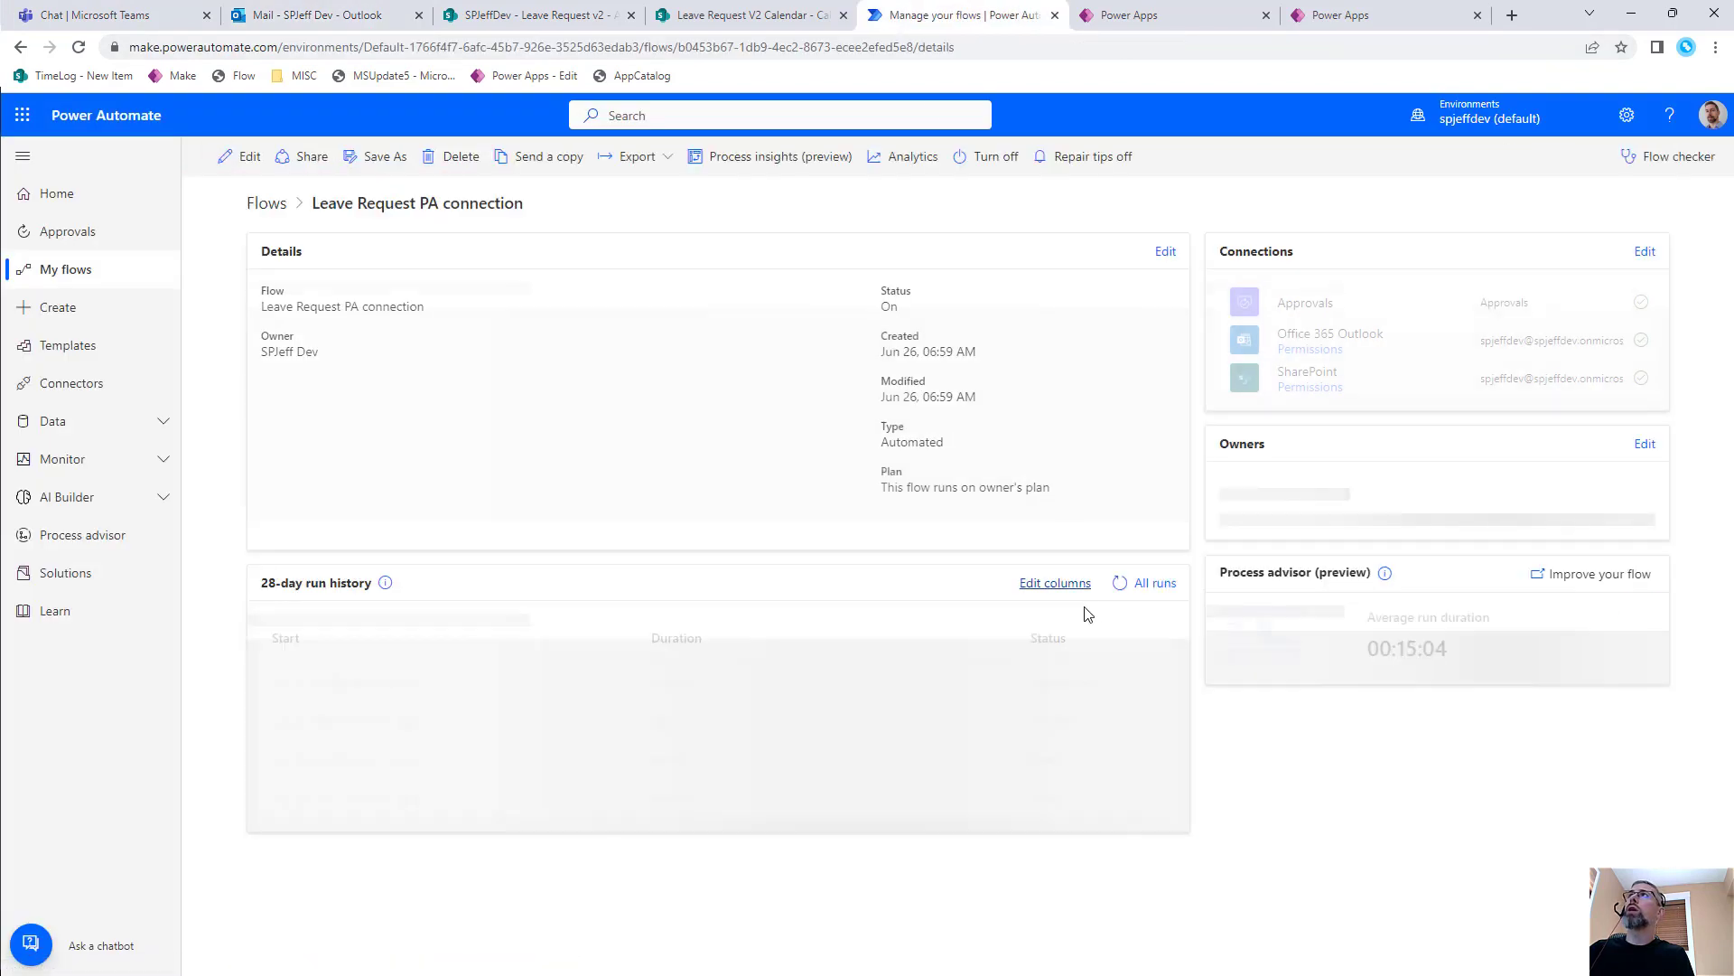
click(1120, 582)
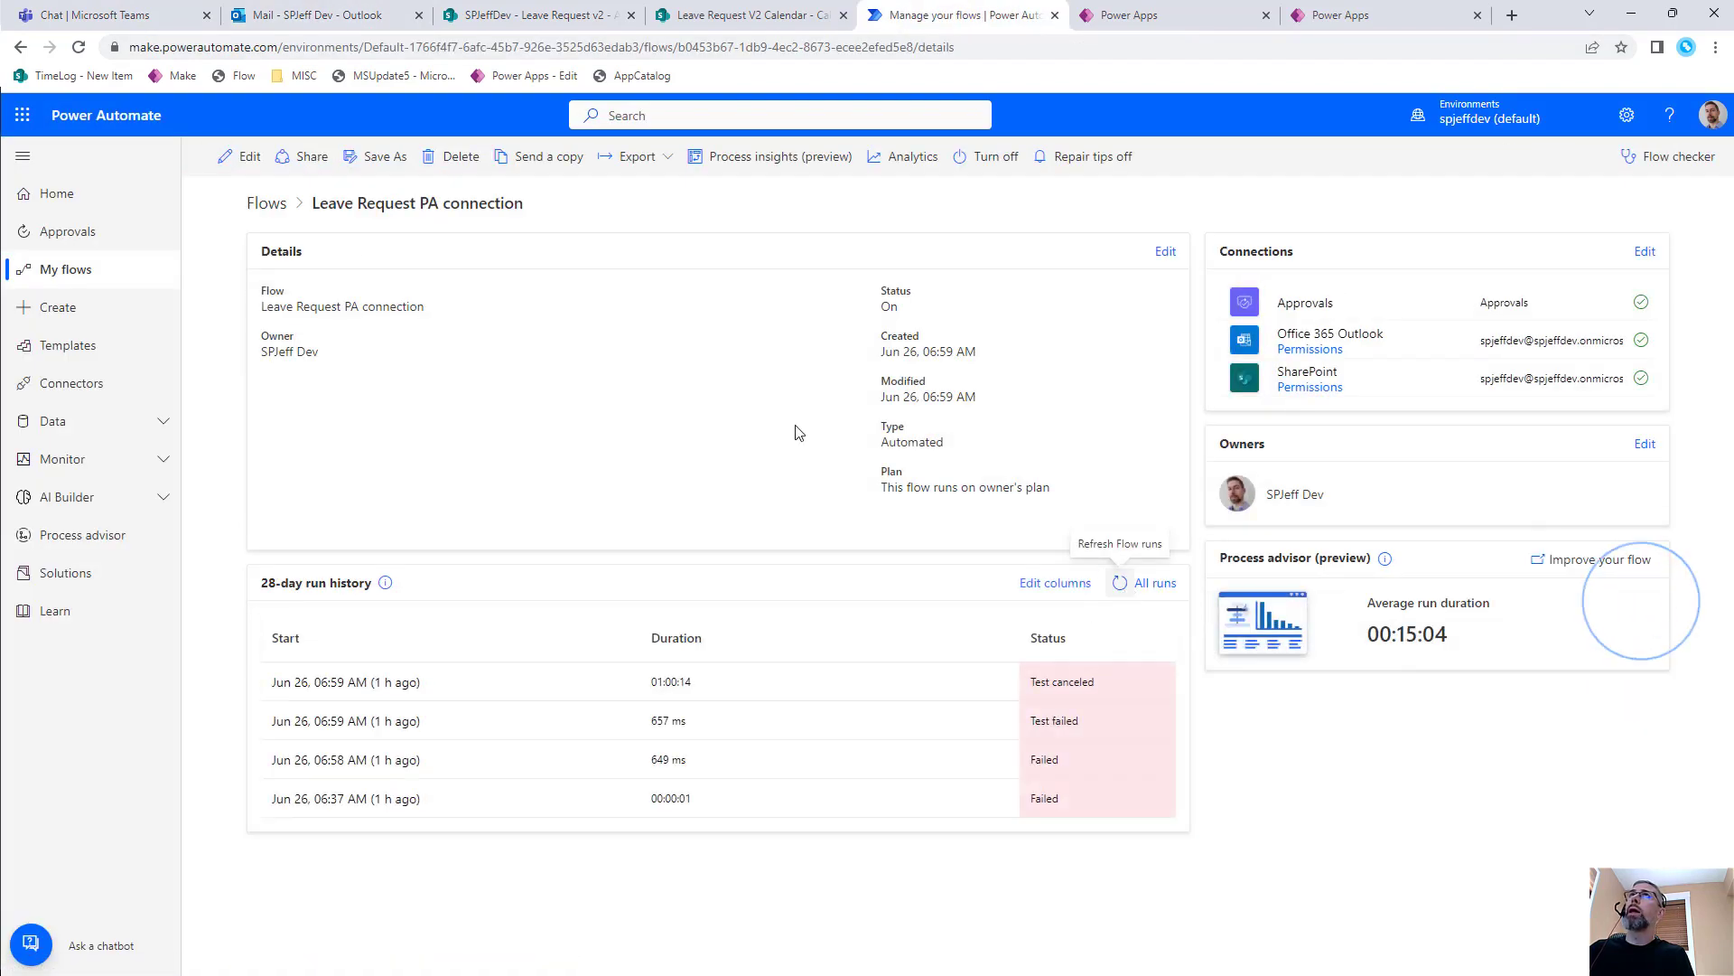
Save the Leave Request PA connection flow and return to its details page
click(240, 156)
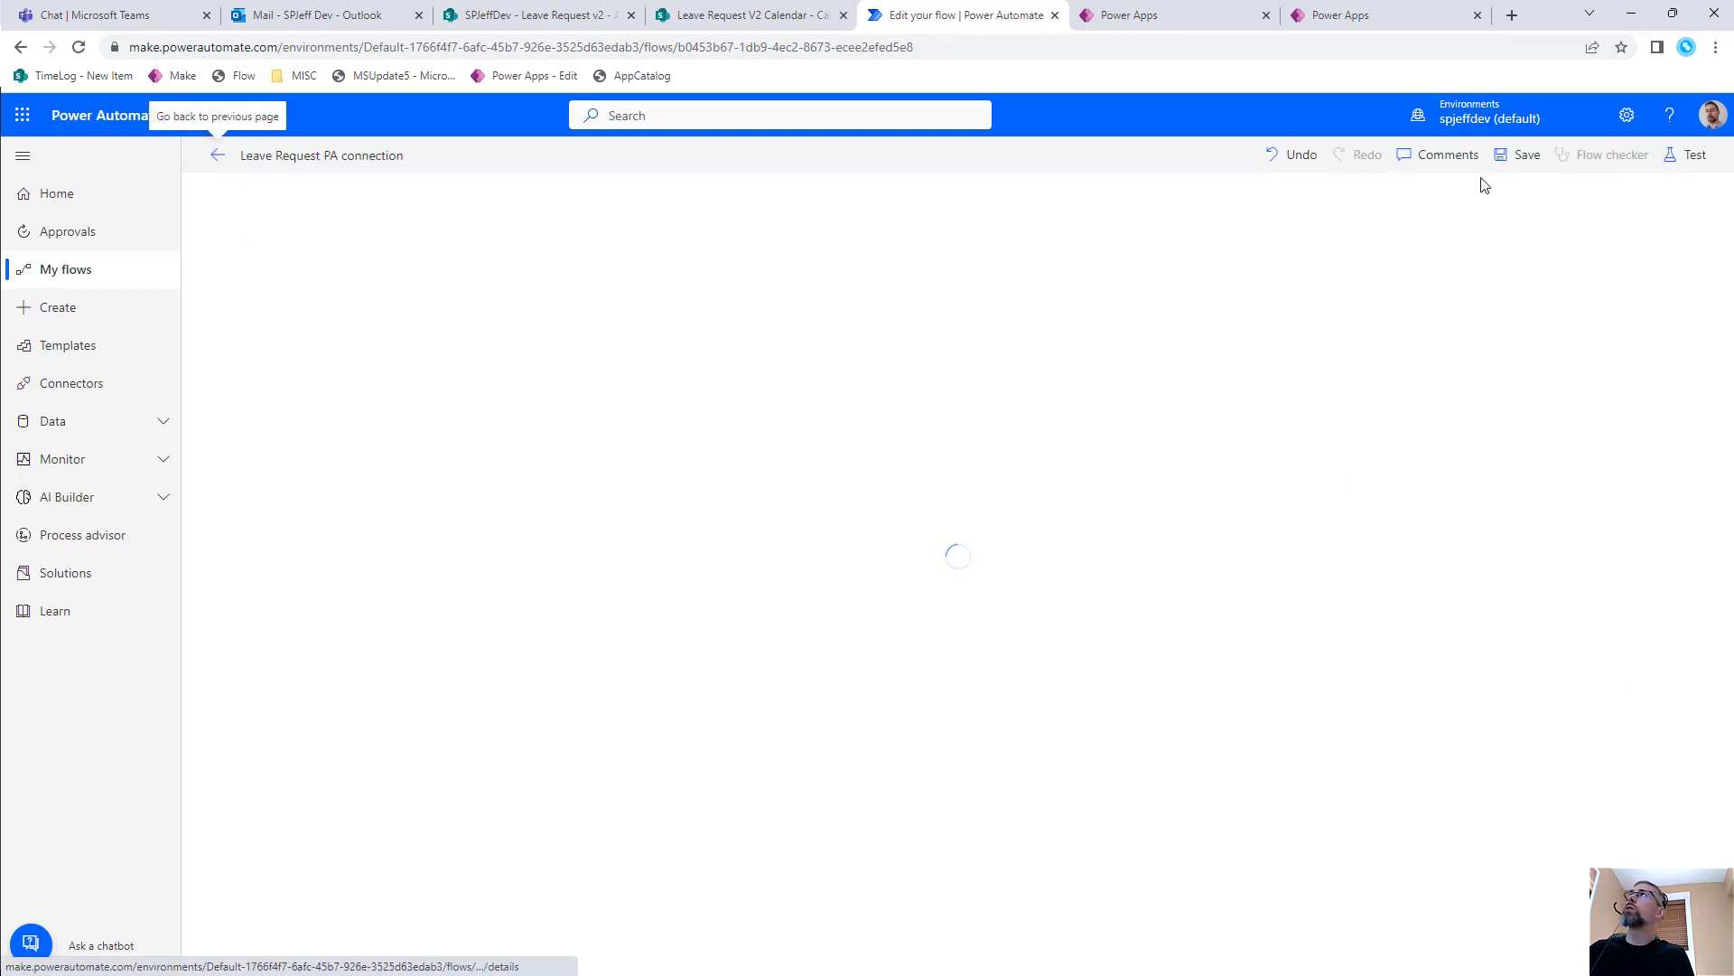
click(1518, 170)
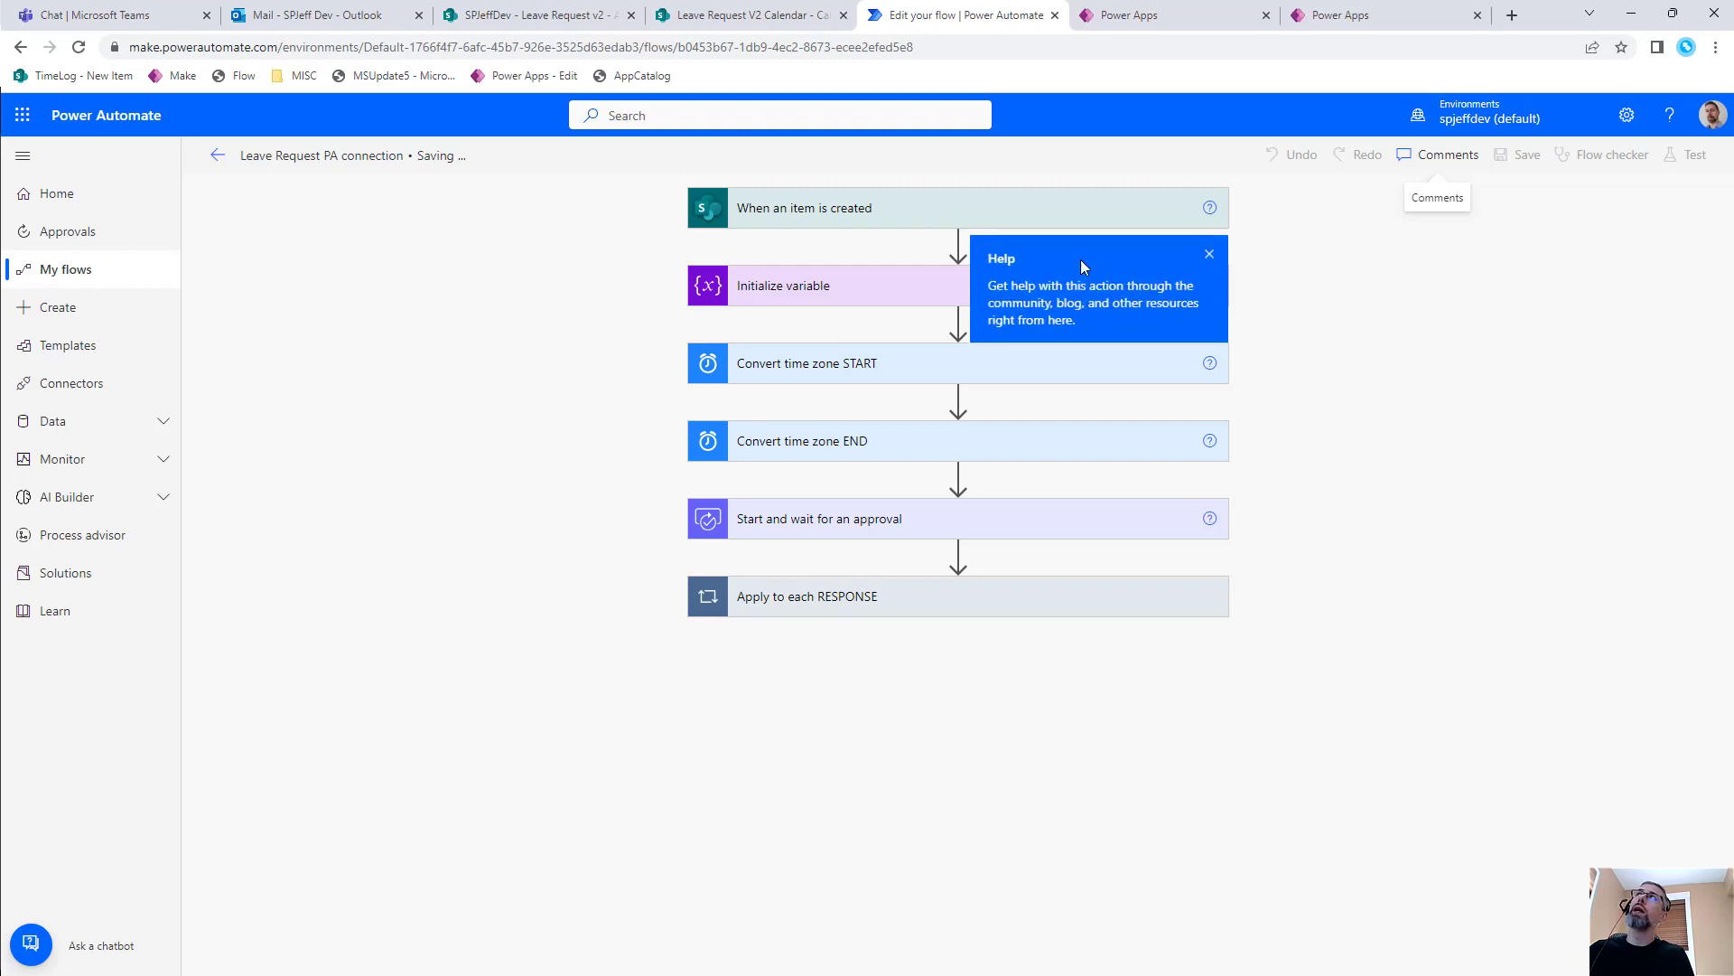
click(1209, 253)
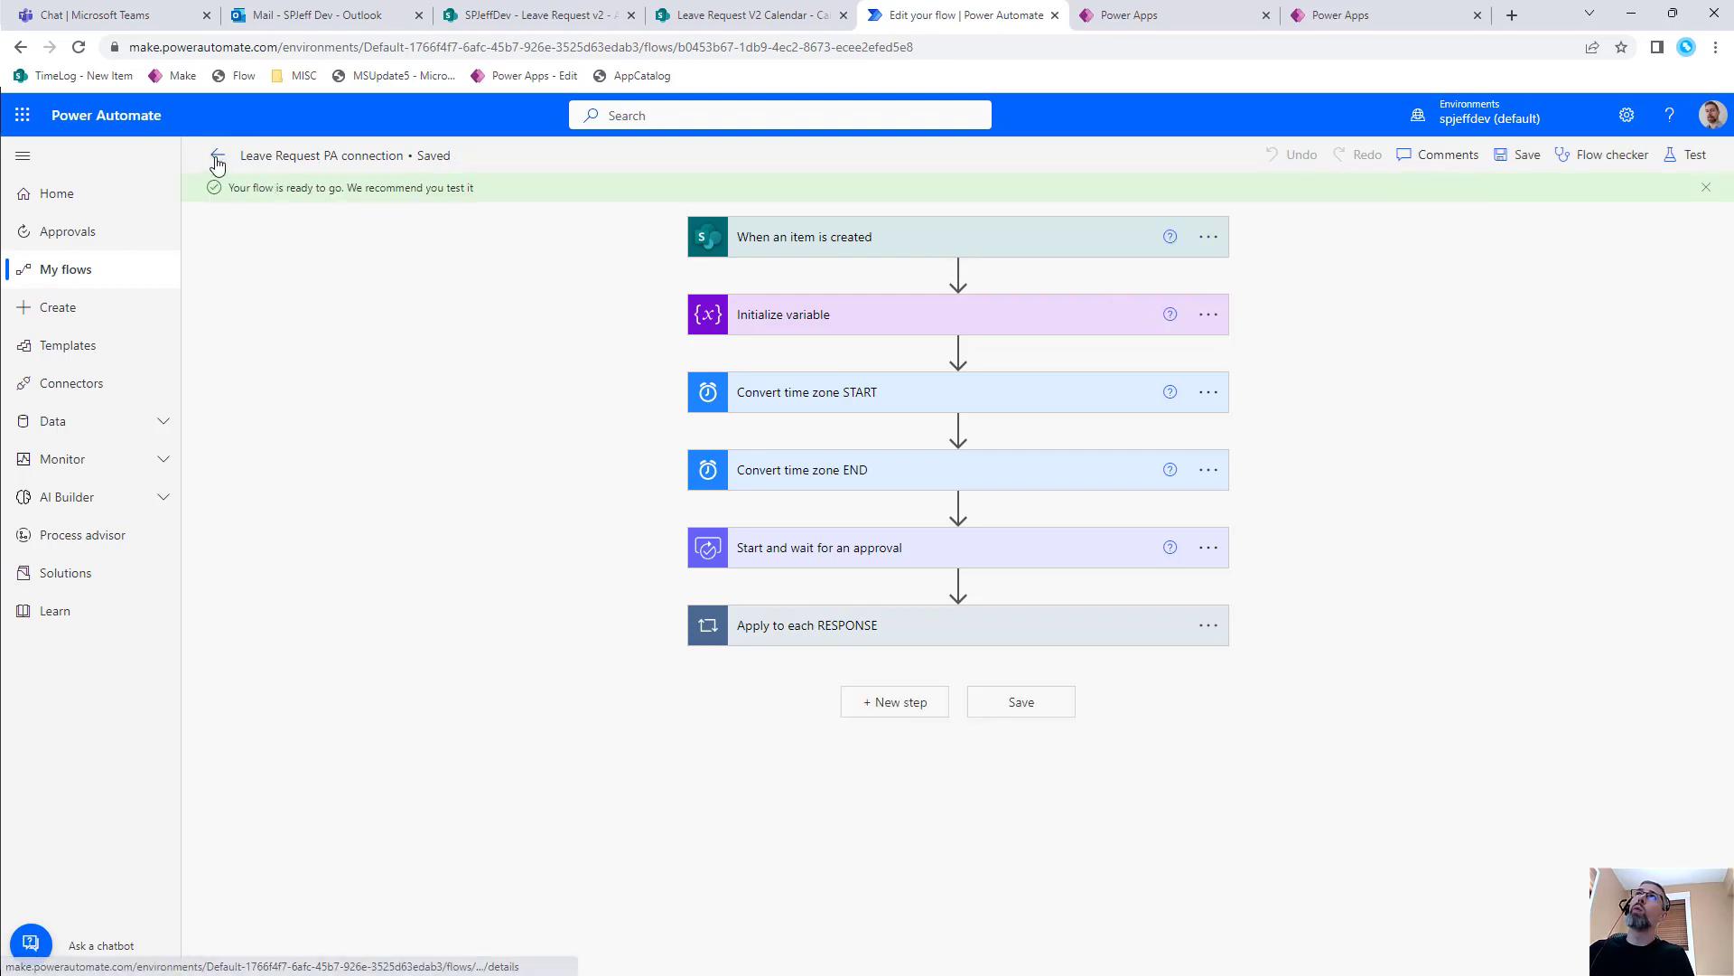
click(216, 158)
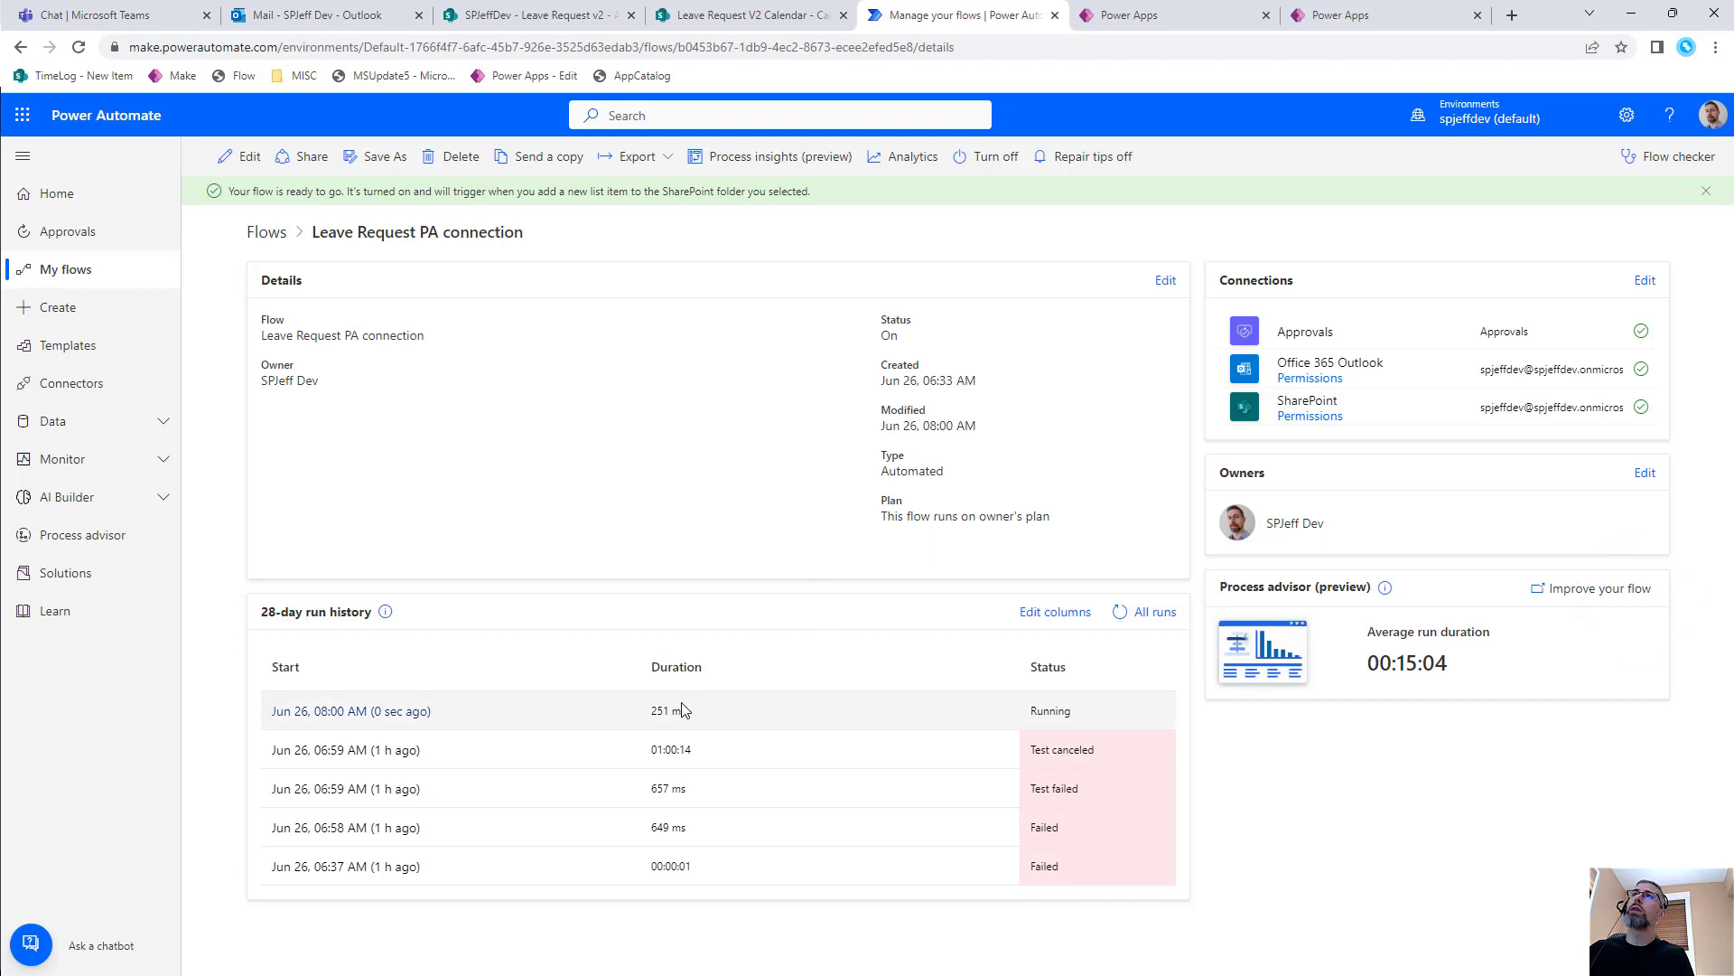
Open the new Running run and expand 'Start and wait for an approval' to see its status
drag(233, 677, 1165, 728)
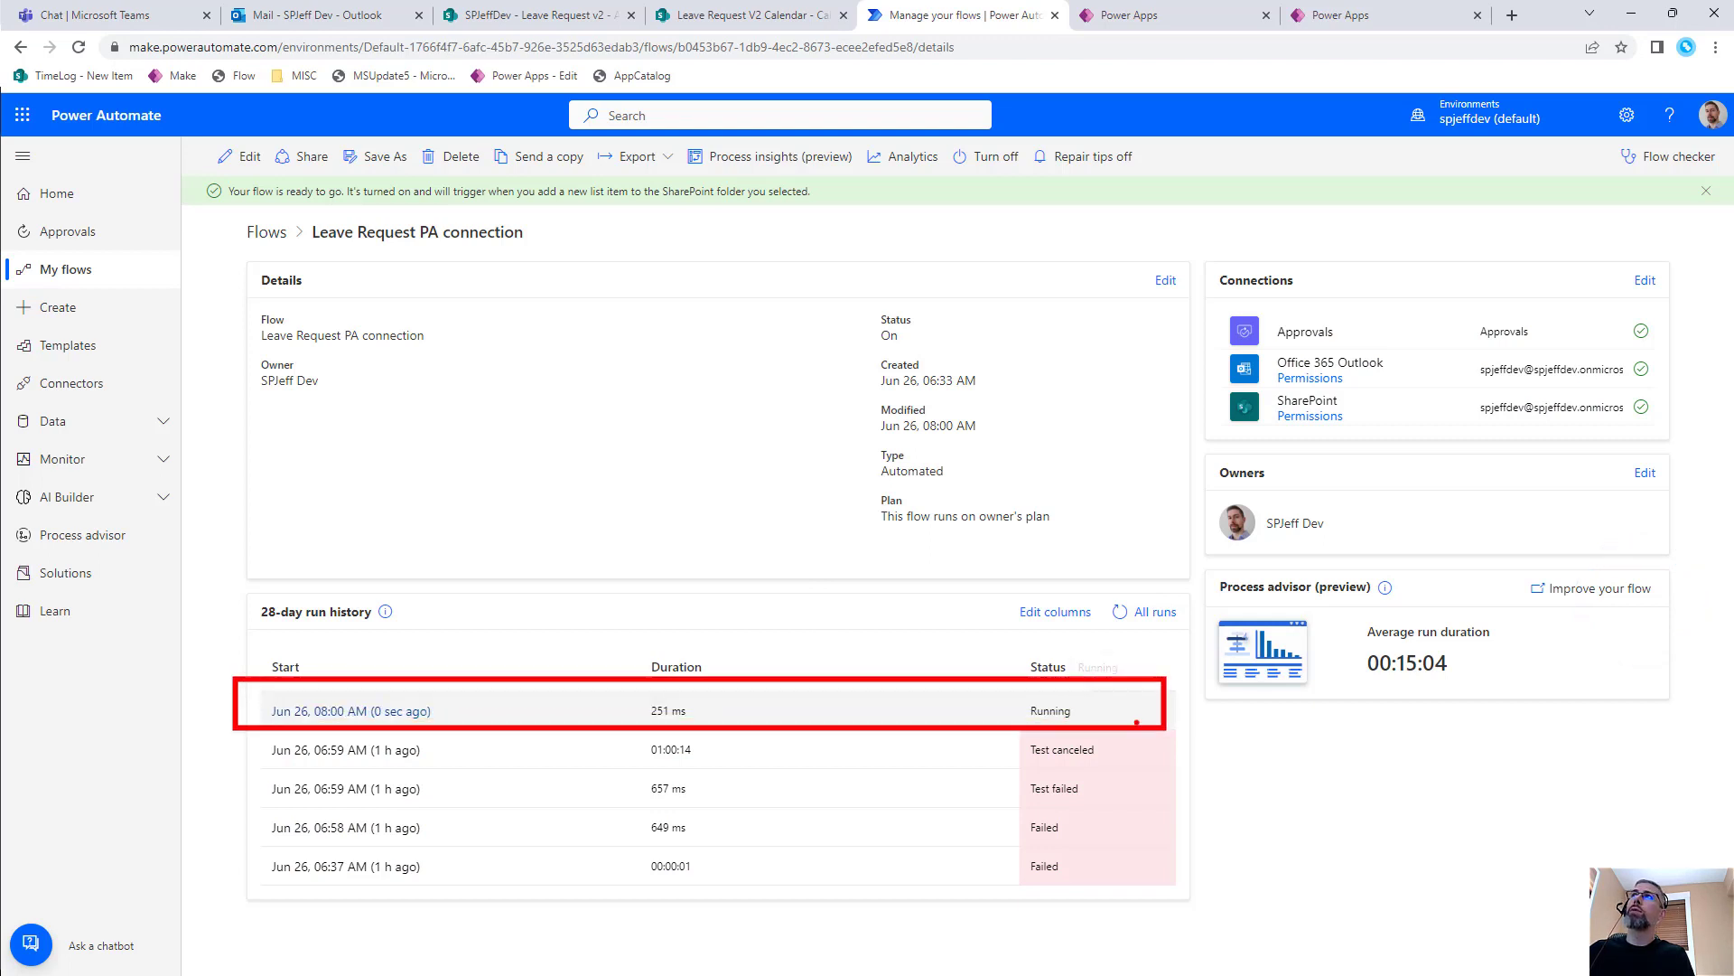
drag(1200, 645, 1099, 711)
key(Escape)
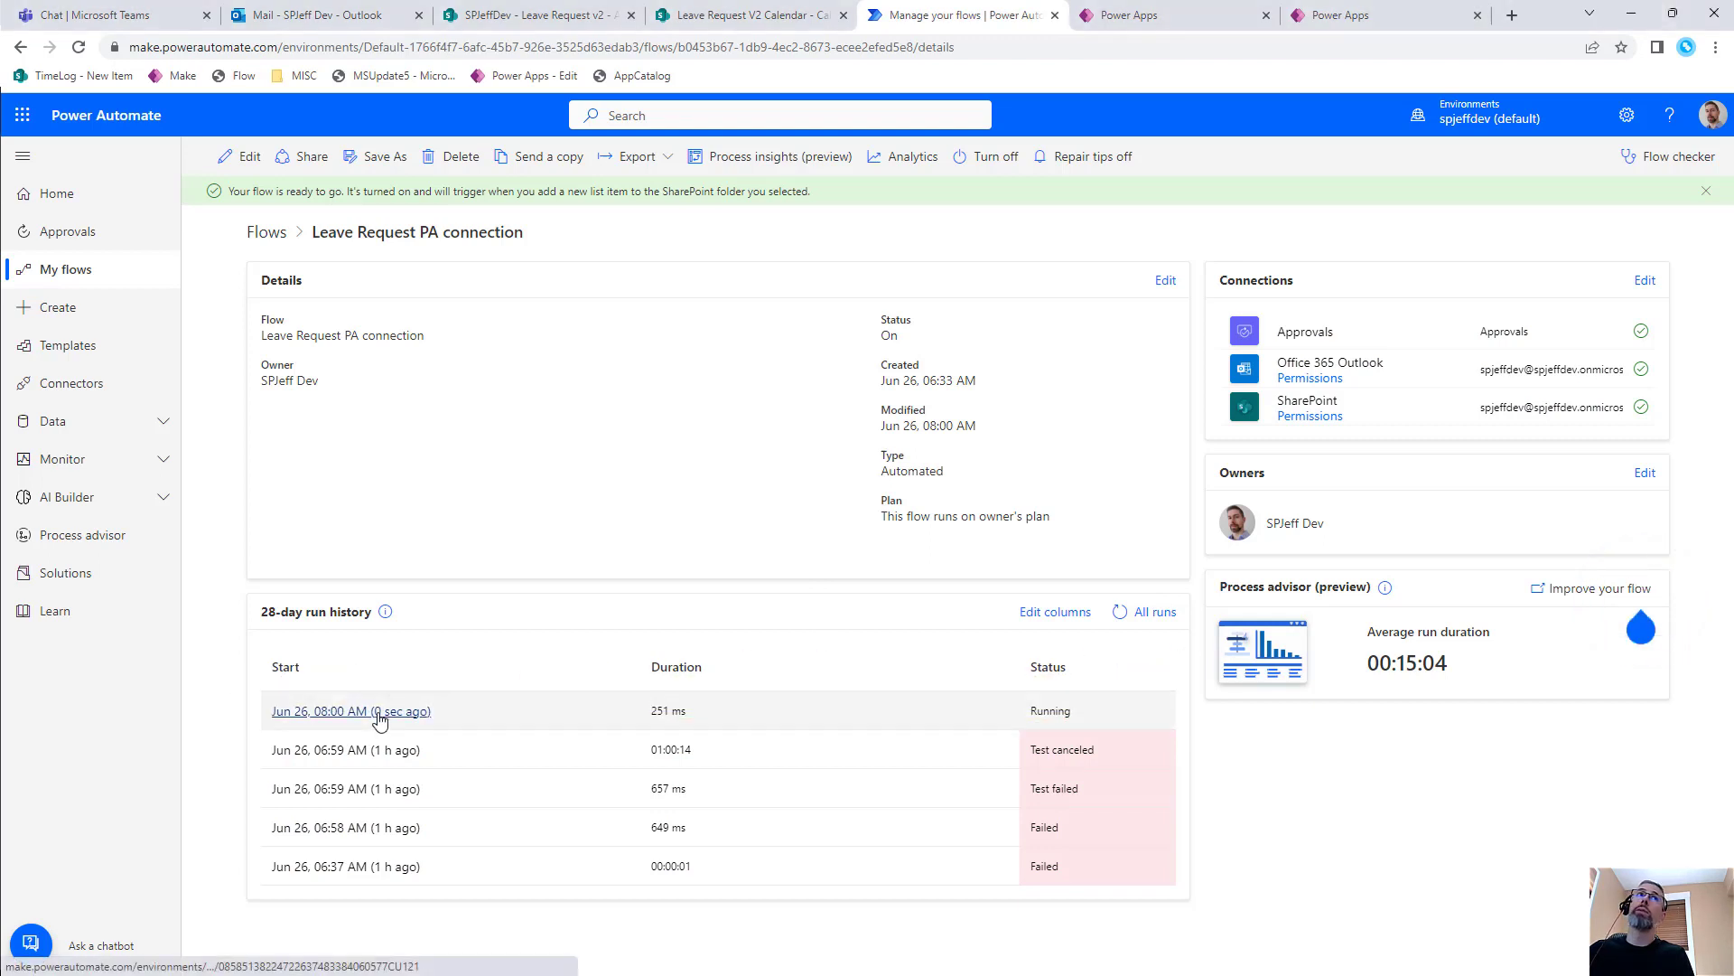
click(376, 711)
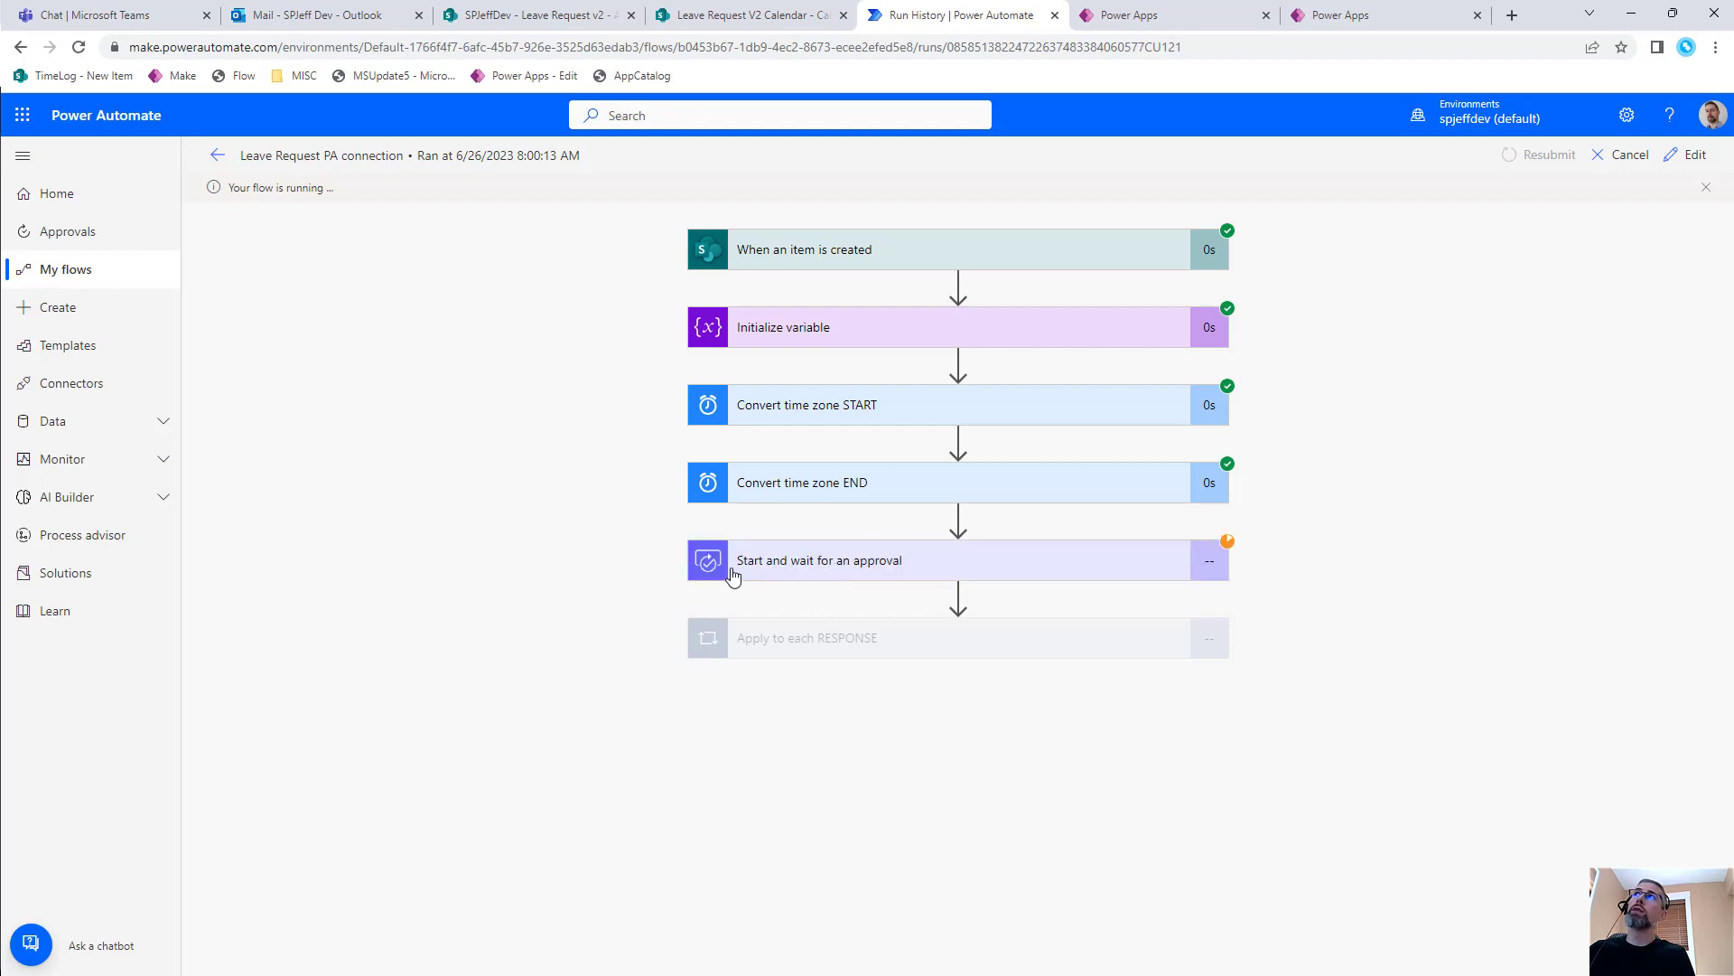
click(794, 571)
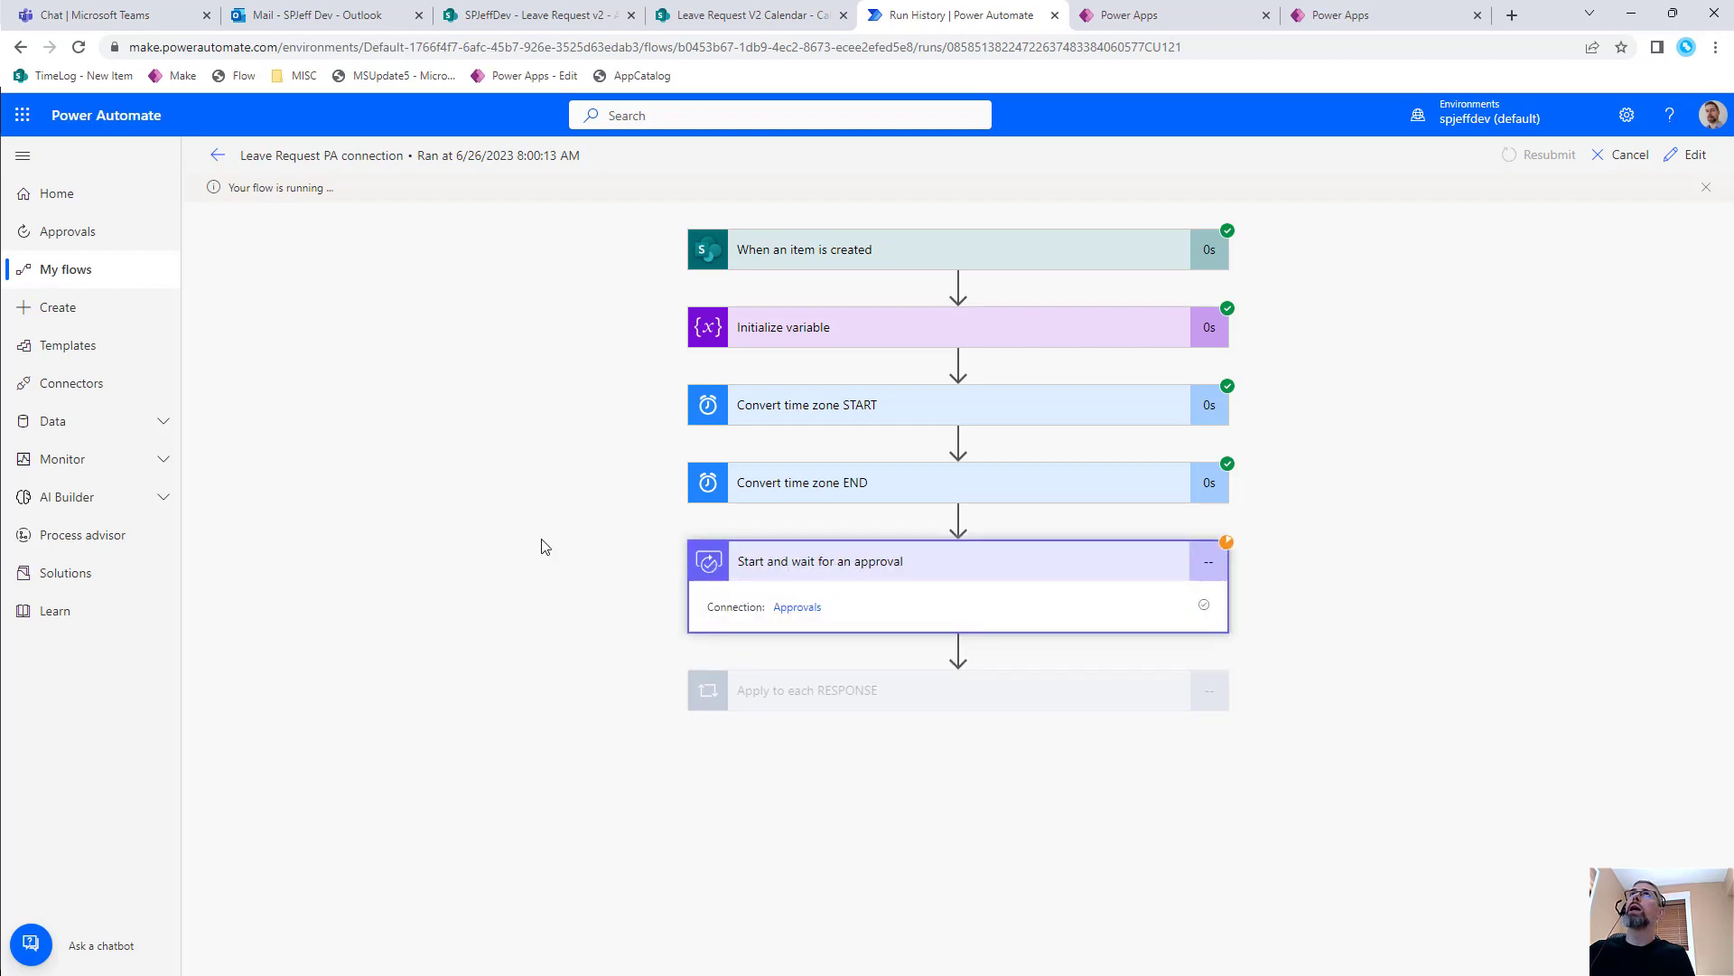
click(287, 13)
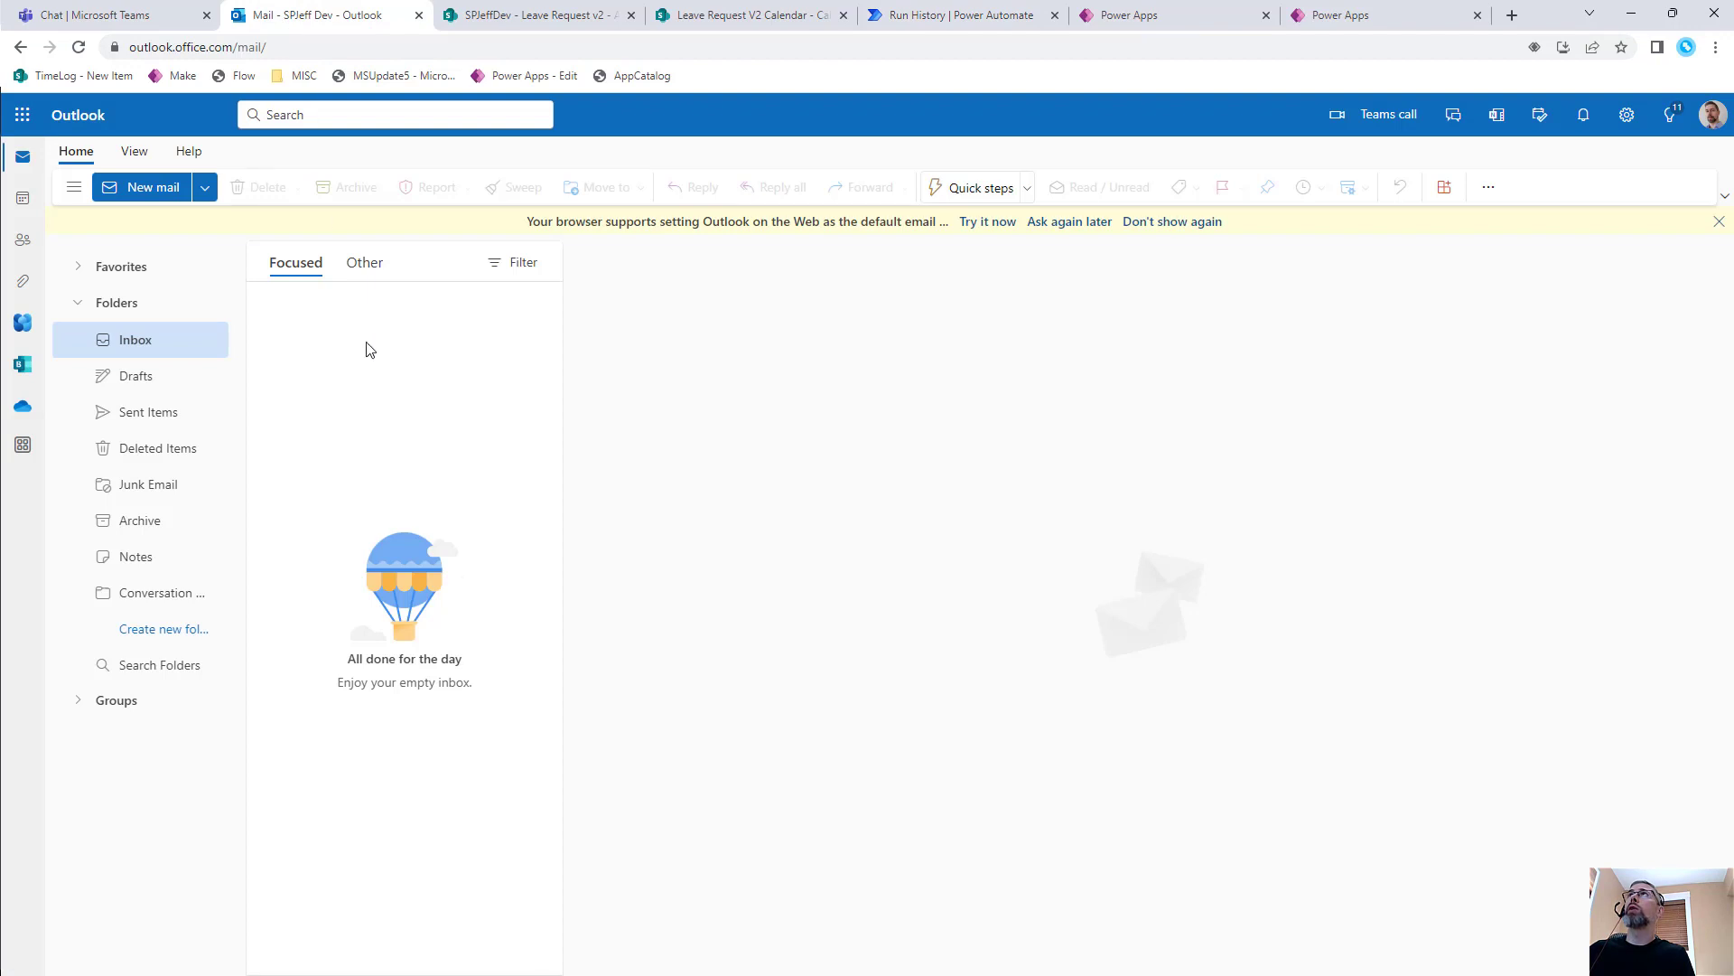
Dismiss the default-email suggestion and open the 'Approve Leave Request - Training' email
click(1148, 222)
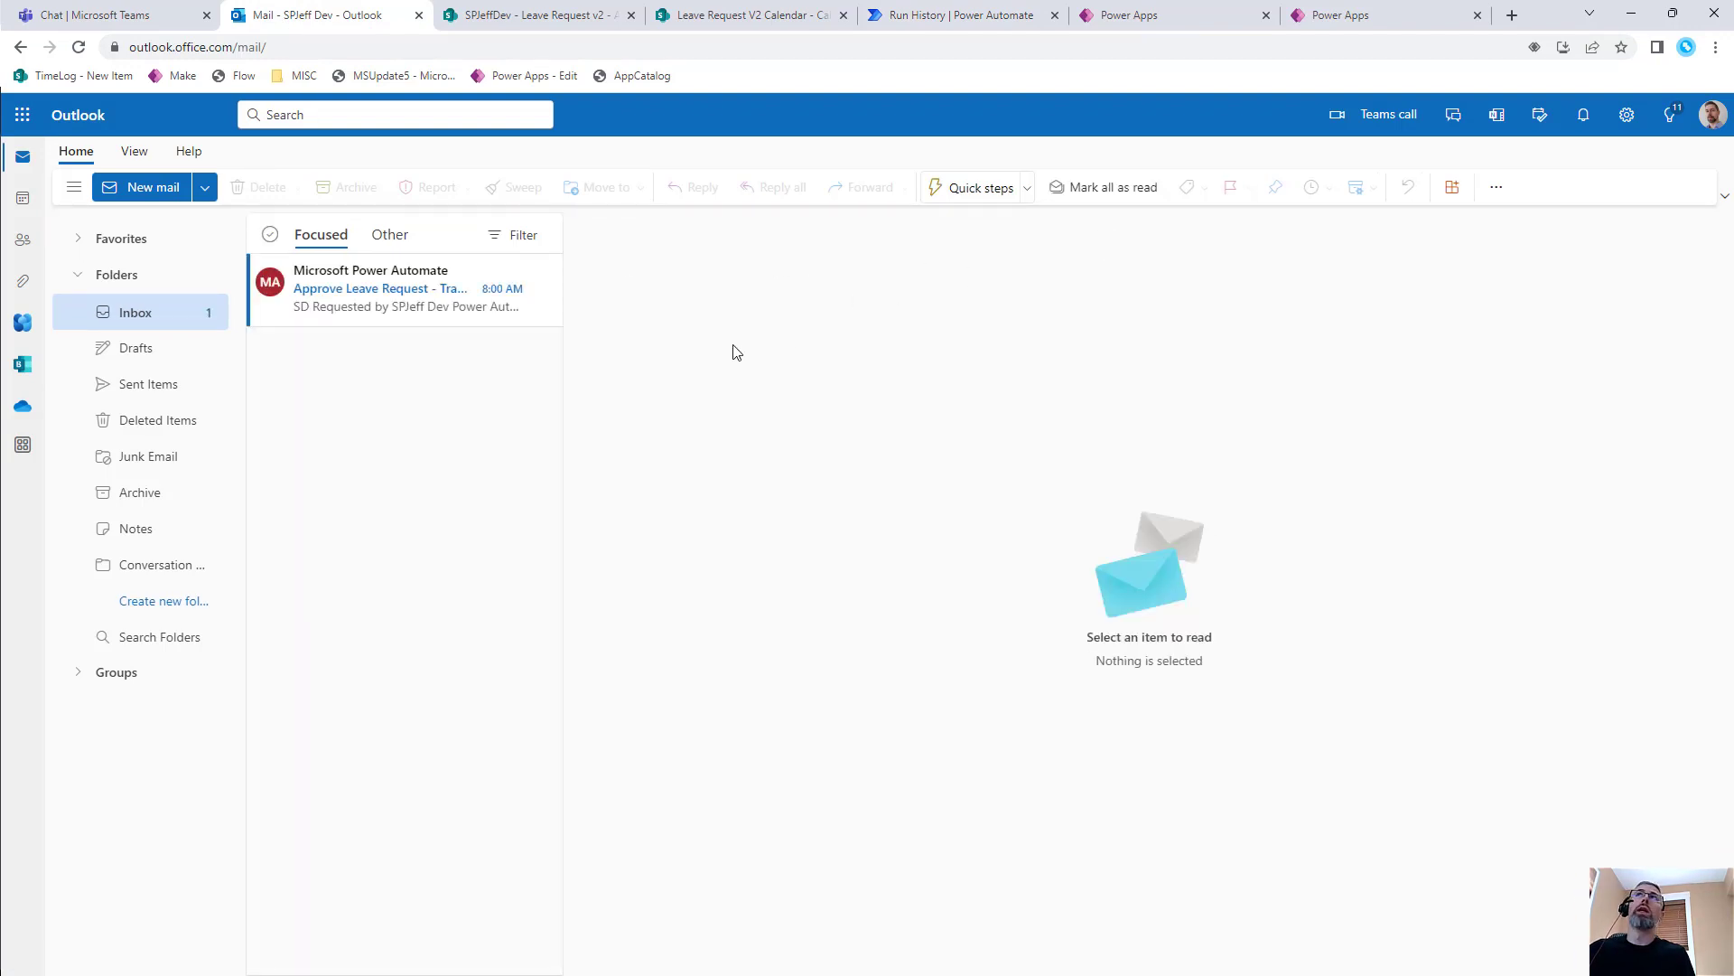
click(419, 302)
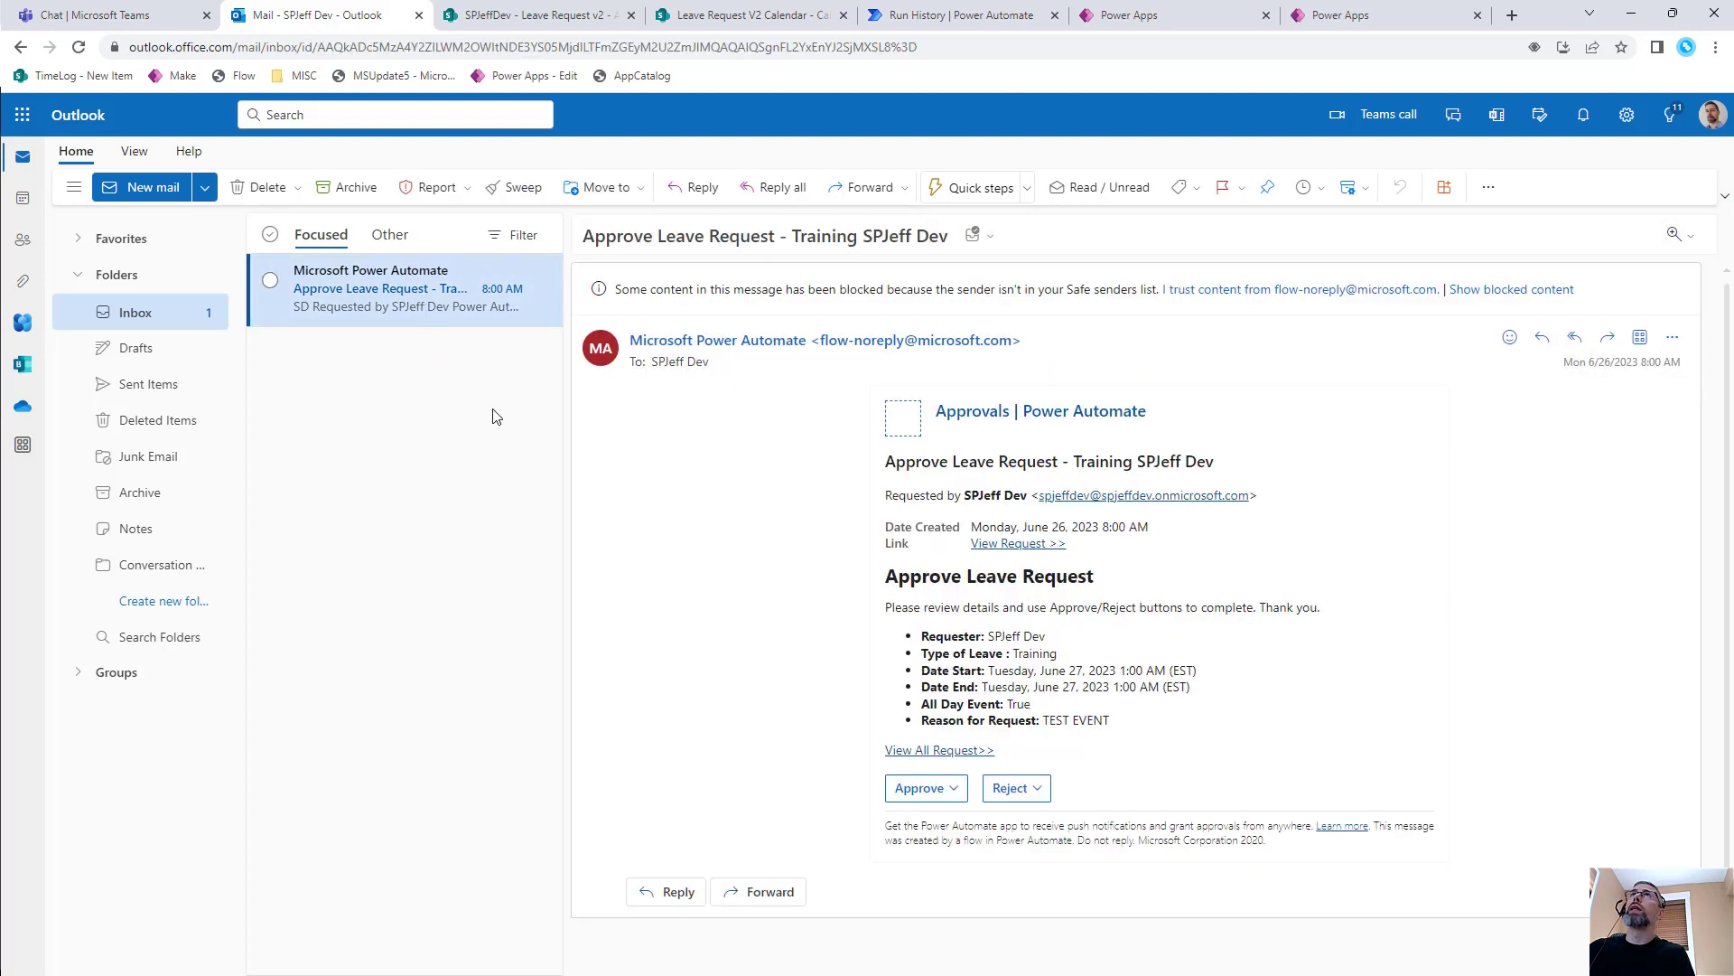
click(945, 781)
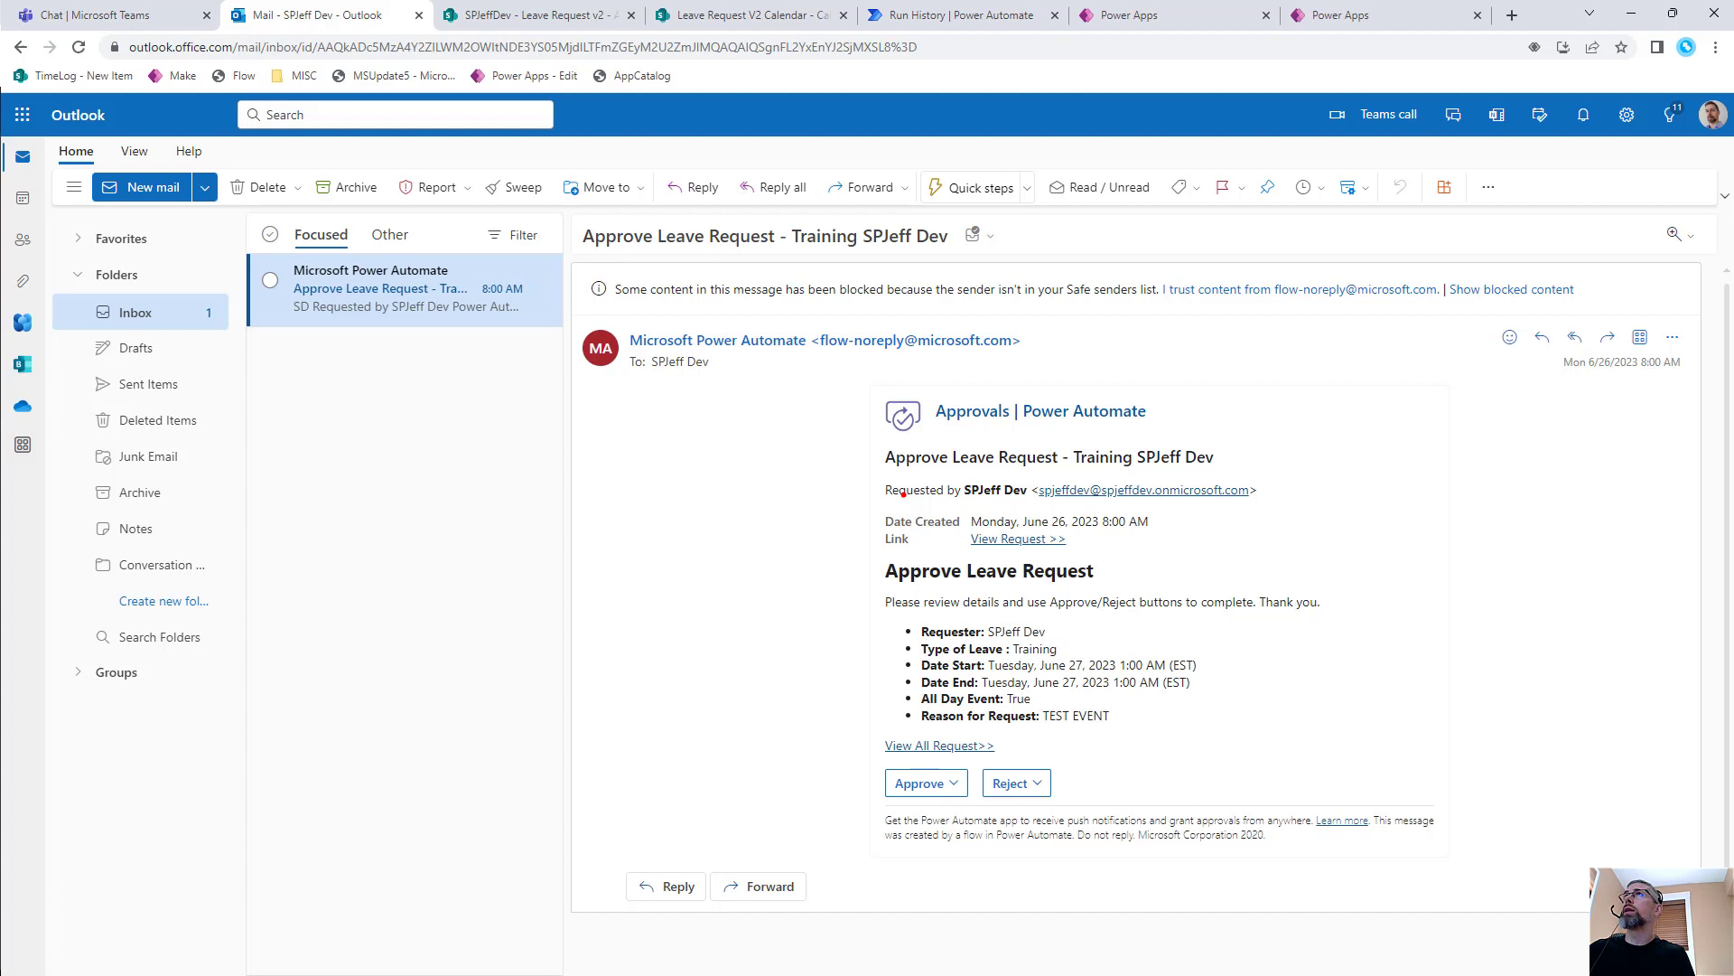
Annotate the email details as markdown (MD) with no HTML supported
drag(865, 548, 1447, 763)
drag(857, 580, 701, 580)
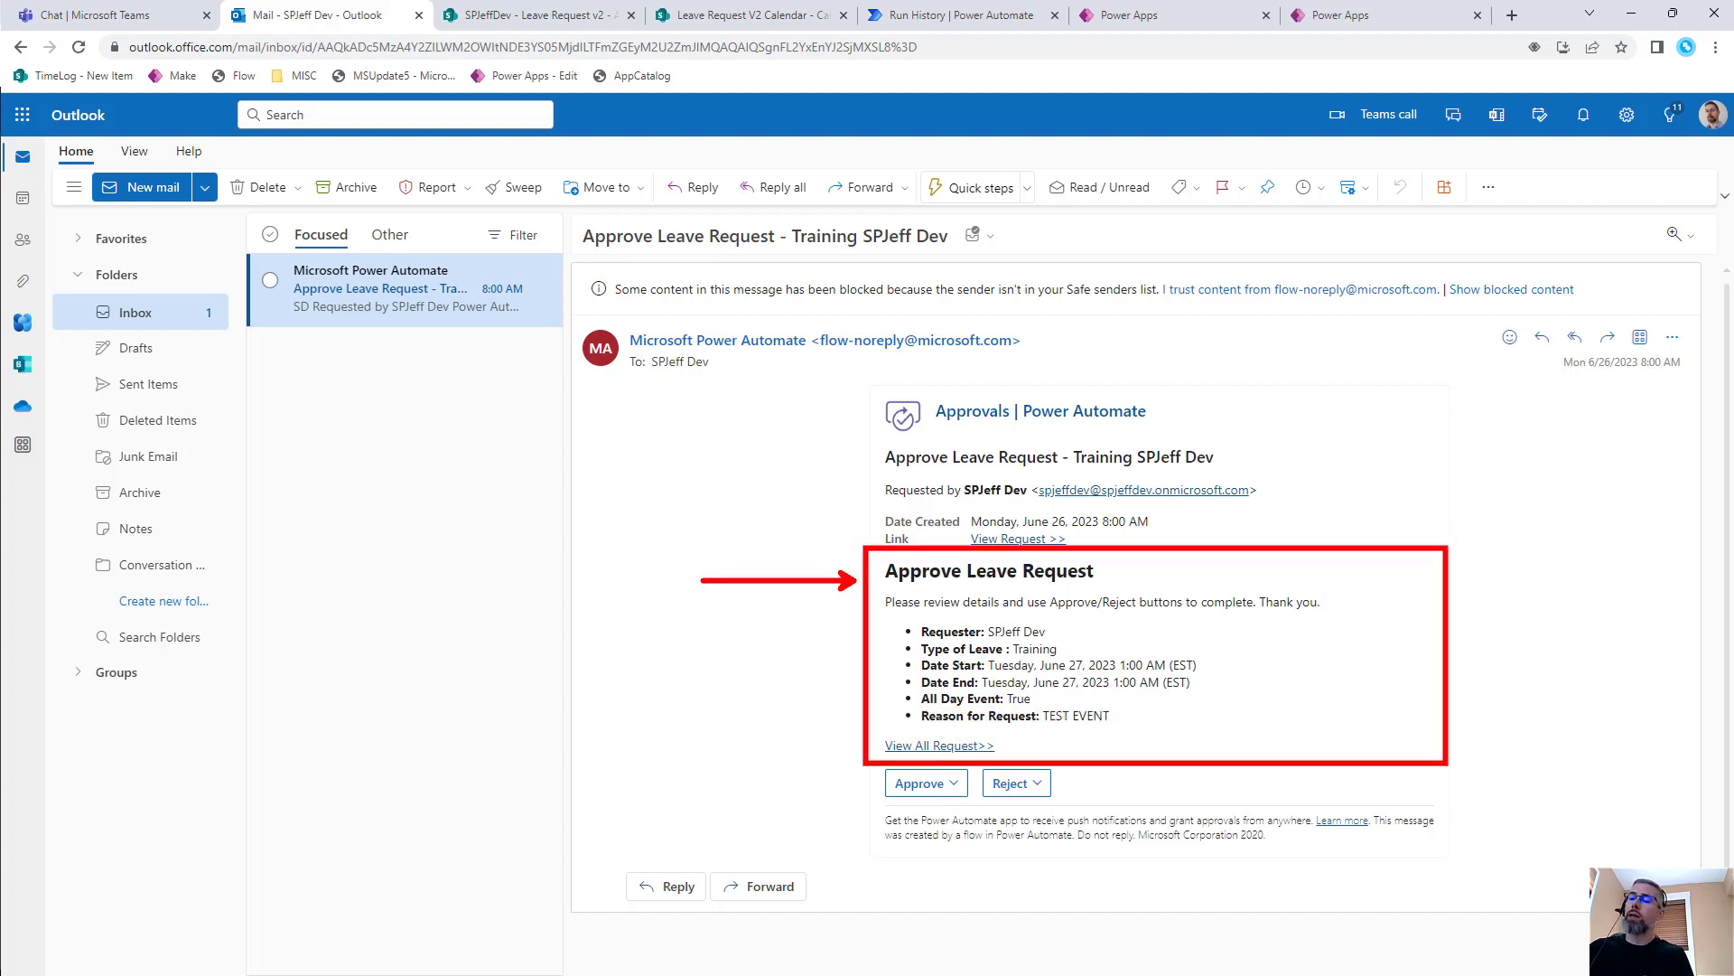
text(markdown)
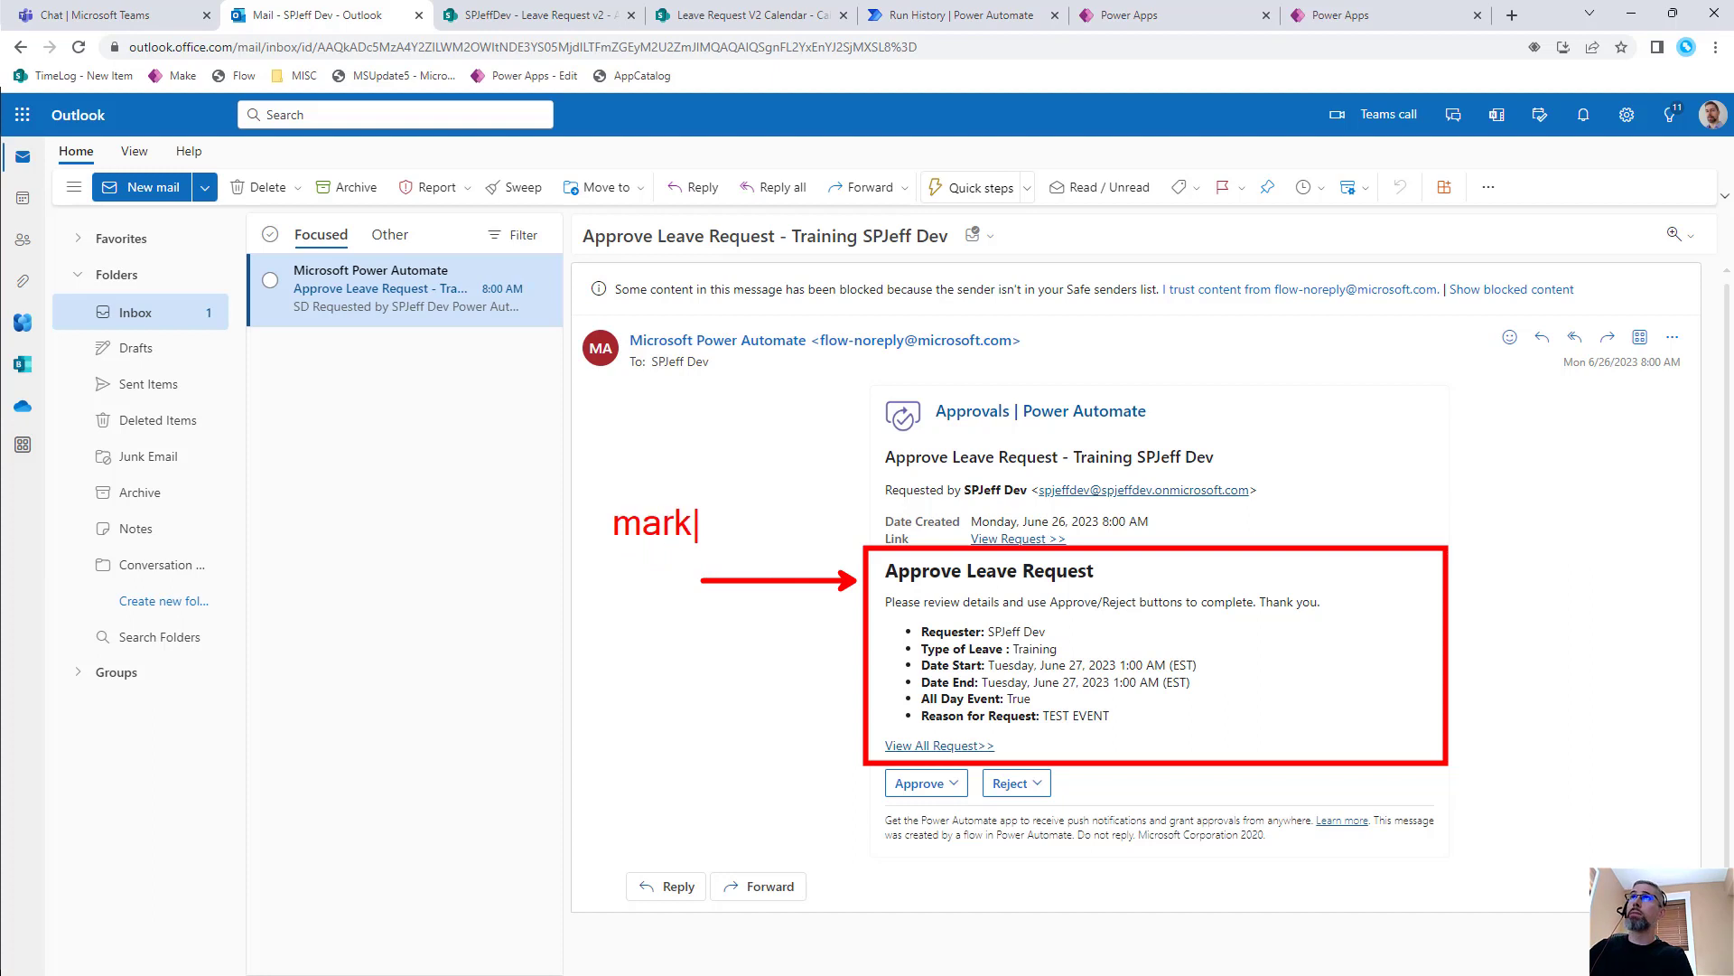
key(Return)
key(Return)
text(MD)
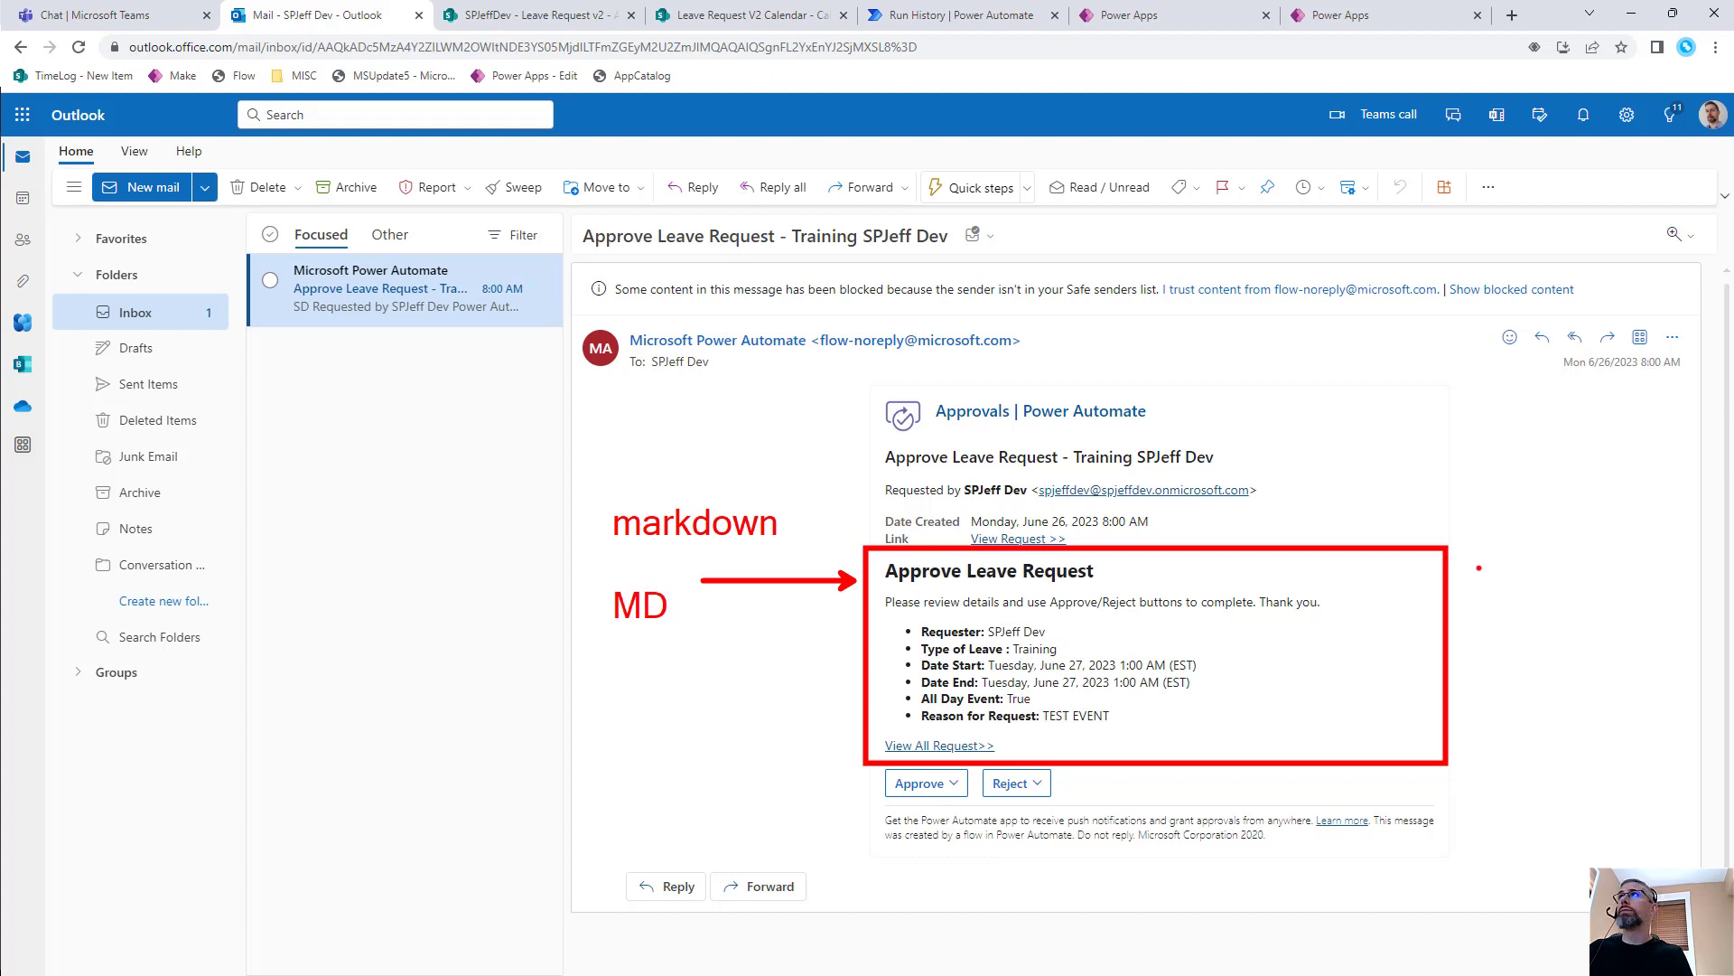
text(no HTML)
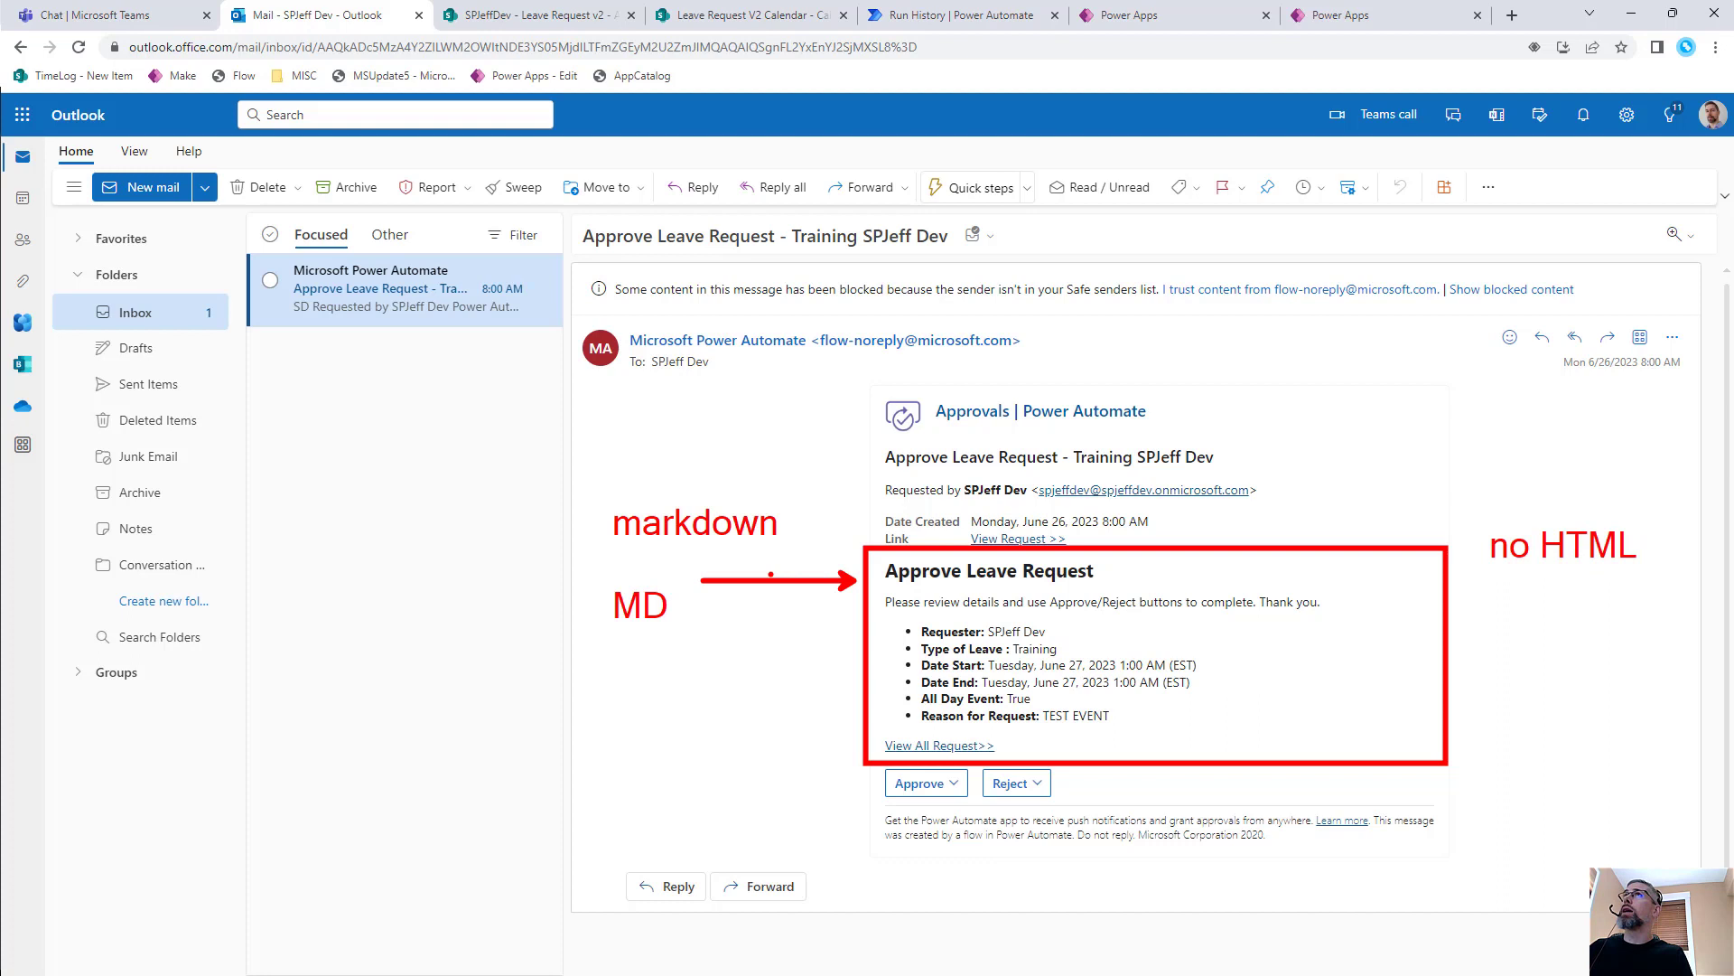
text(supported)
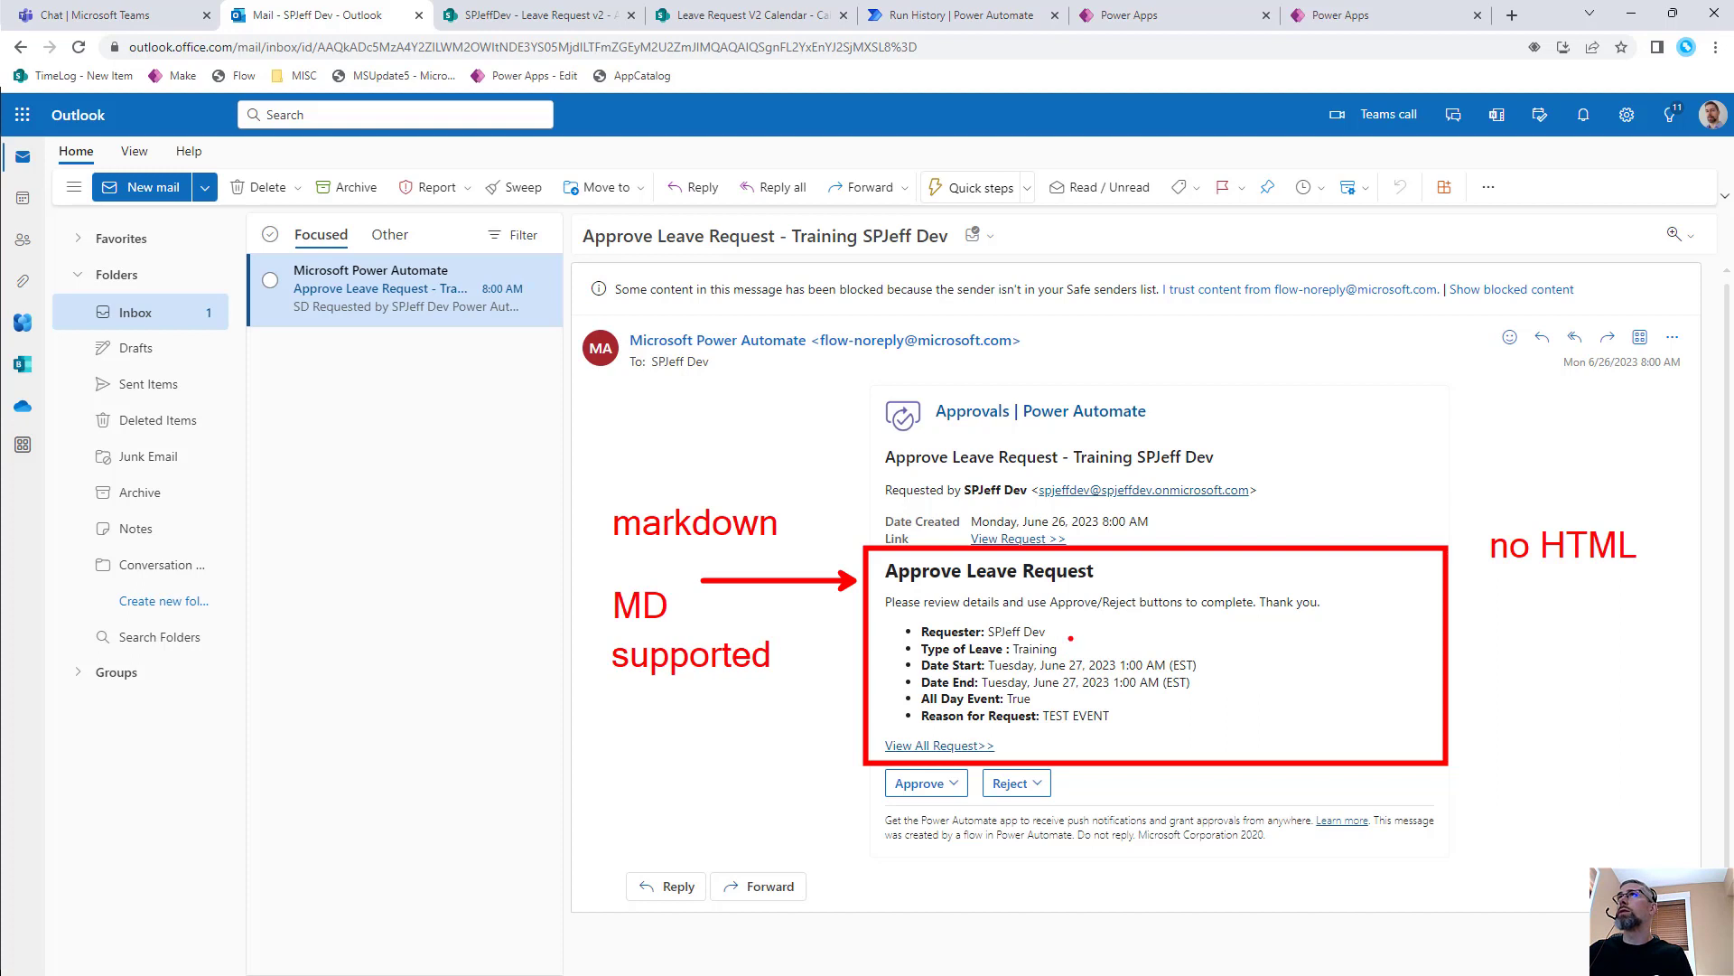
drag(1069, 648, 1310, 647)
drag(1208, 669, 1375, 670)
Approve the Training request with the comment 'Looks good. Learn a lot.' and submit
key(Escape)
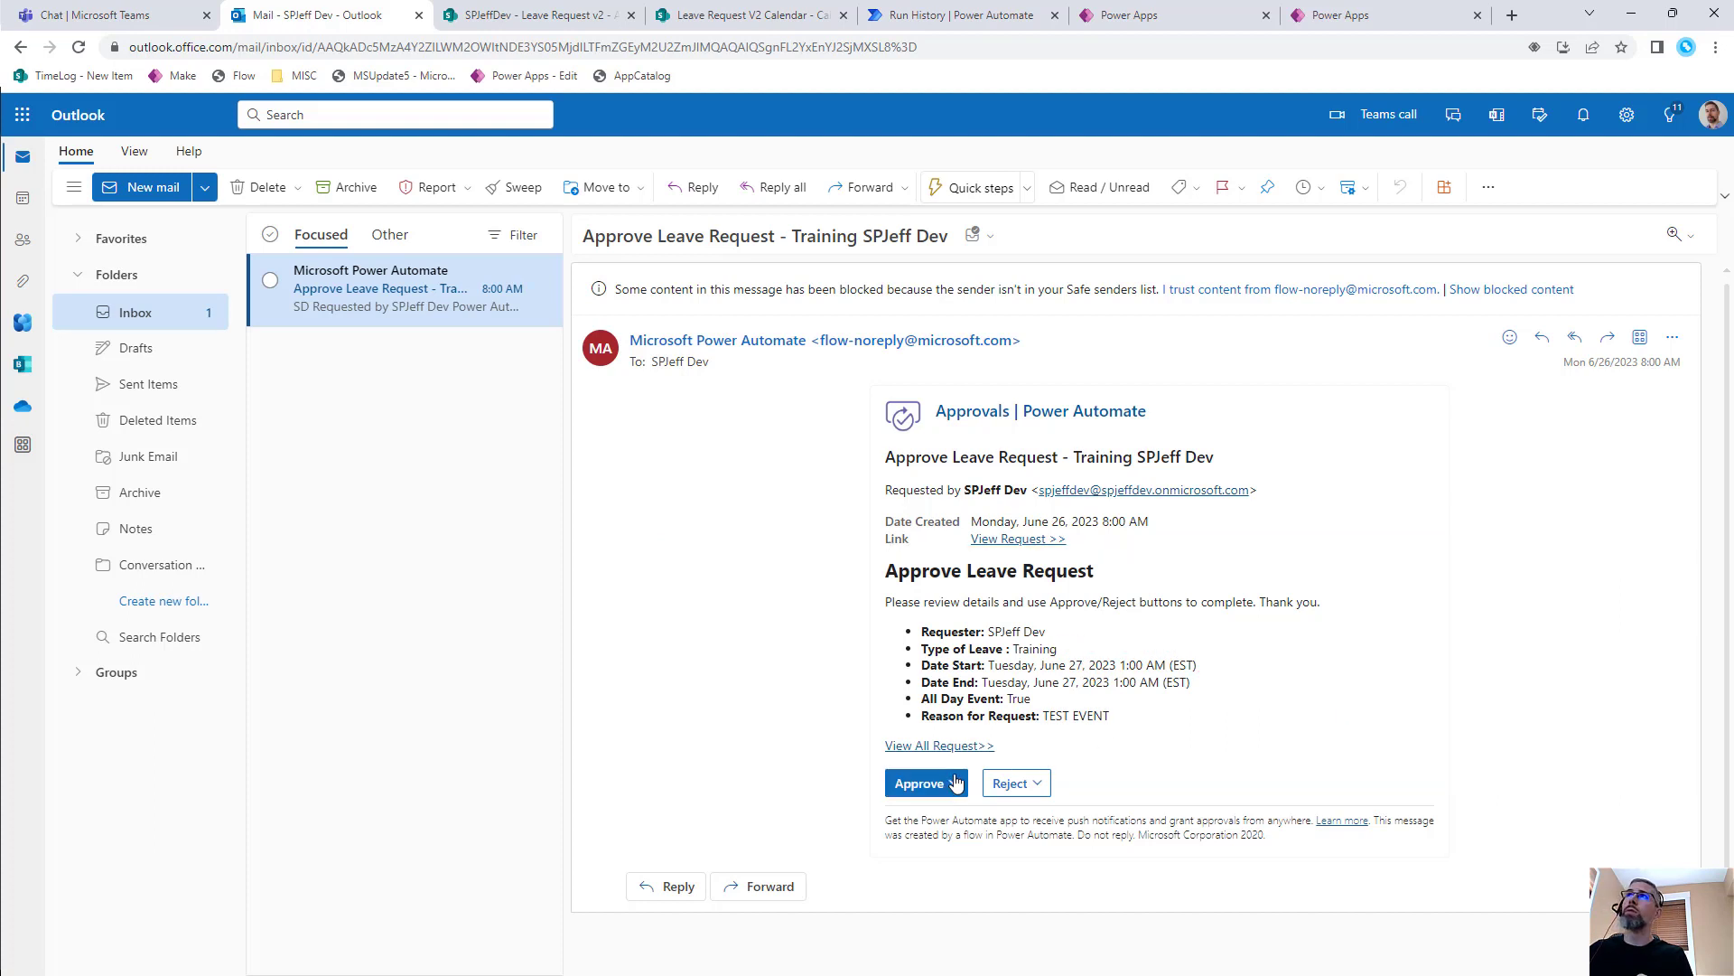
click(922, 783)
click(1045, 669)
text(Loosk)
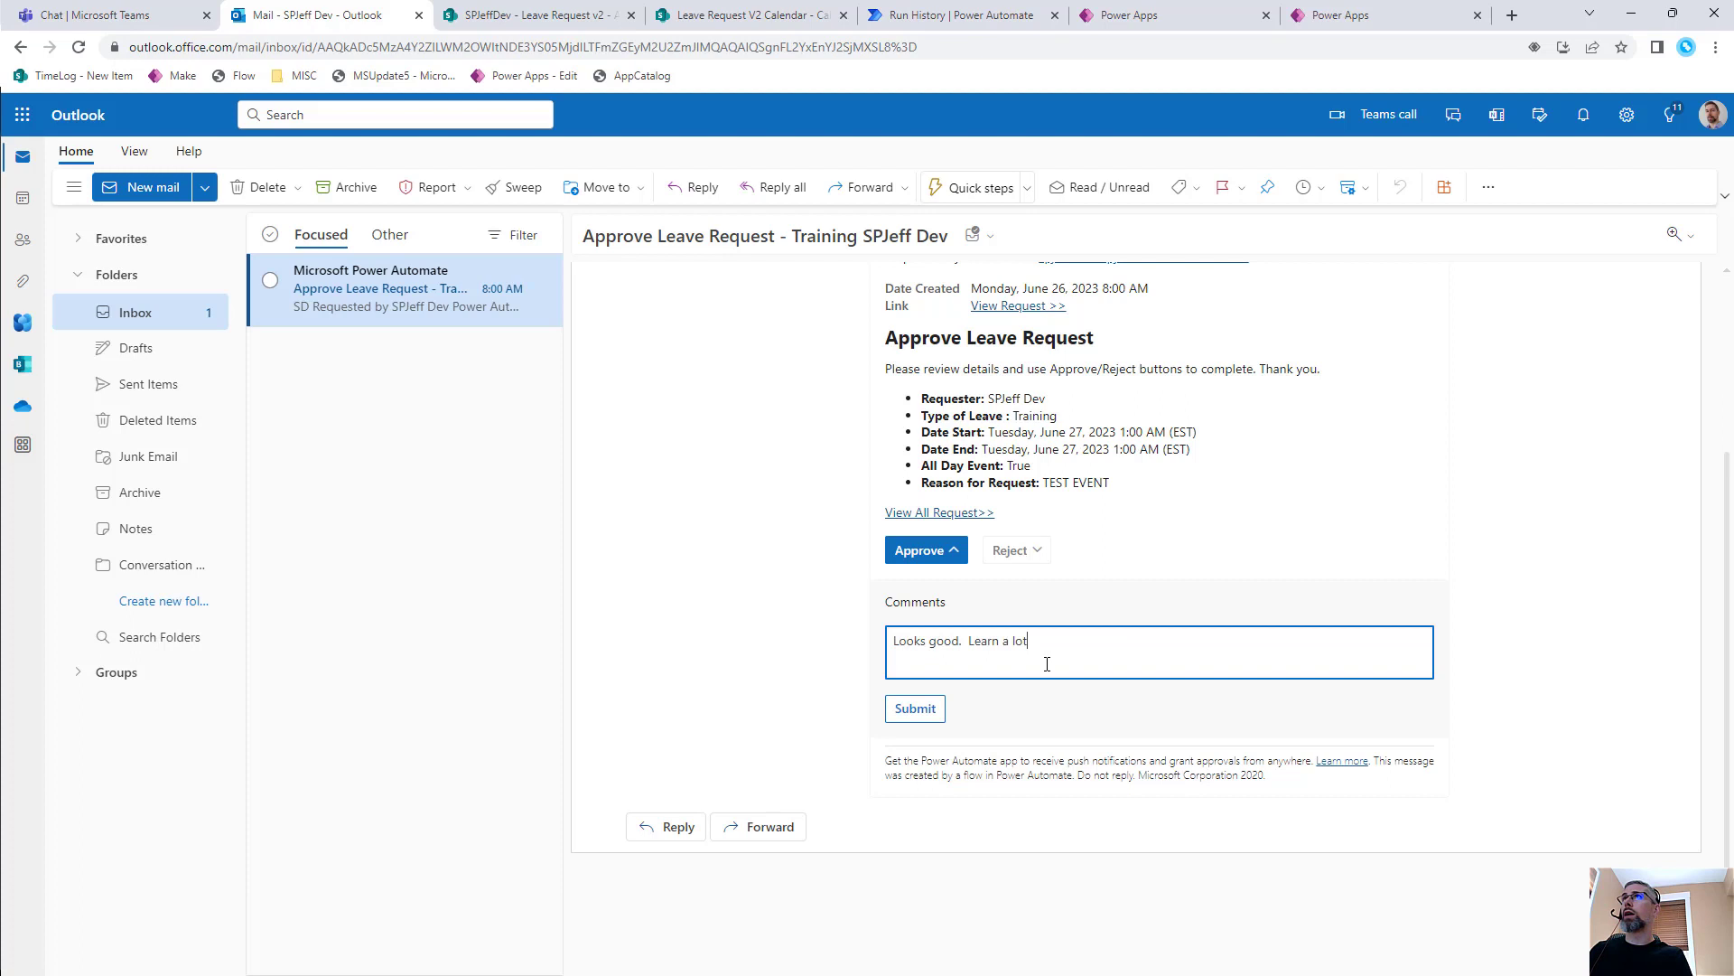
click(915, 708)
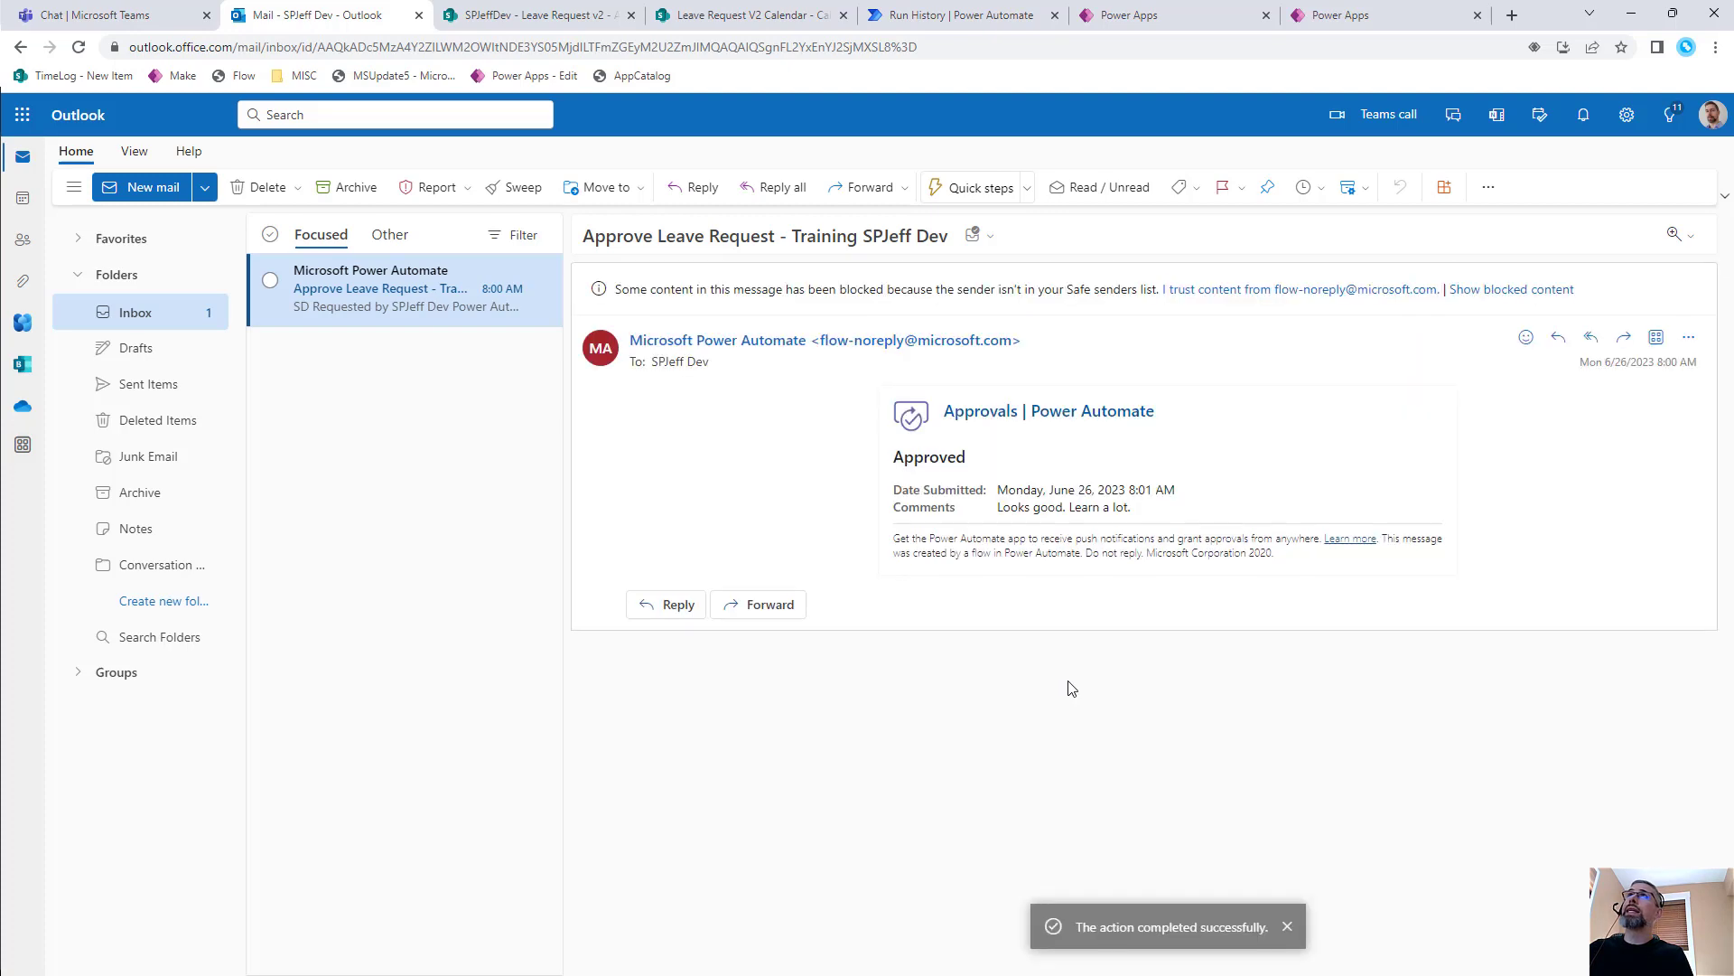
click(551, 16)
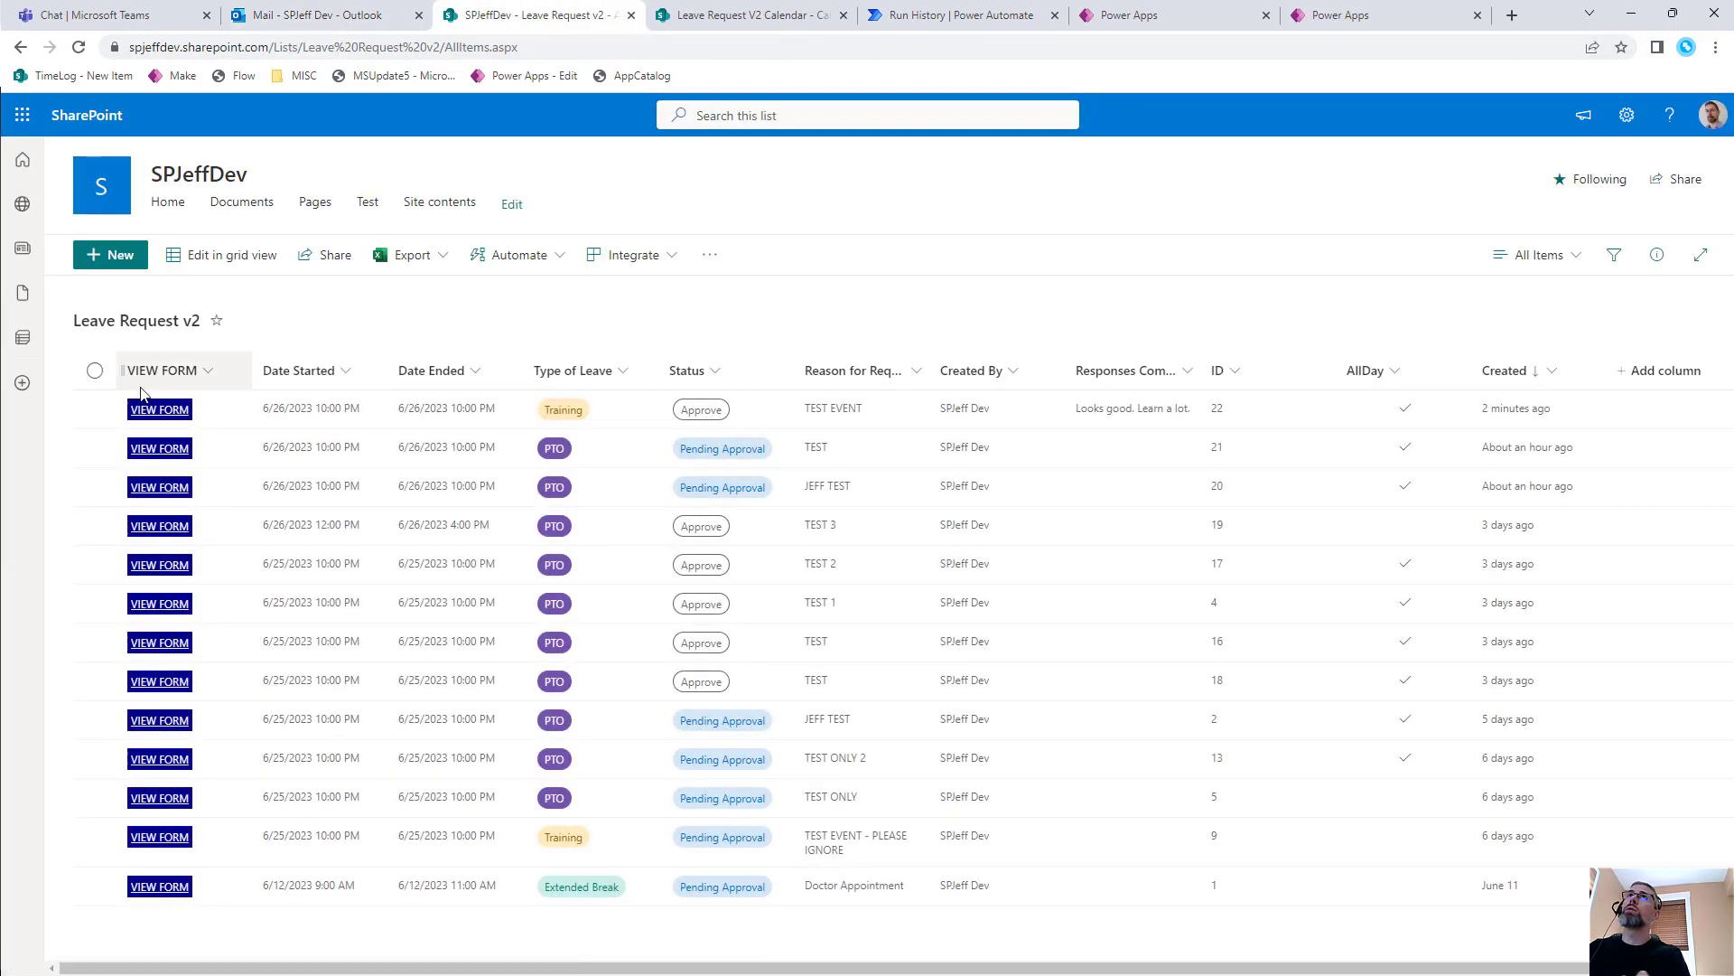
Confirm item 22 shows Approve, then reload the calendar to find TEST EVENT (Training) on June 27
click(109, 410)
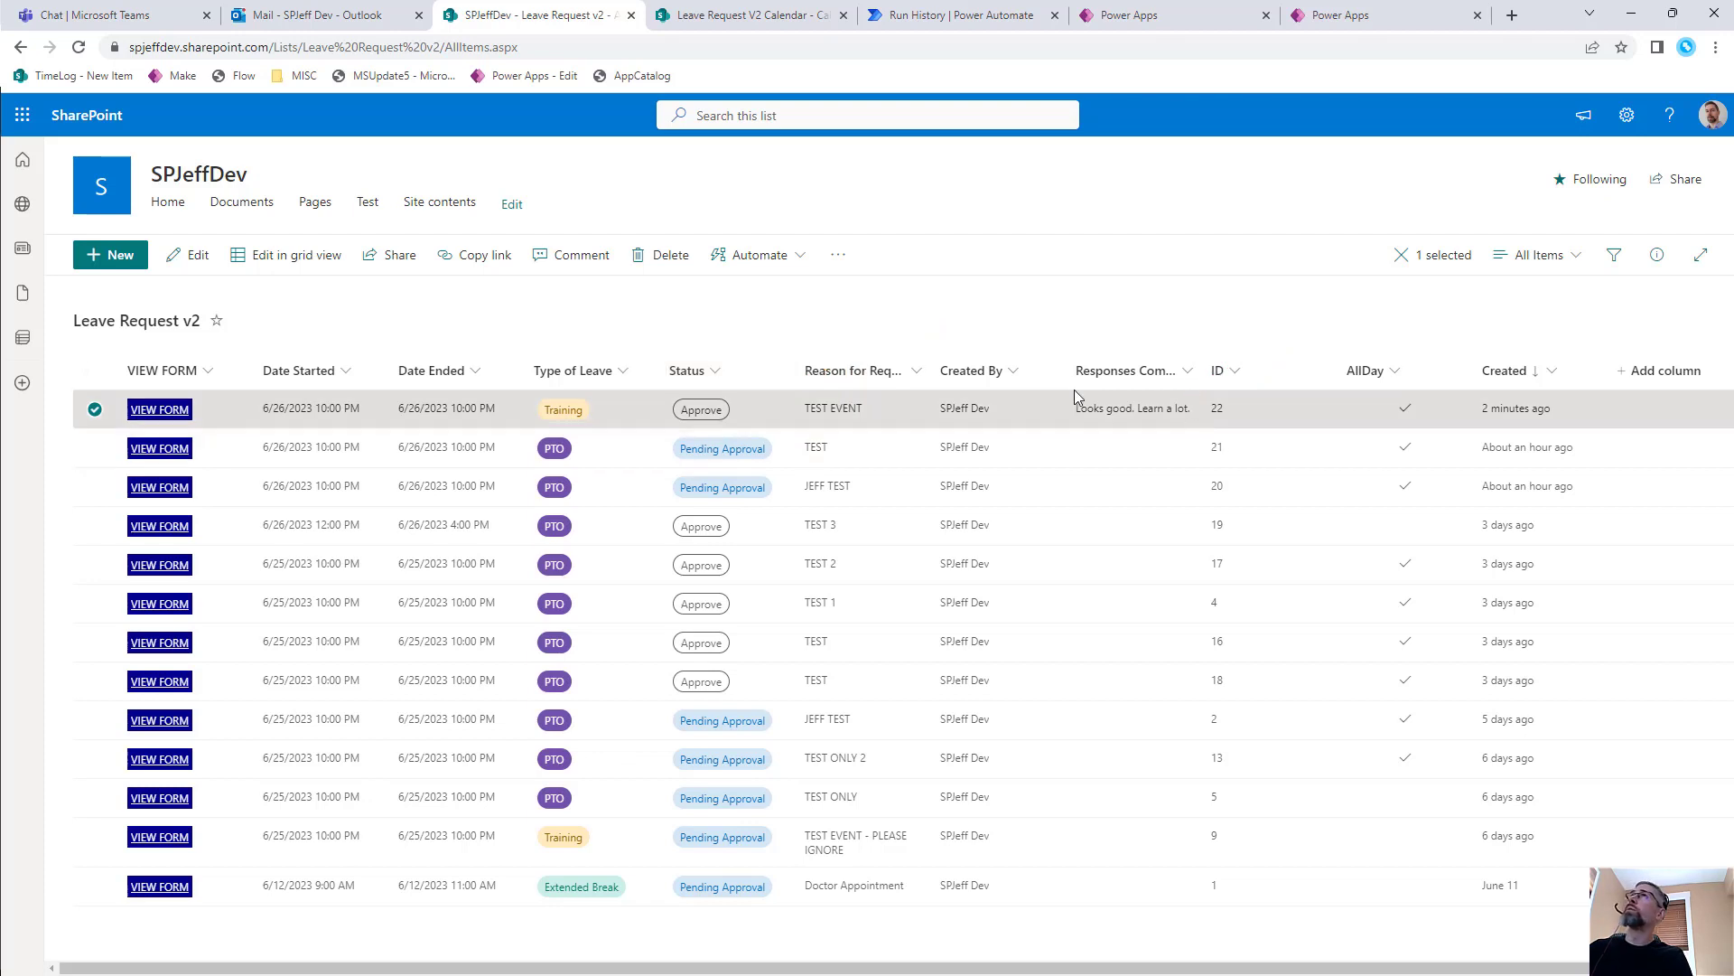
click(709, 20)
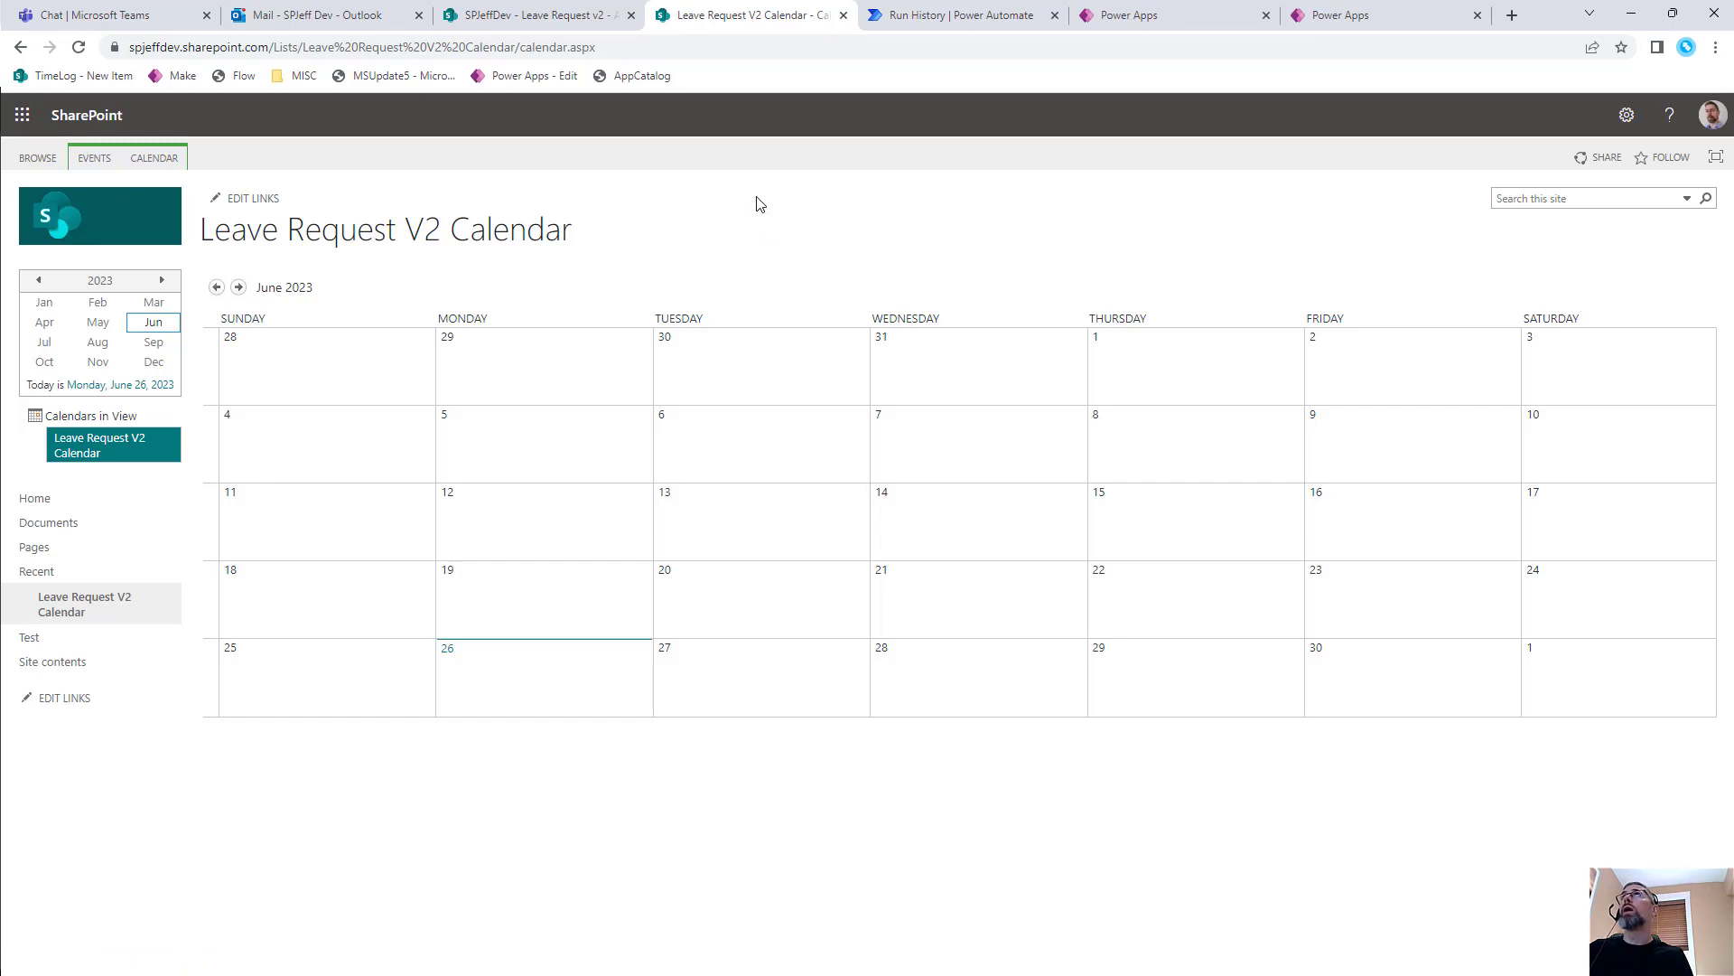
click(79, 49)
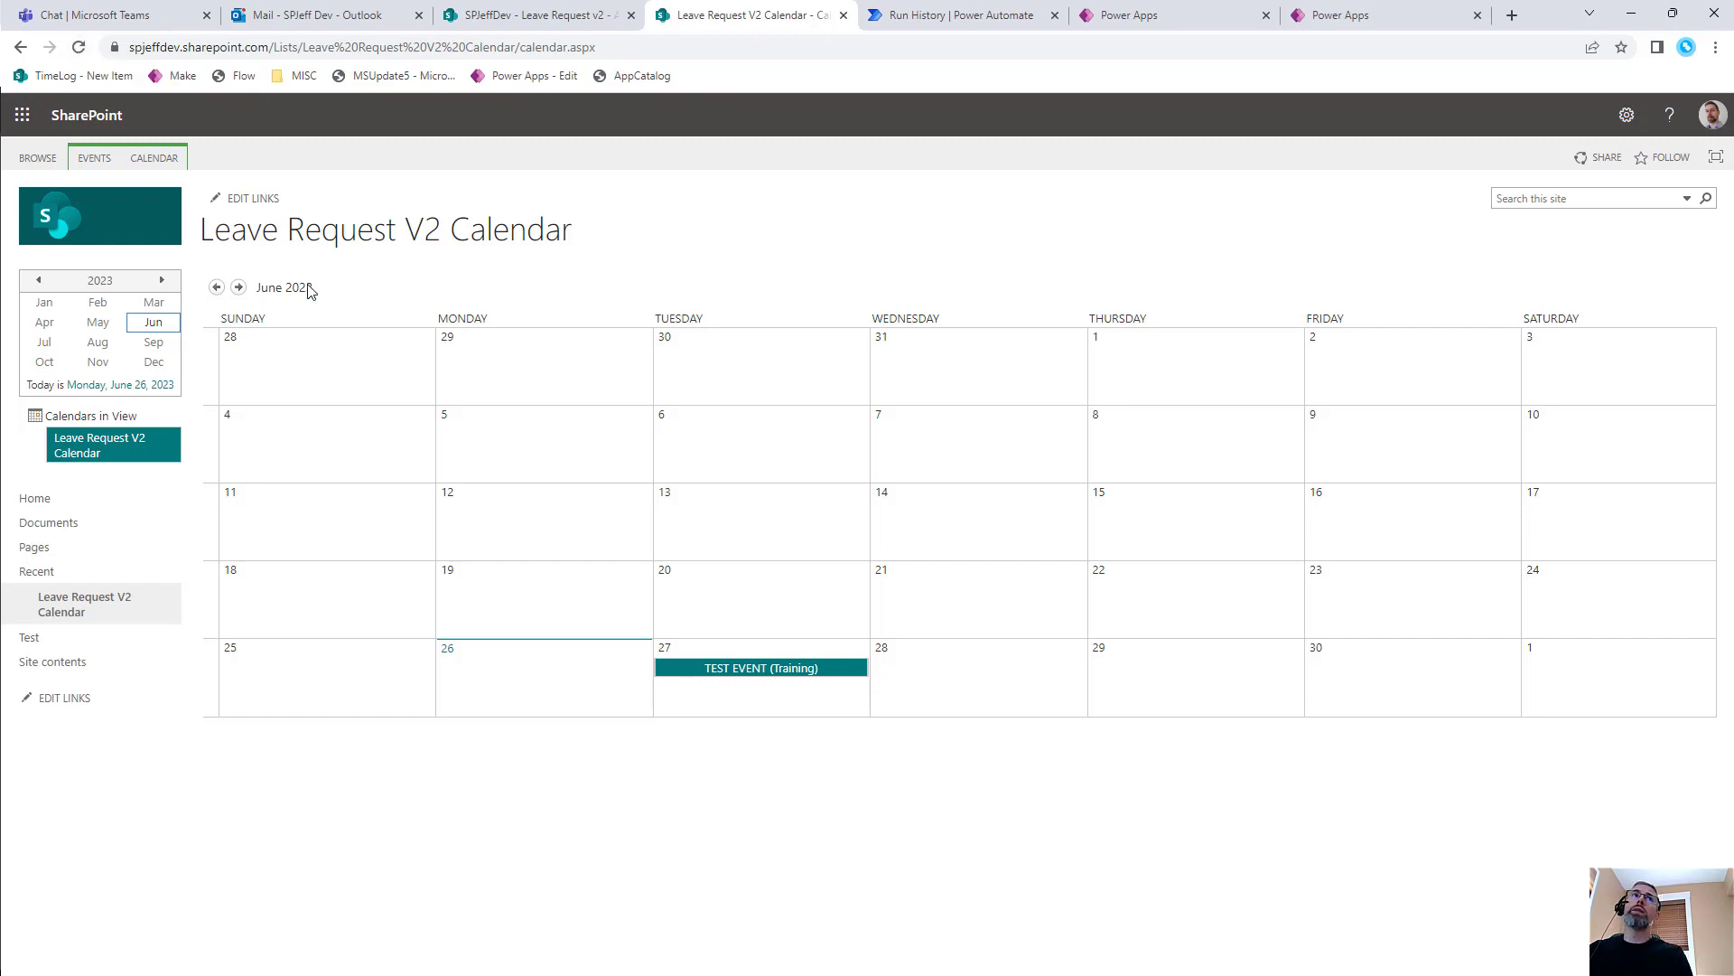
mouse_move(632, 620)
mouse_down()
mouse_move(903, 723)
mouse_move(875, 726)
mouse_move(912, 780)
mouse_up()
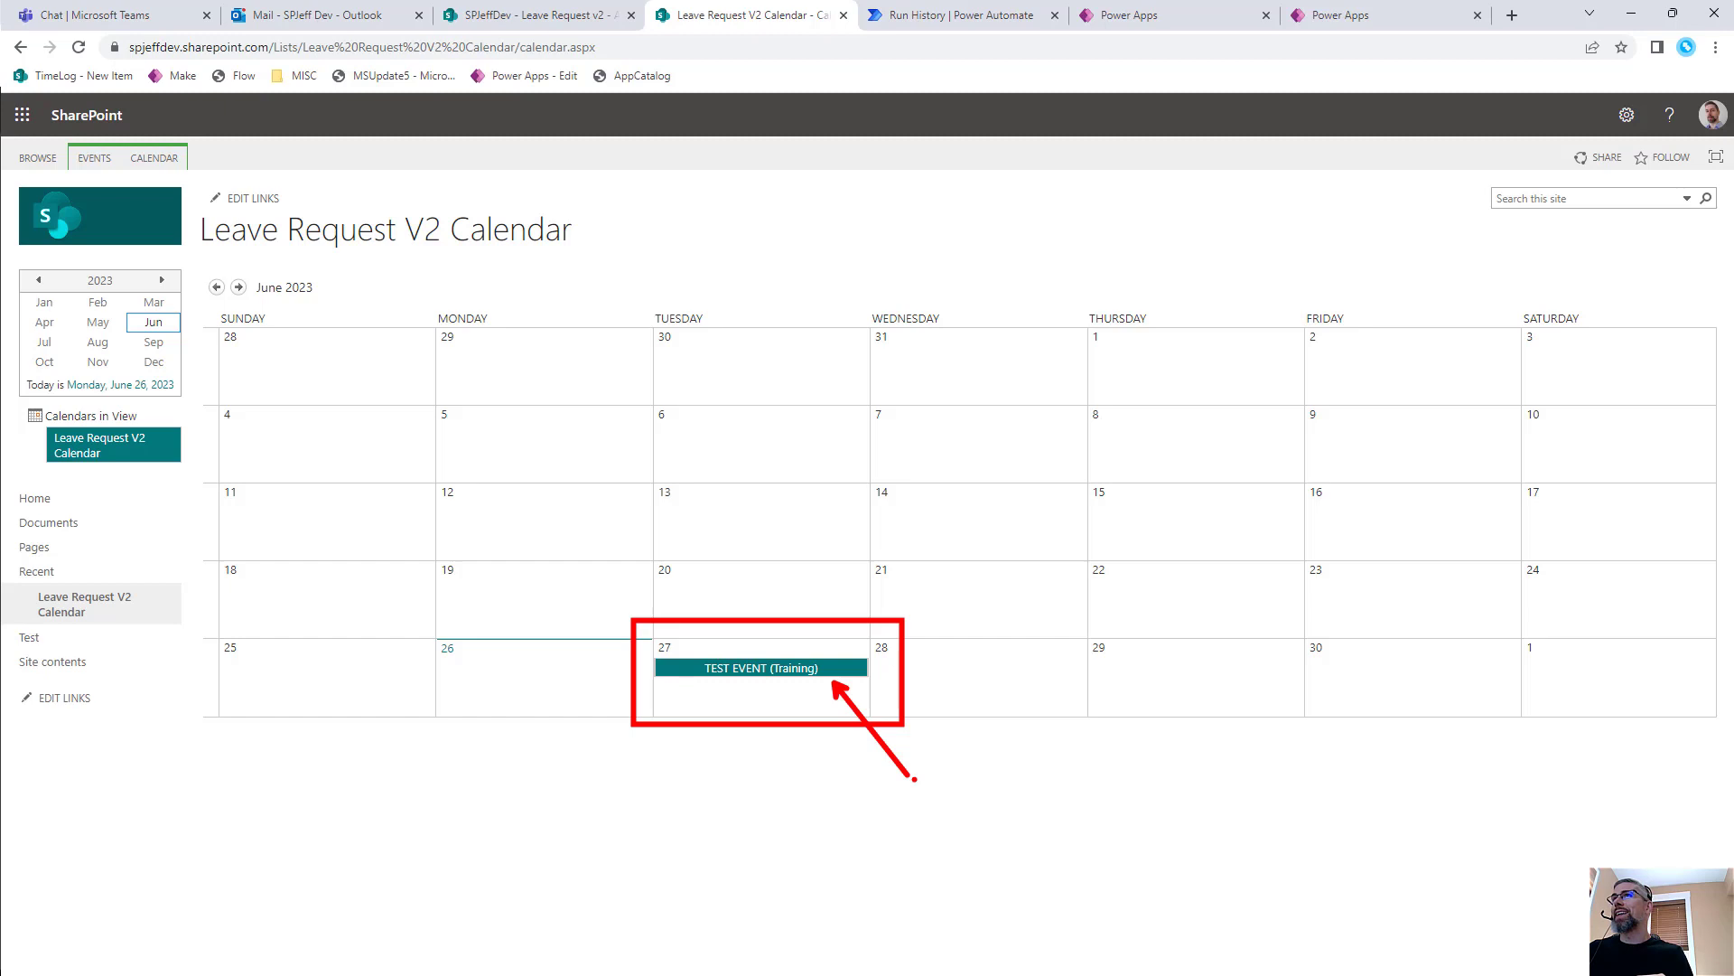
drag(773, 683, 827, 682)
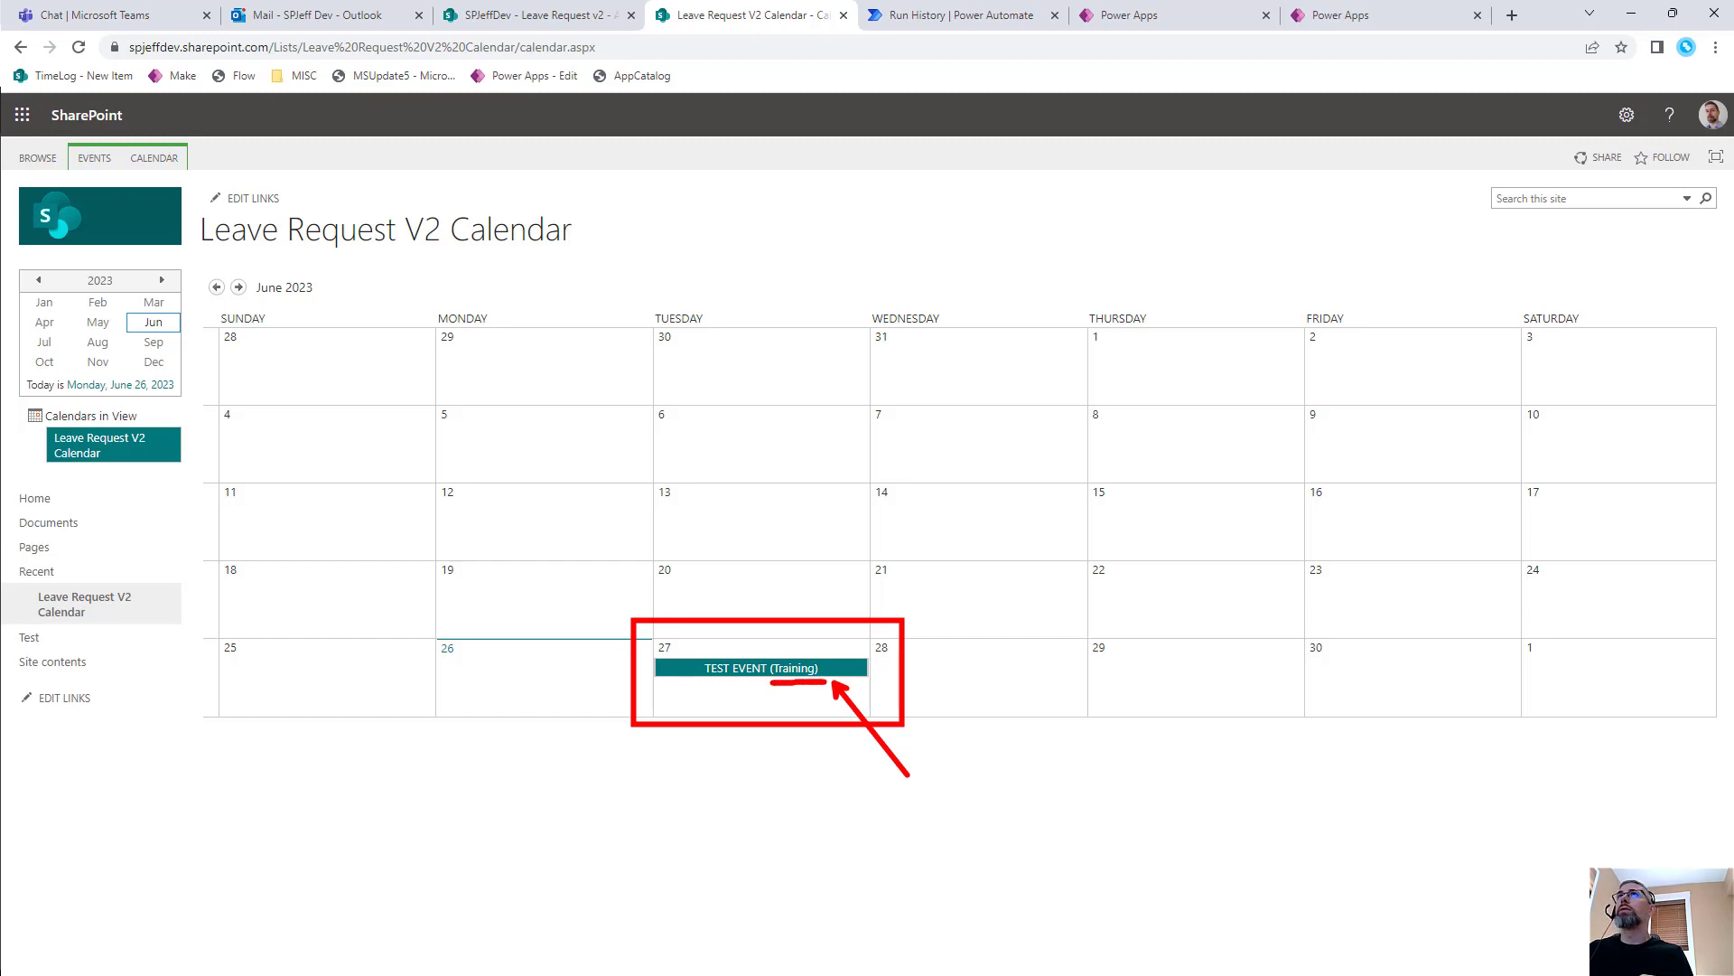
Open the TEST EVENT (Training) calendar entry and highlight its All Day Event Yes setting
click(786, 670)
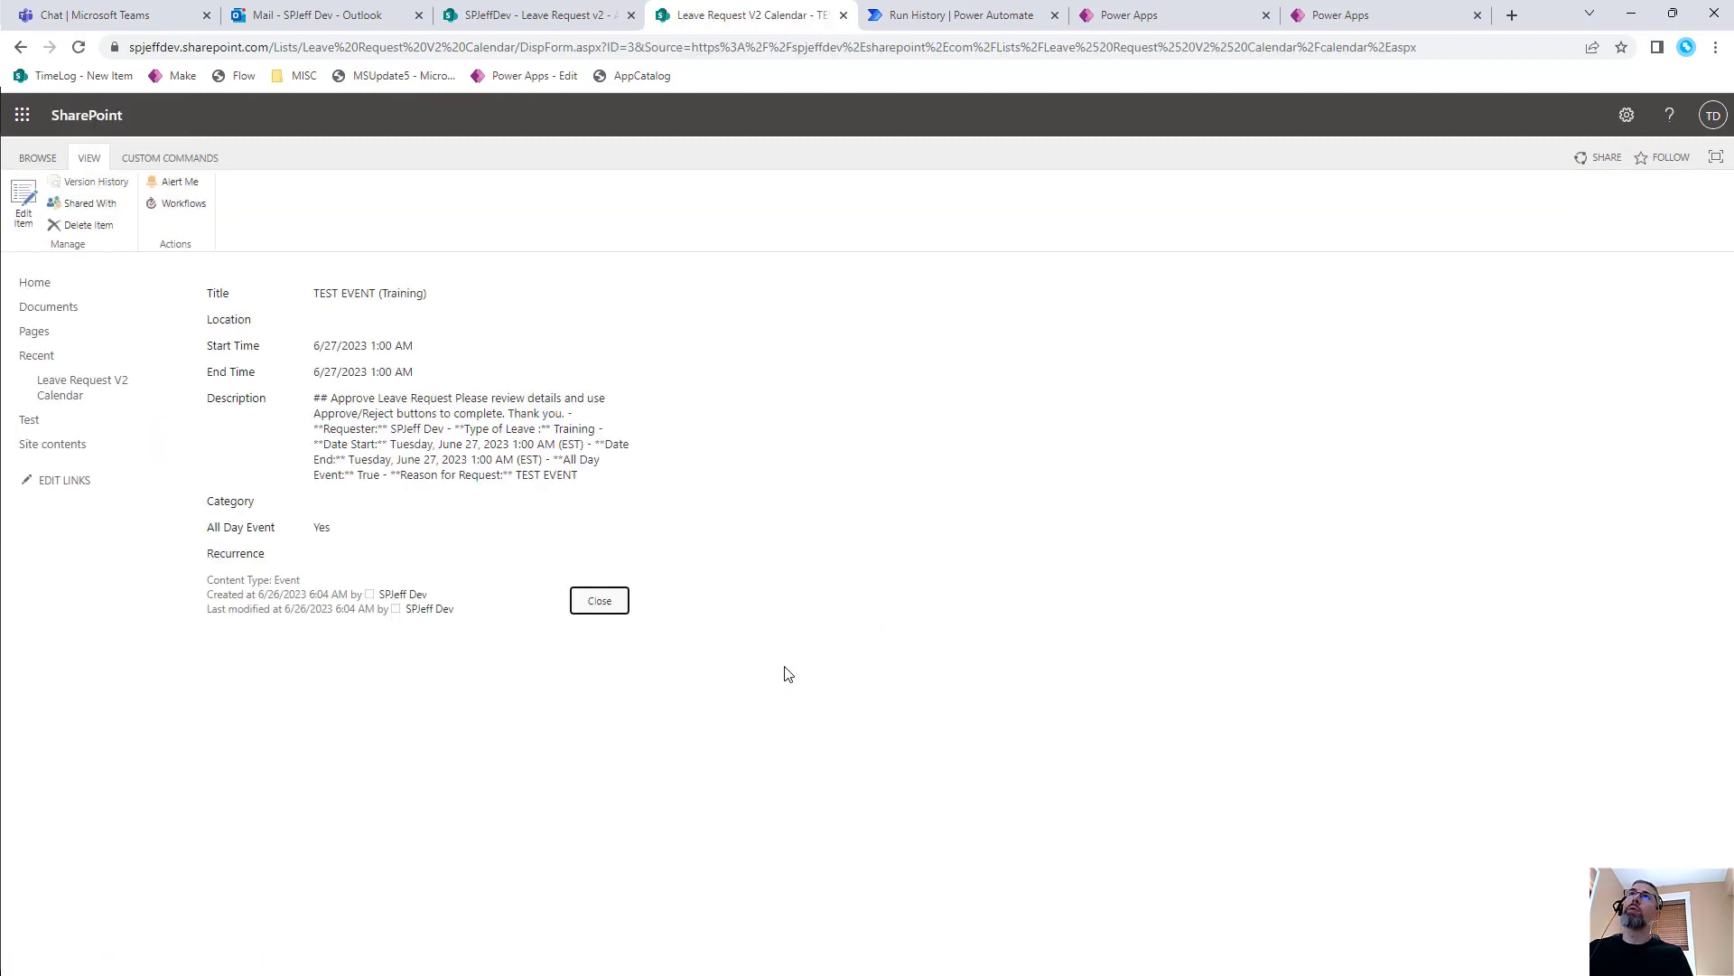
mouse_move(174, 504)
mouse_down()
mouse_move(410, 541)
mouse_move(573, 523)
mouse_up()
key(Escape)
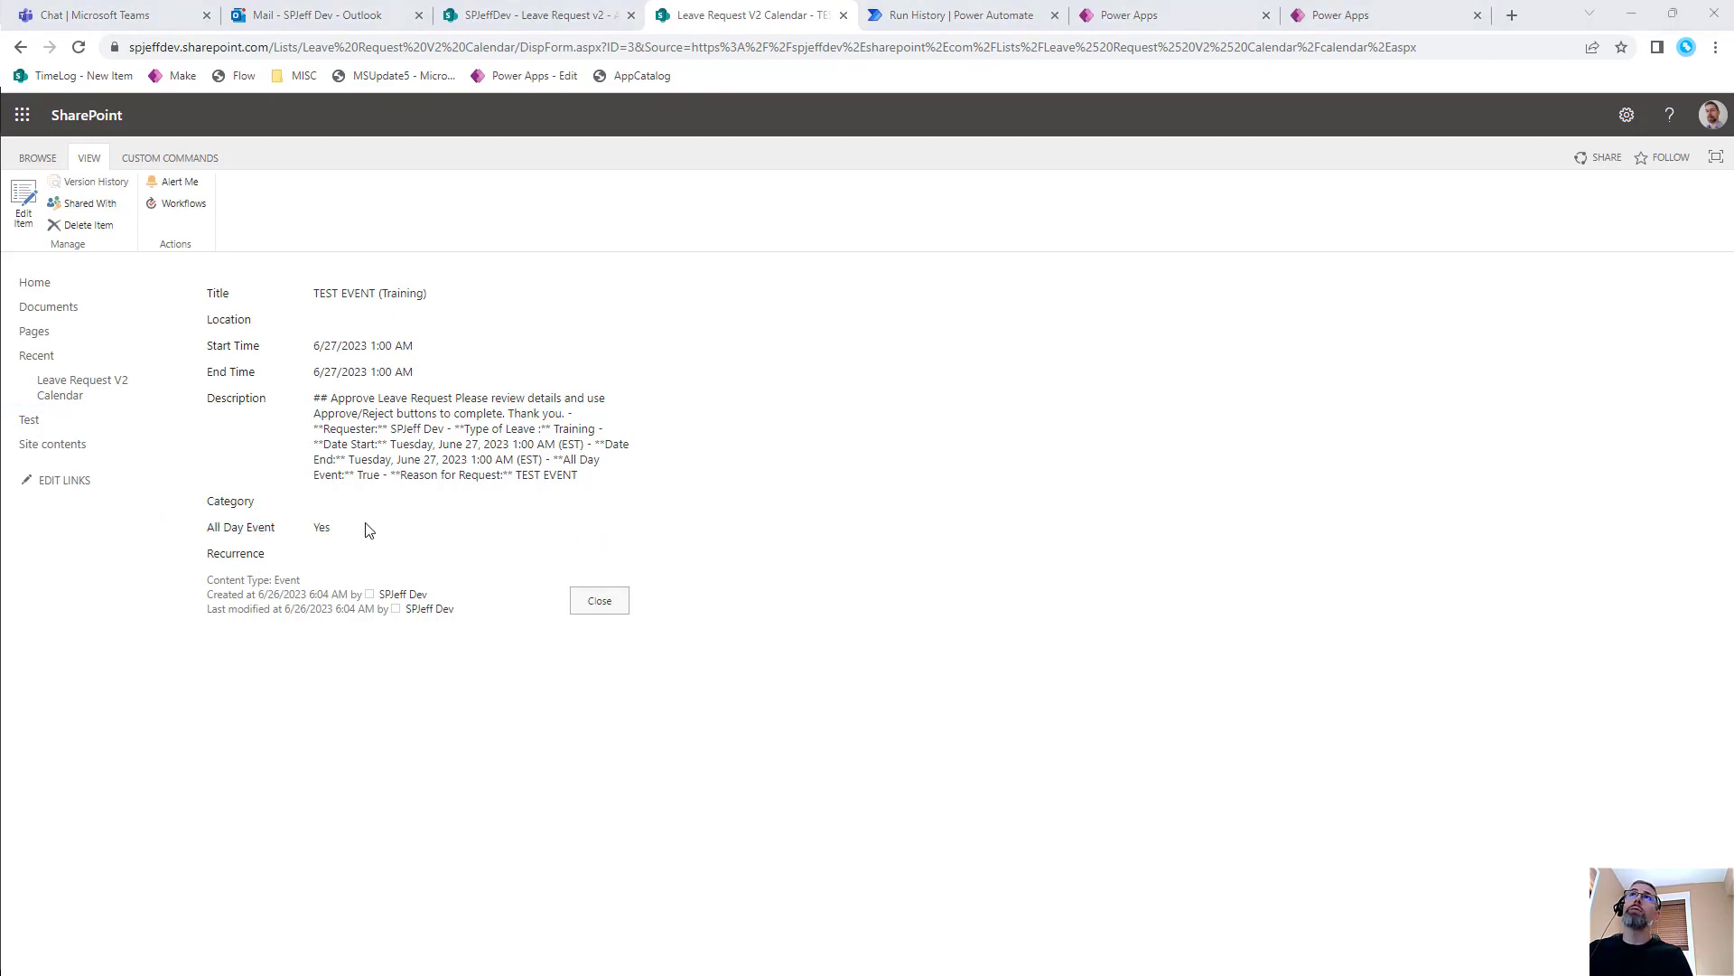
mouse_move(182, 507)
mouse_down()
mouse_move(421, 548)
mouse_move(406, 529)
mouse_move(592, 529)
mouse_up()
key(Escape)
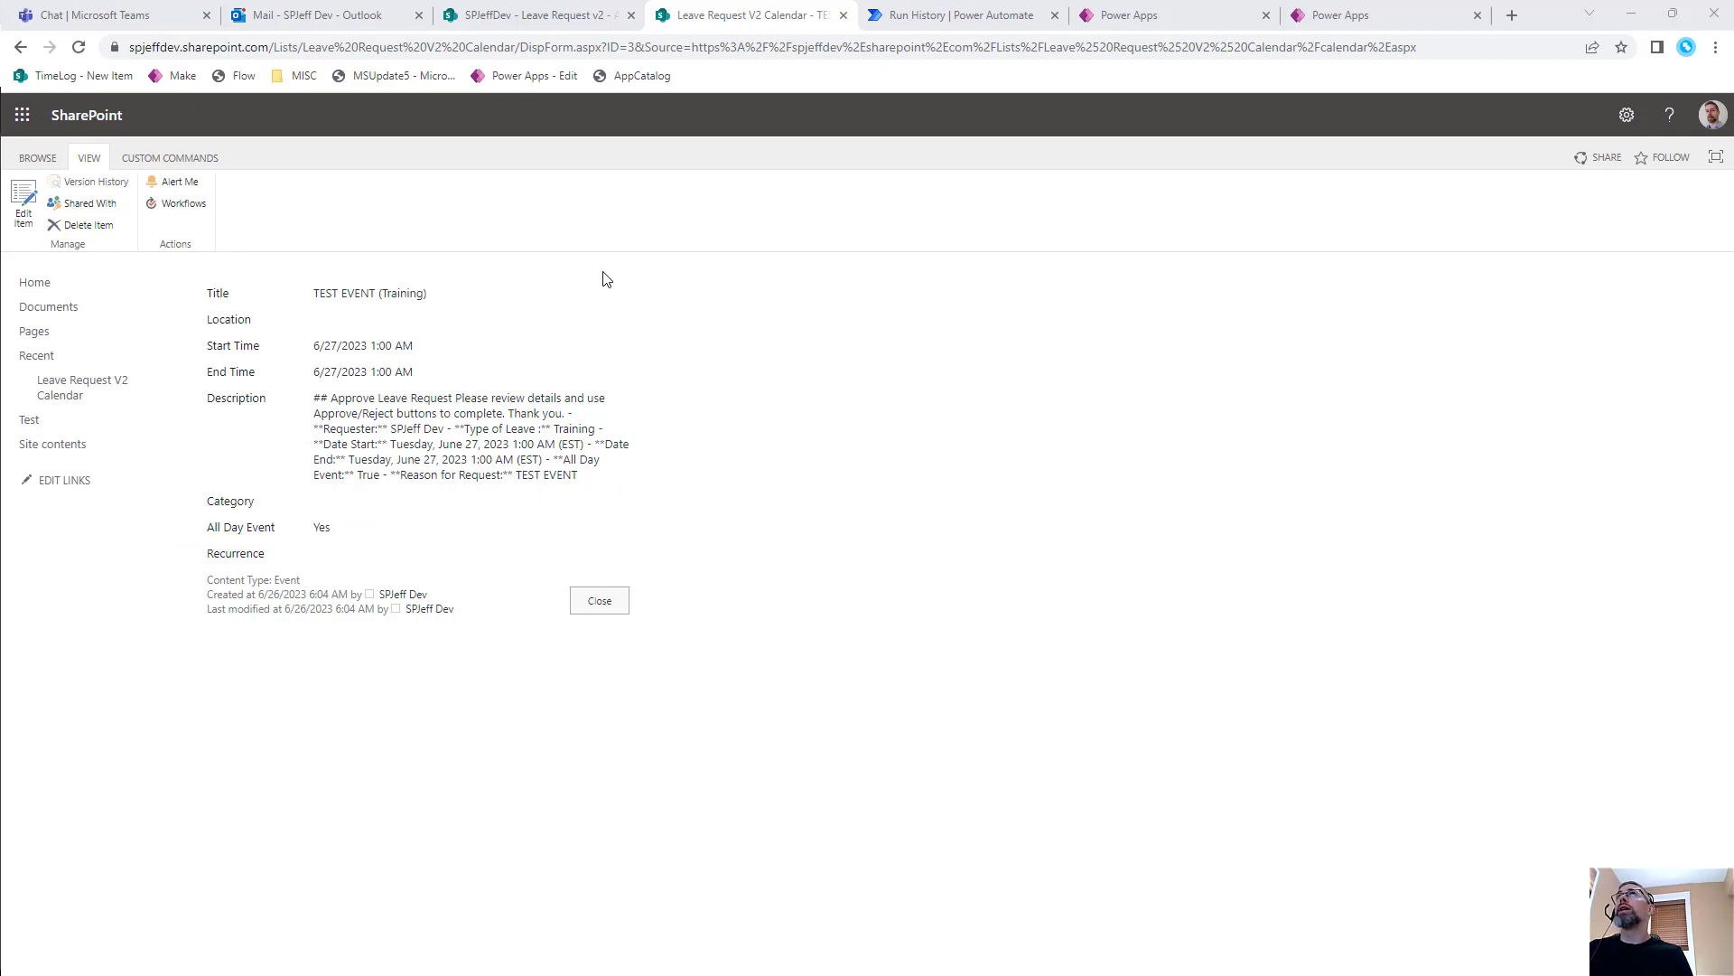
In the run history, expand Apply to each, the APPROVED condition and the approval email step's inputs
click(912, 16)
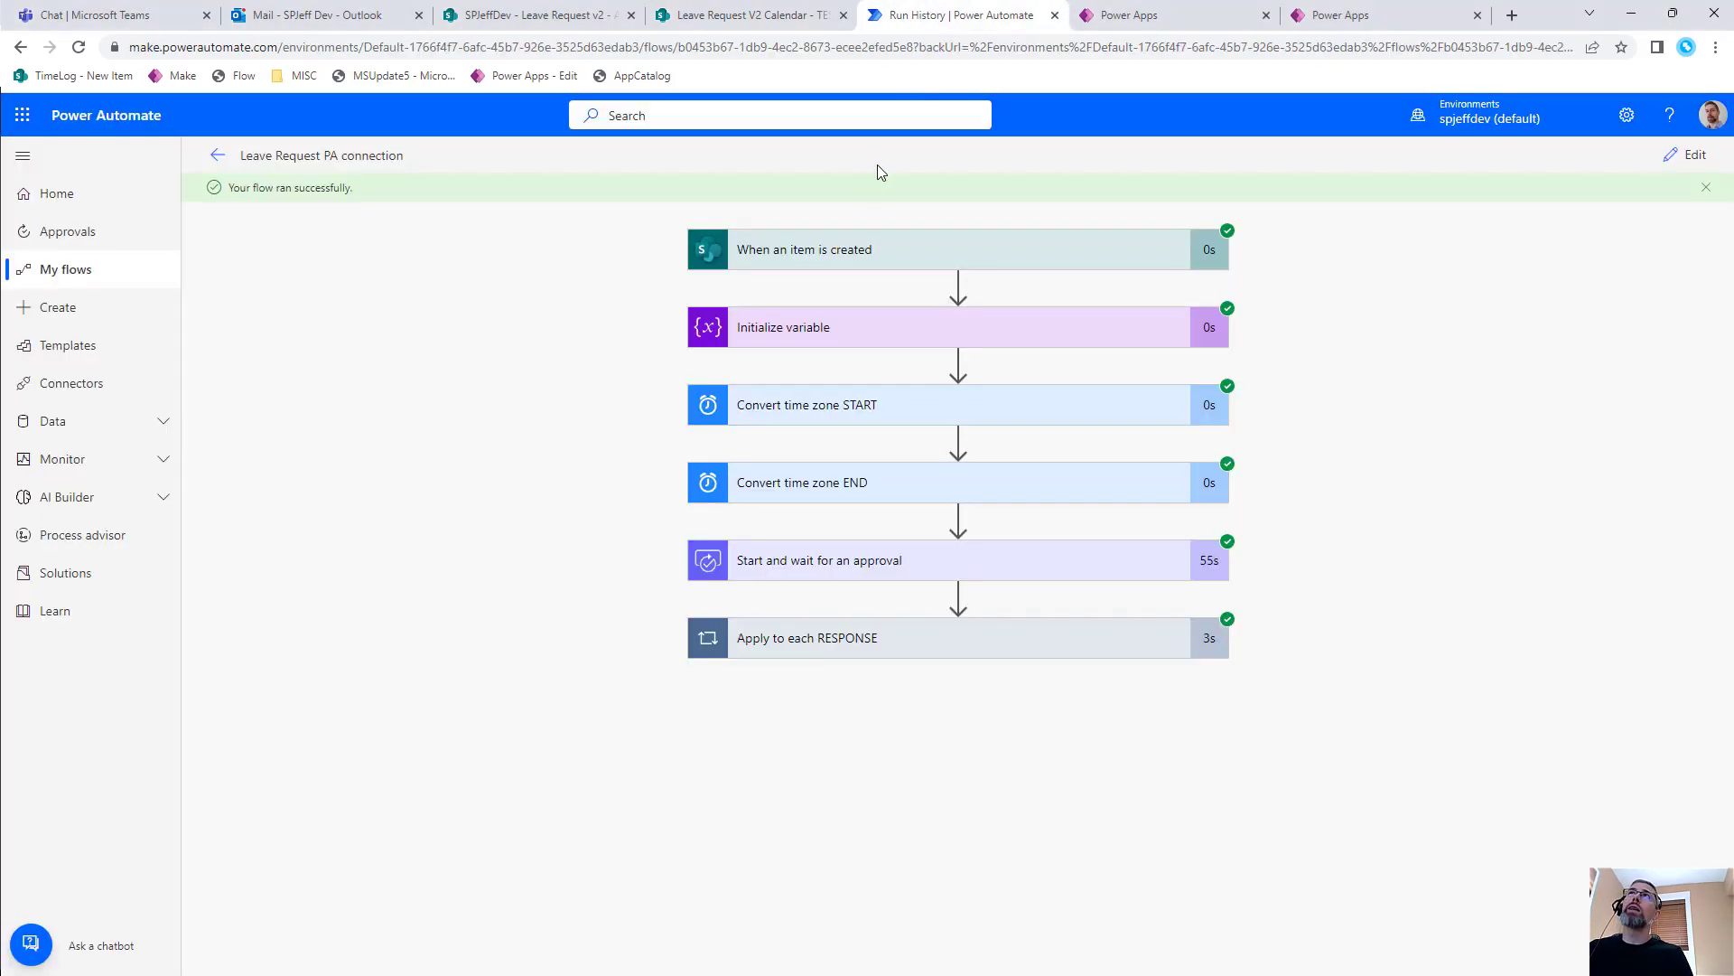
click(849, 645)
click(853, 806)
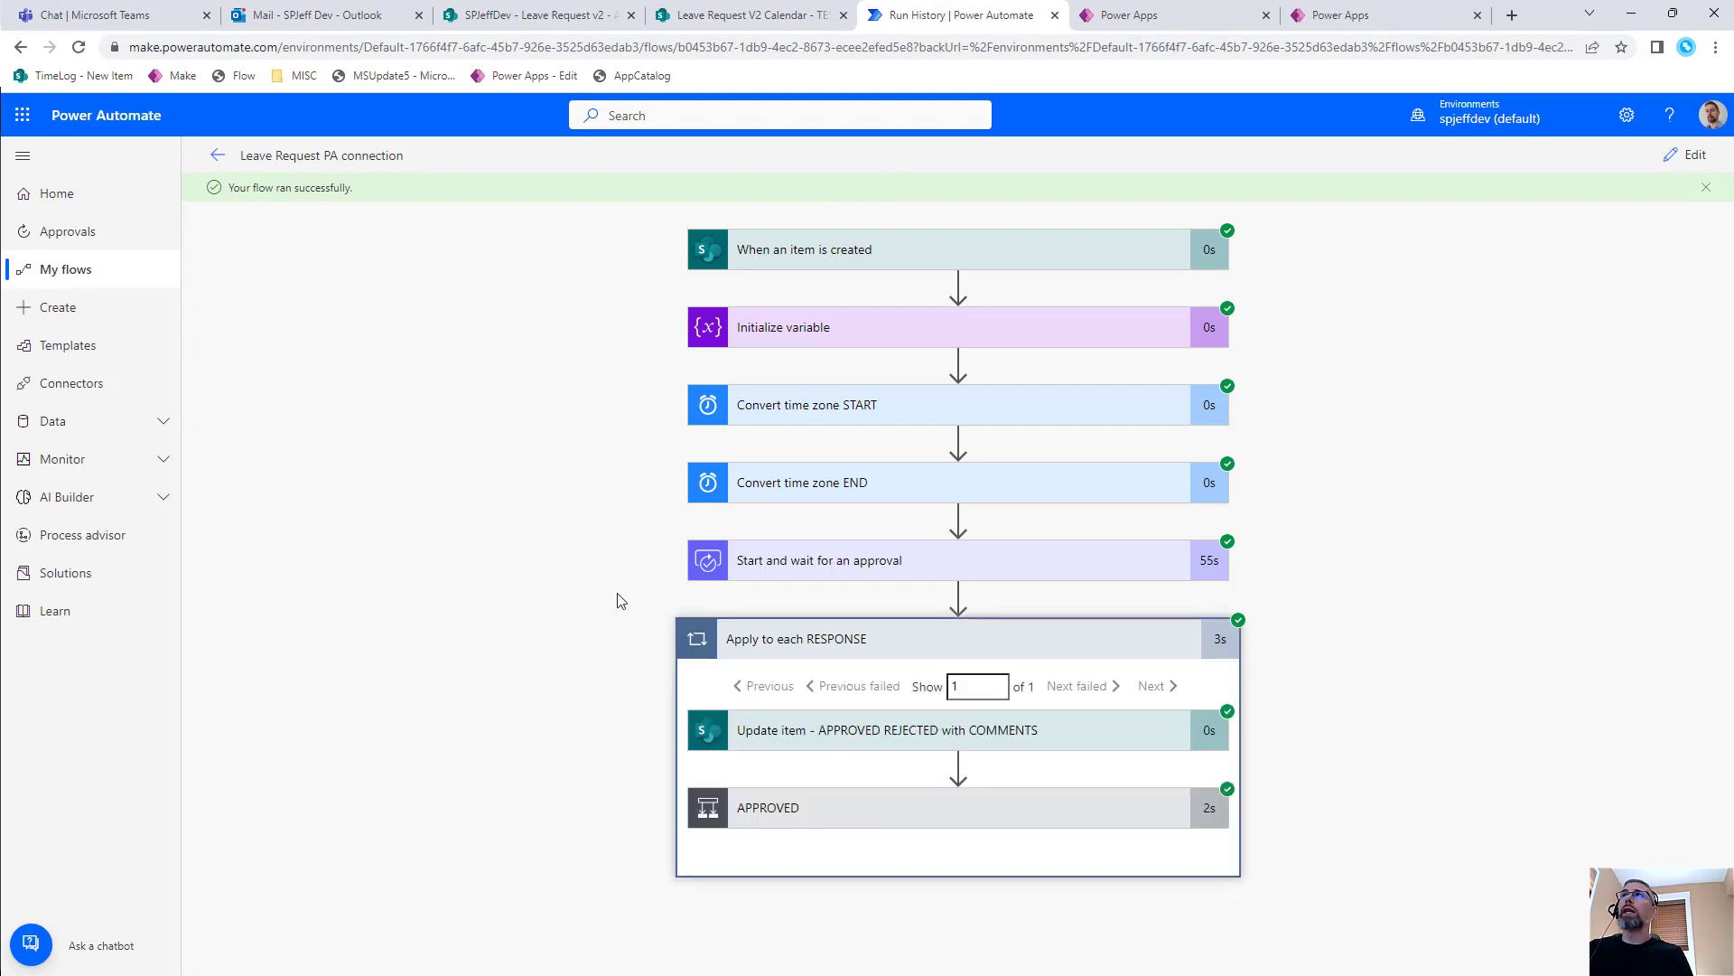
scroll(554, 452, down, 4)
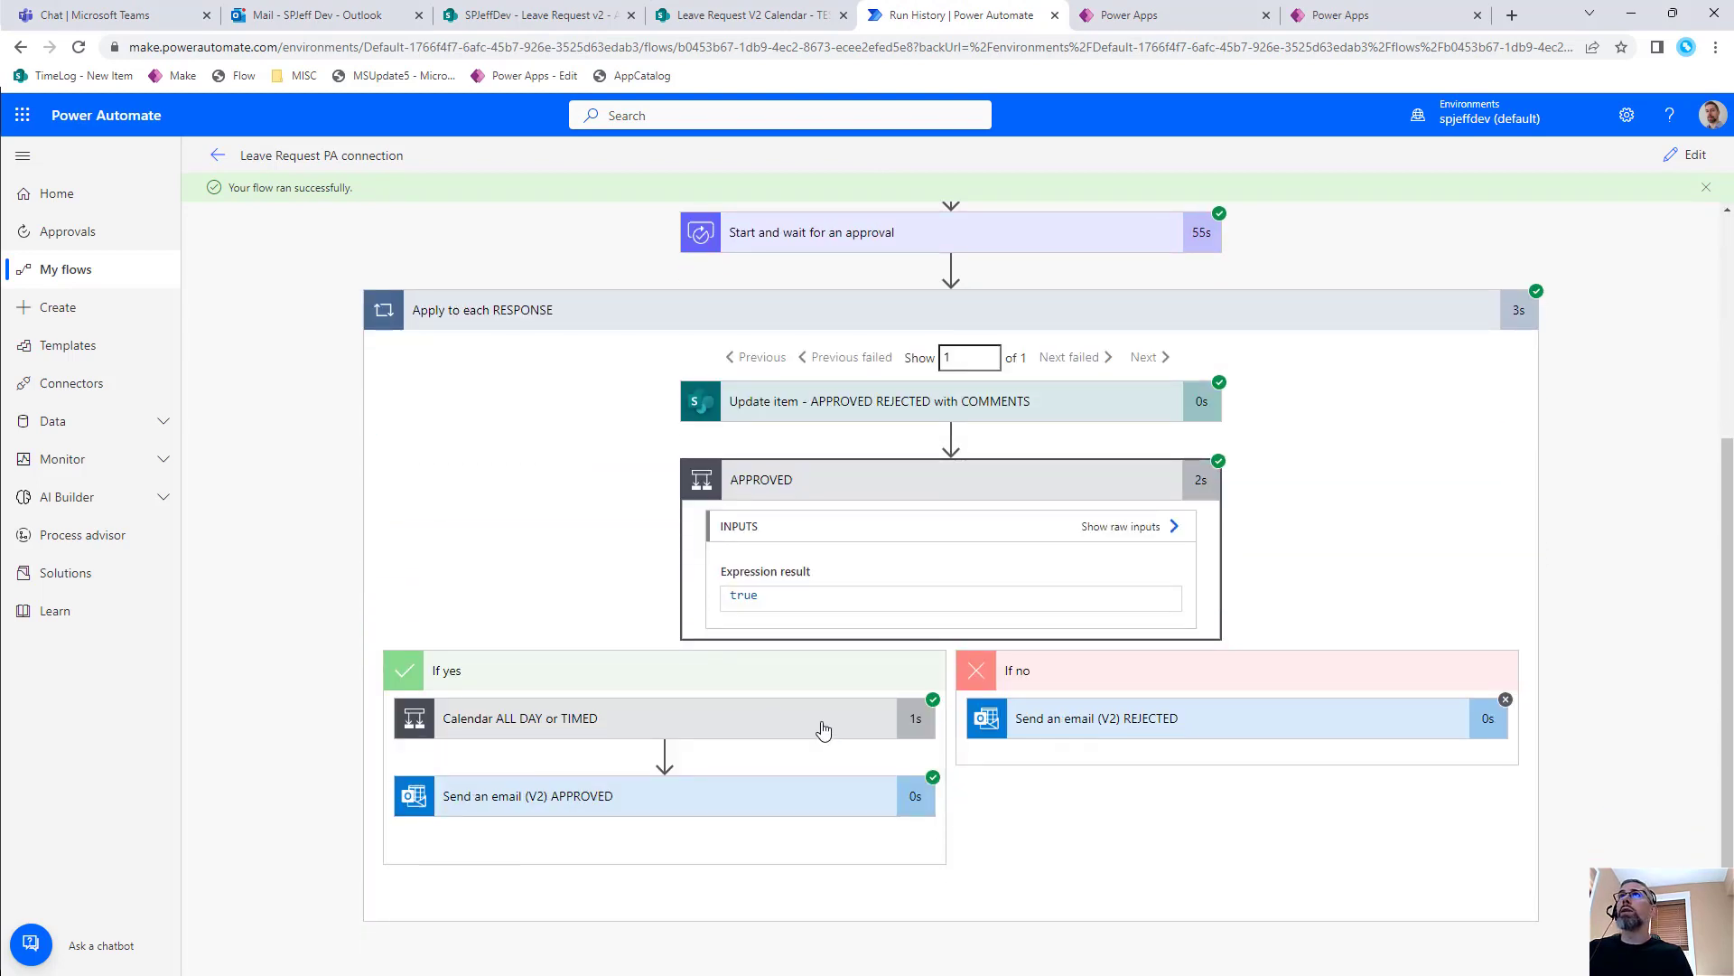
scroll(823, 730, up, 1)
scroll(823, 730, down, 1)
click(705, 806)
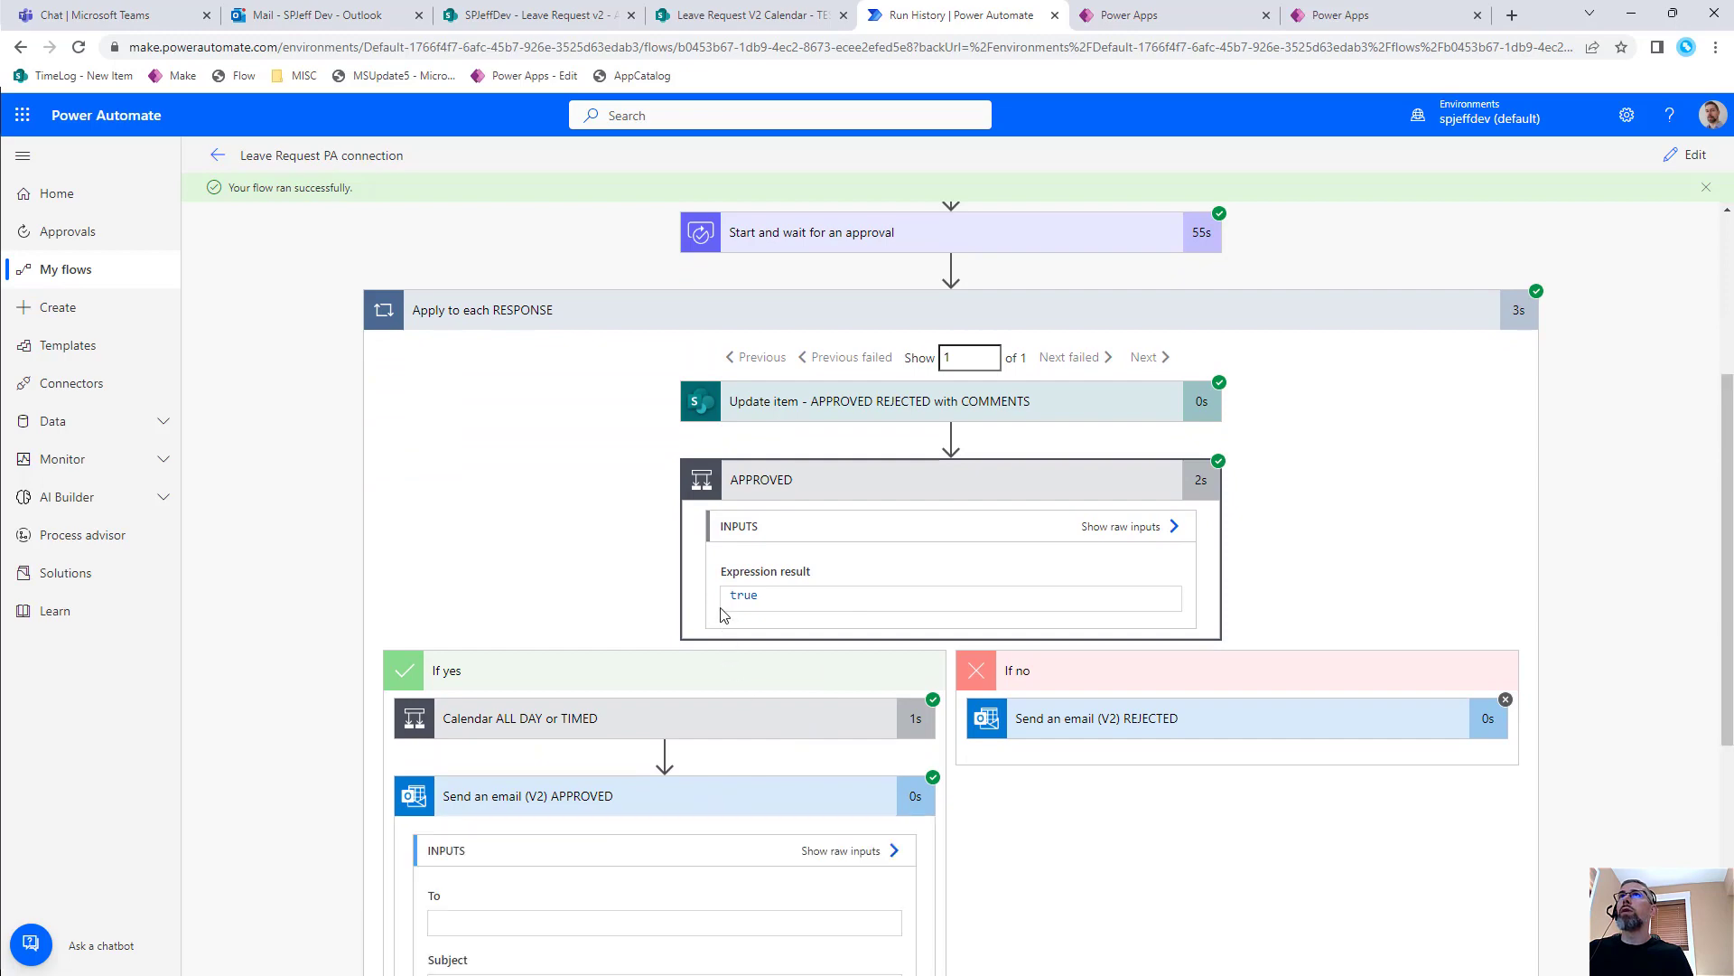
scroll(732, 569, down, 5)
Expand Calendar ALL DAY or TIMED, showing Create item - TIMED and Update item - ALL DAY EVENT
scroll(733, 567, up, 3)
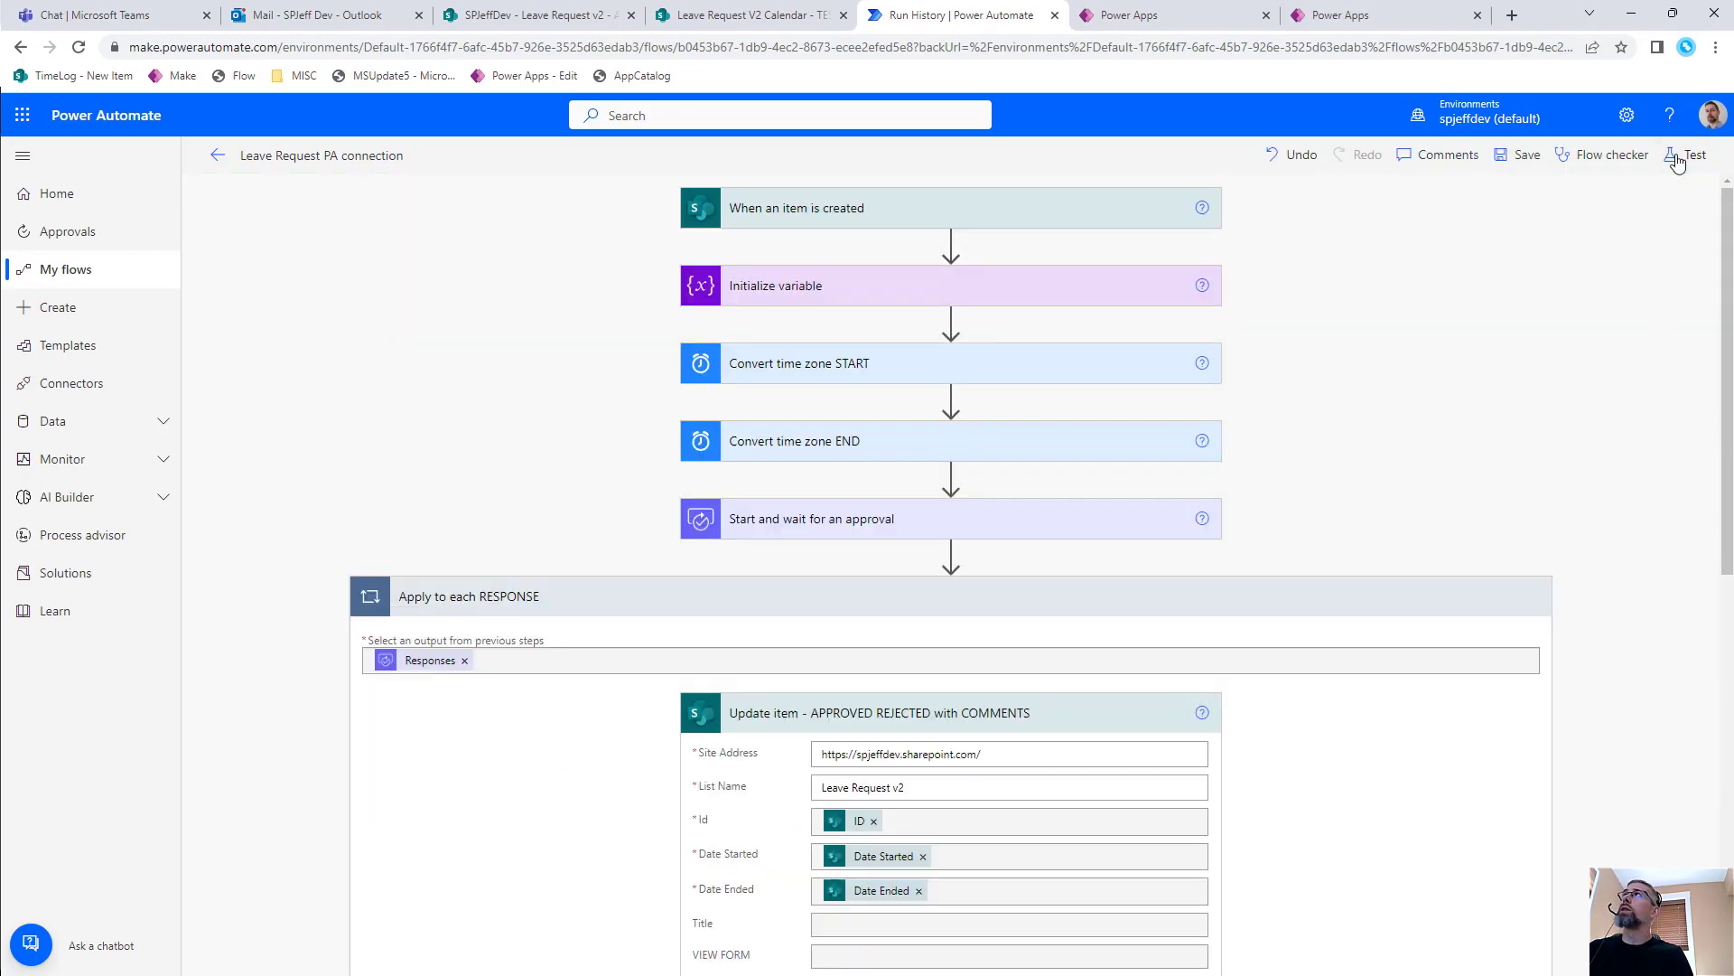
scroll(632, 601, down, 10)
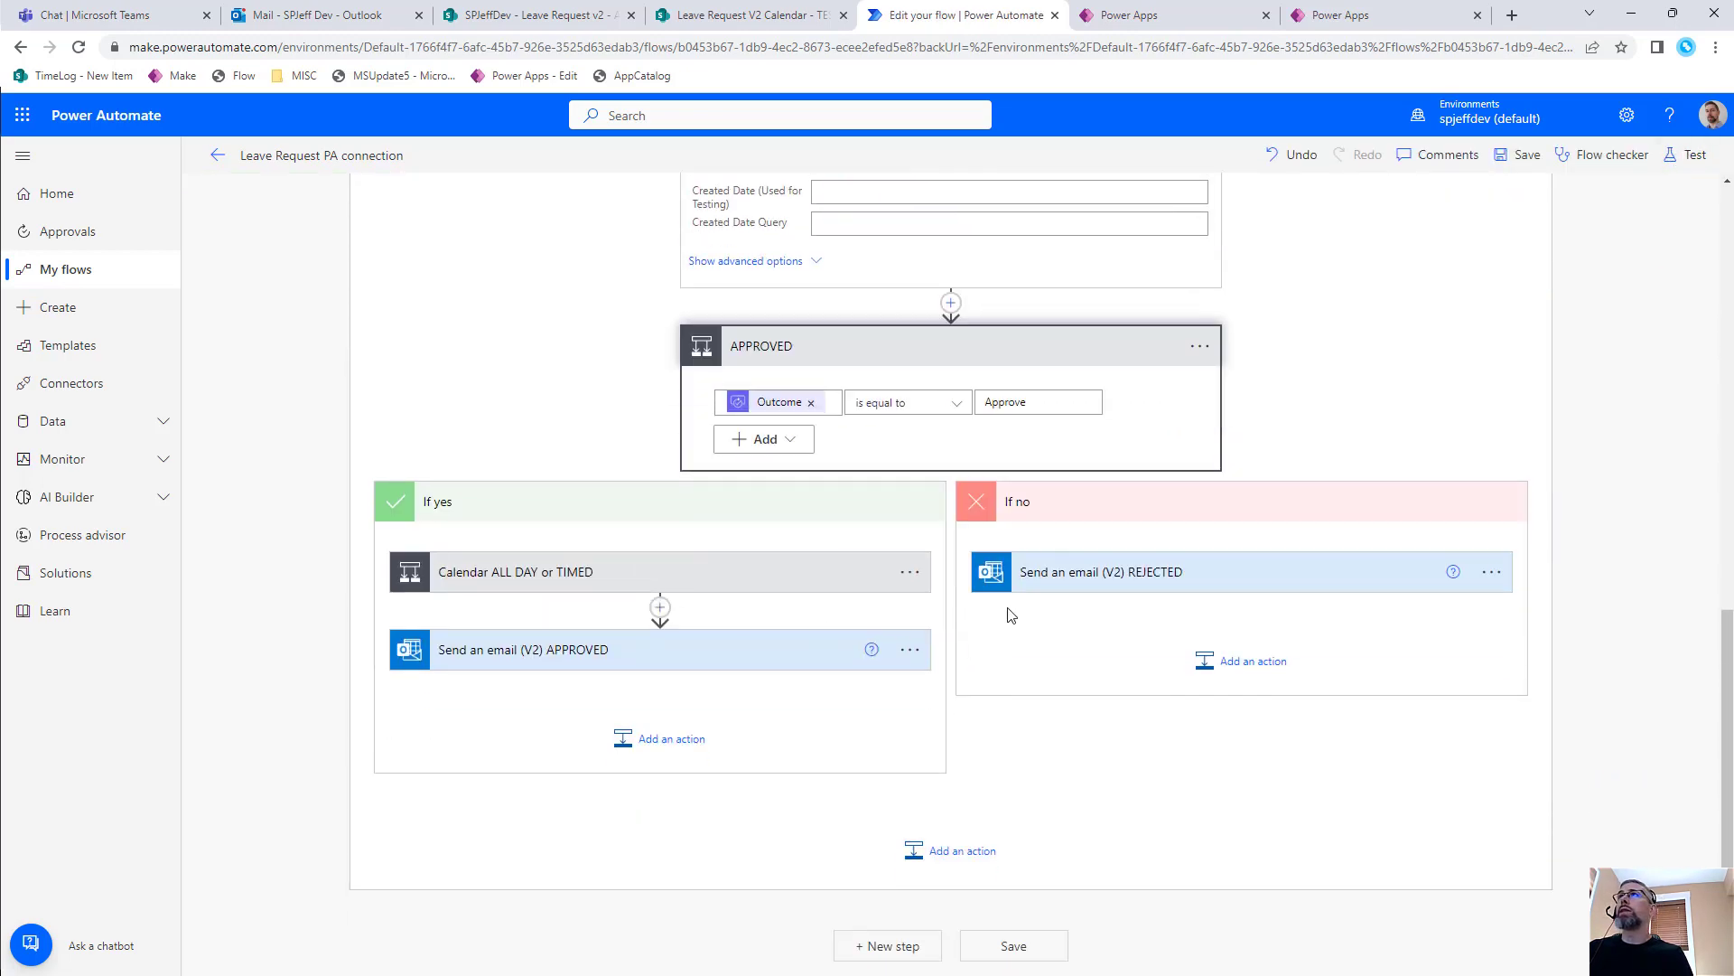
click(582, 576)
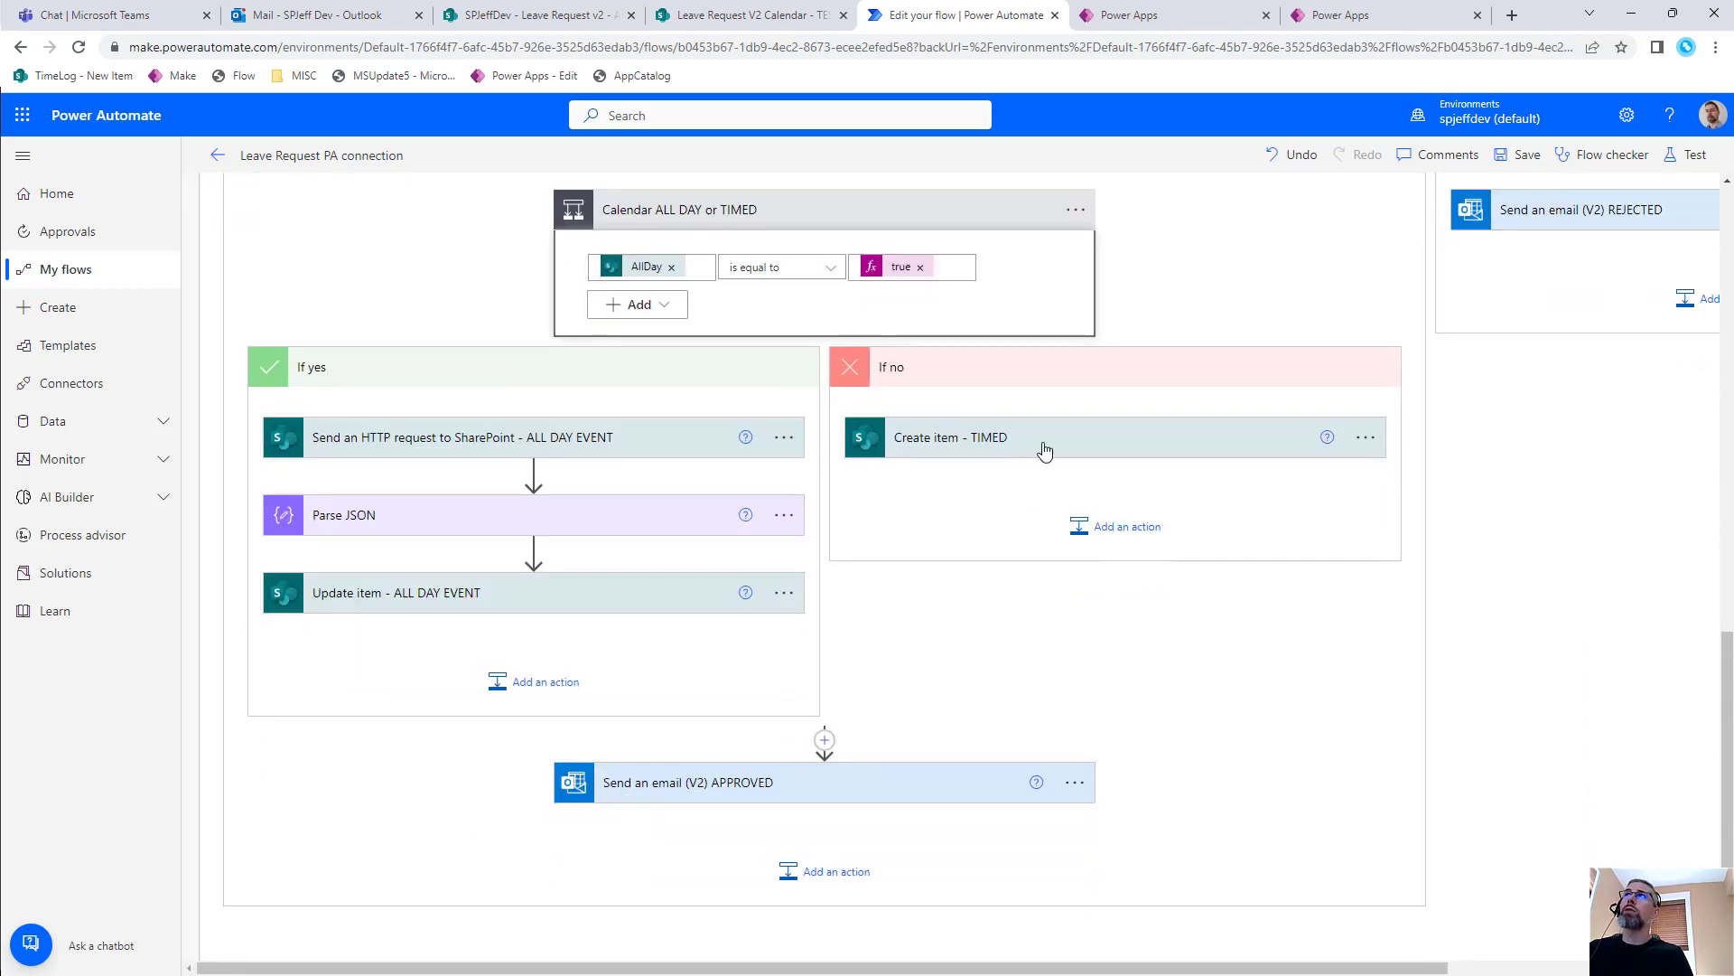
click(1045, 451)
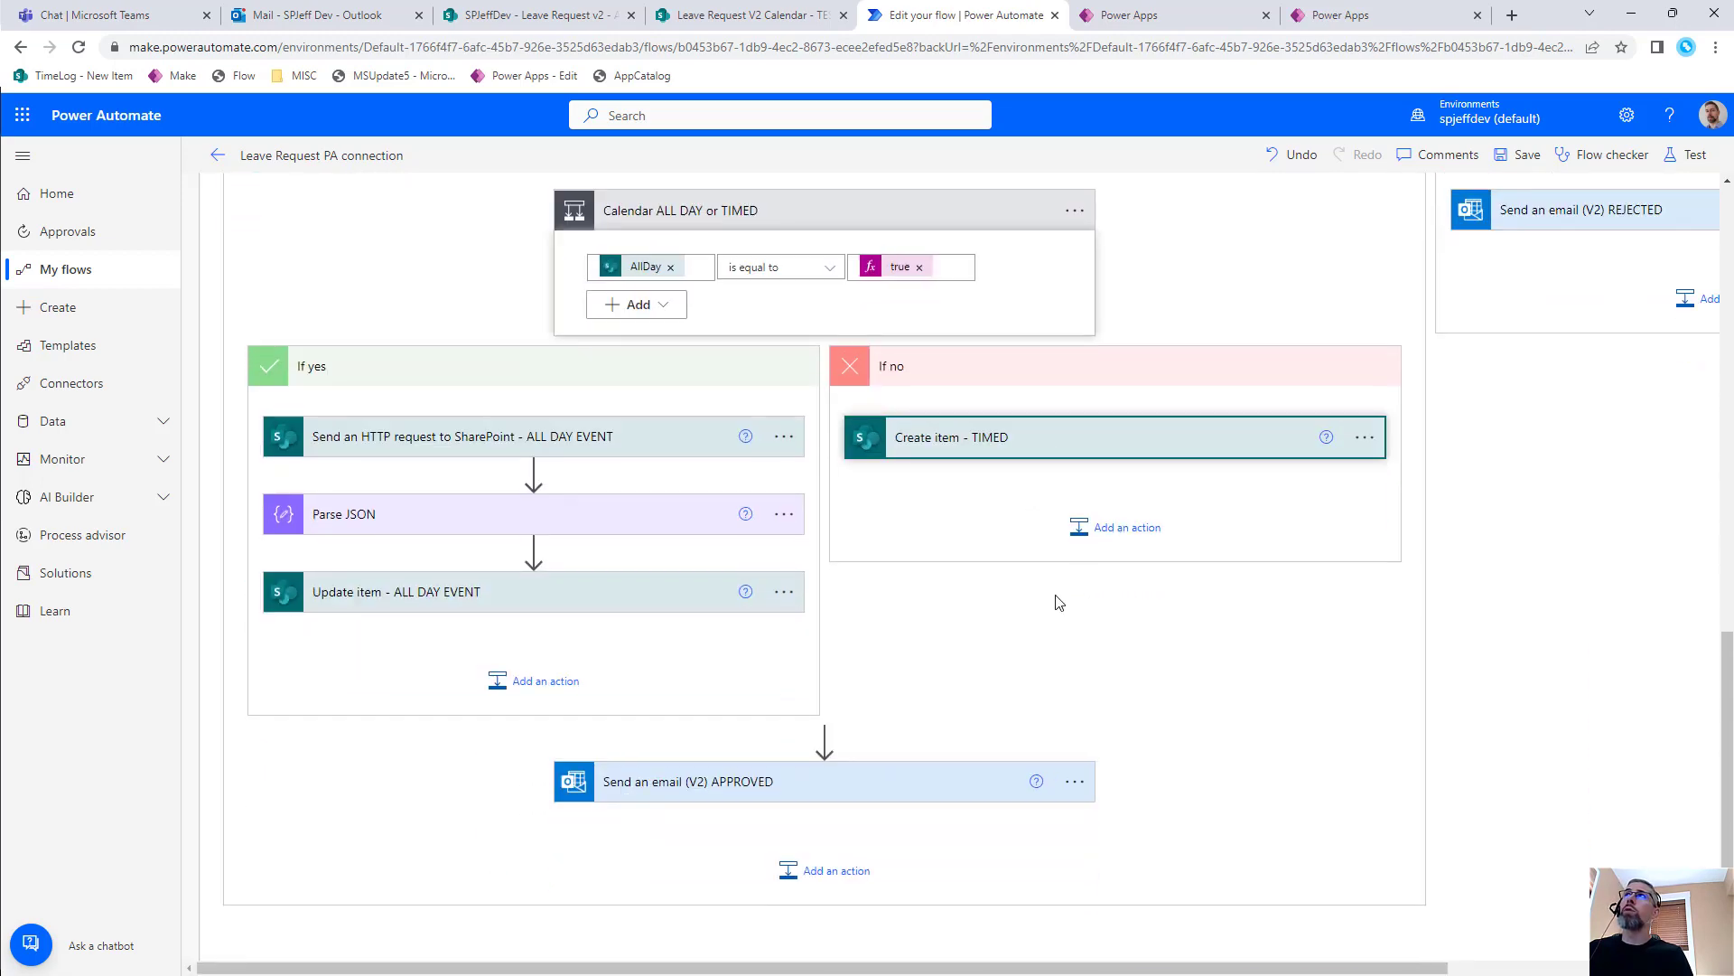
click(623, 601)
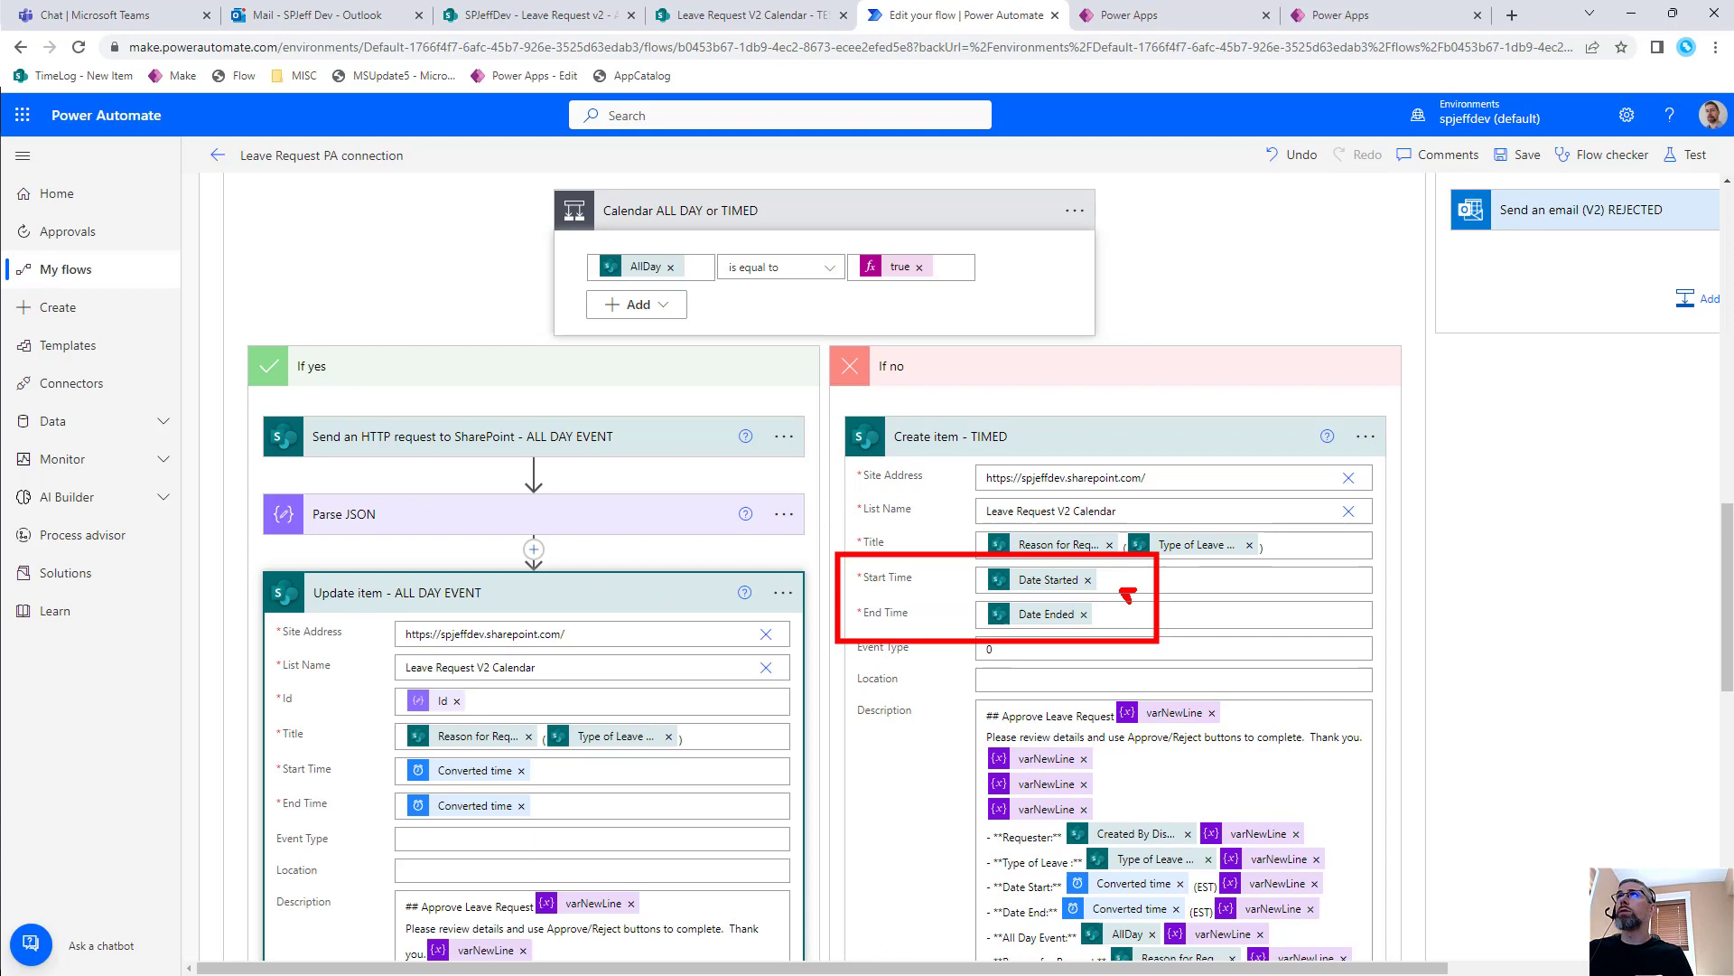
Annotate the TIMED branch as the 'TIMED easy scenario'
drag(1299, 579, 1299, 614)
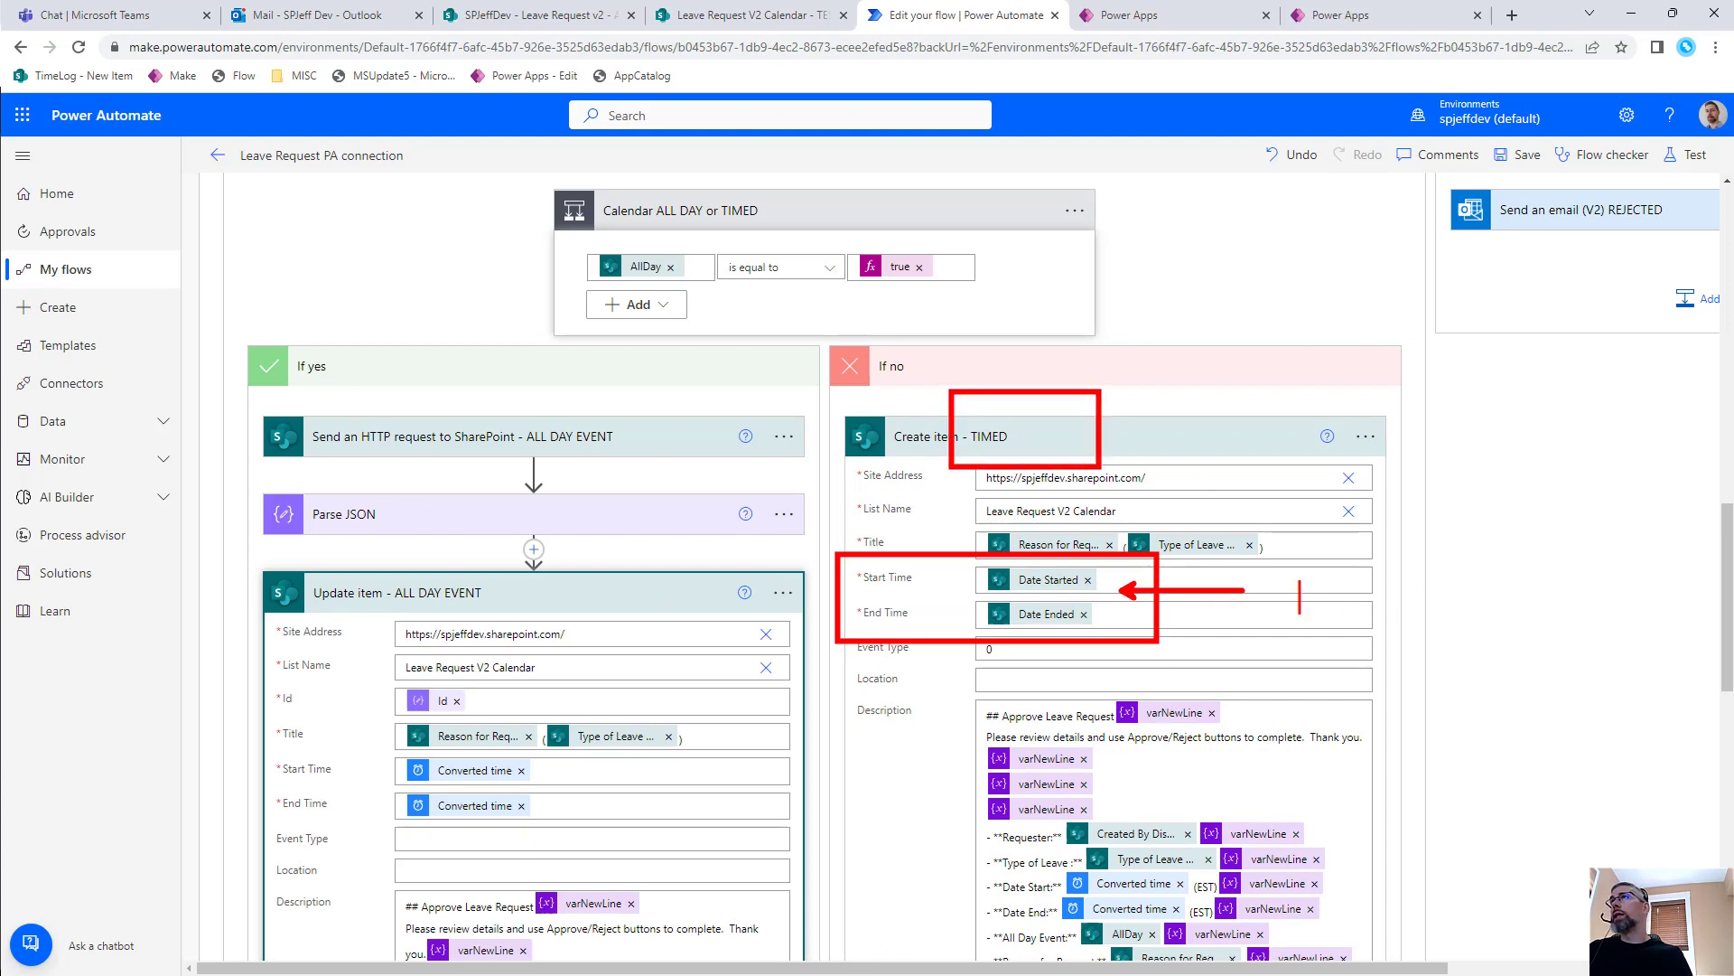
text(TIMED ea)
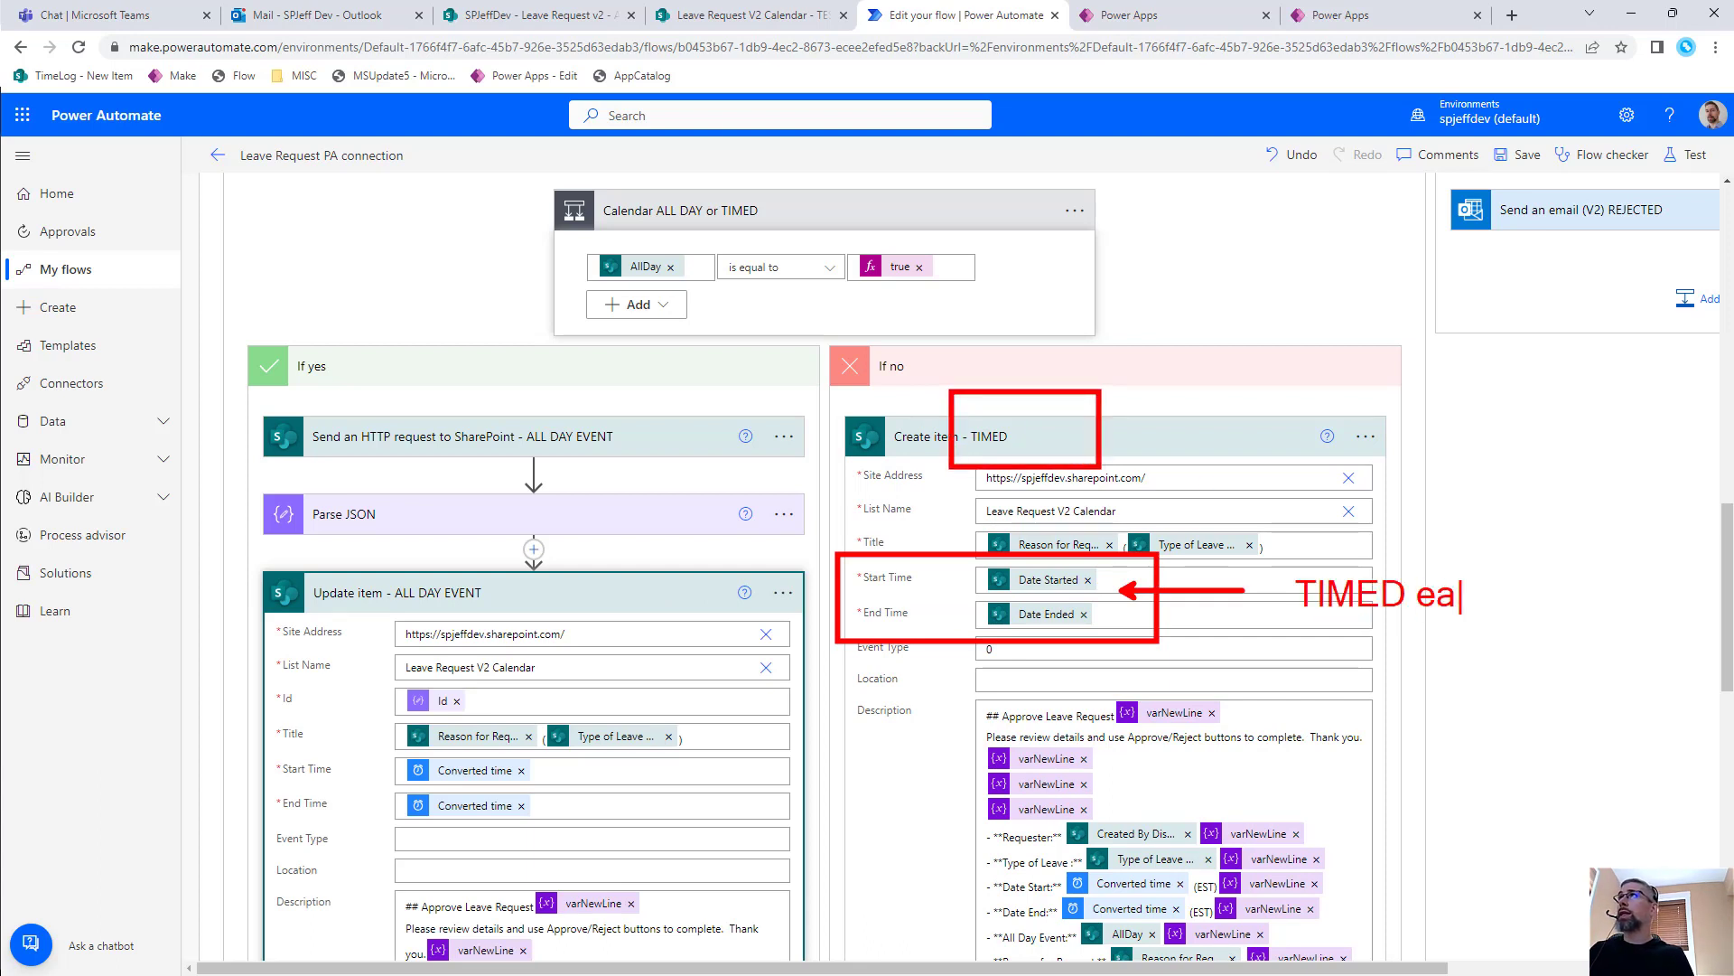
text(sy scenario)
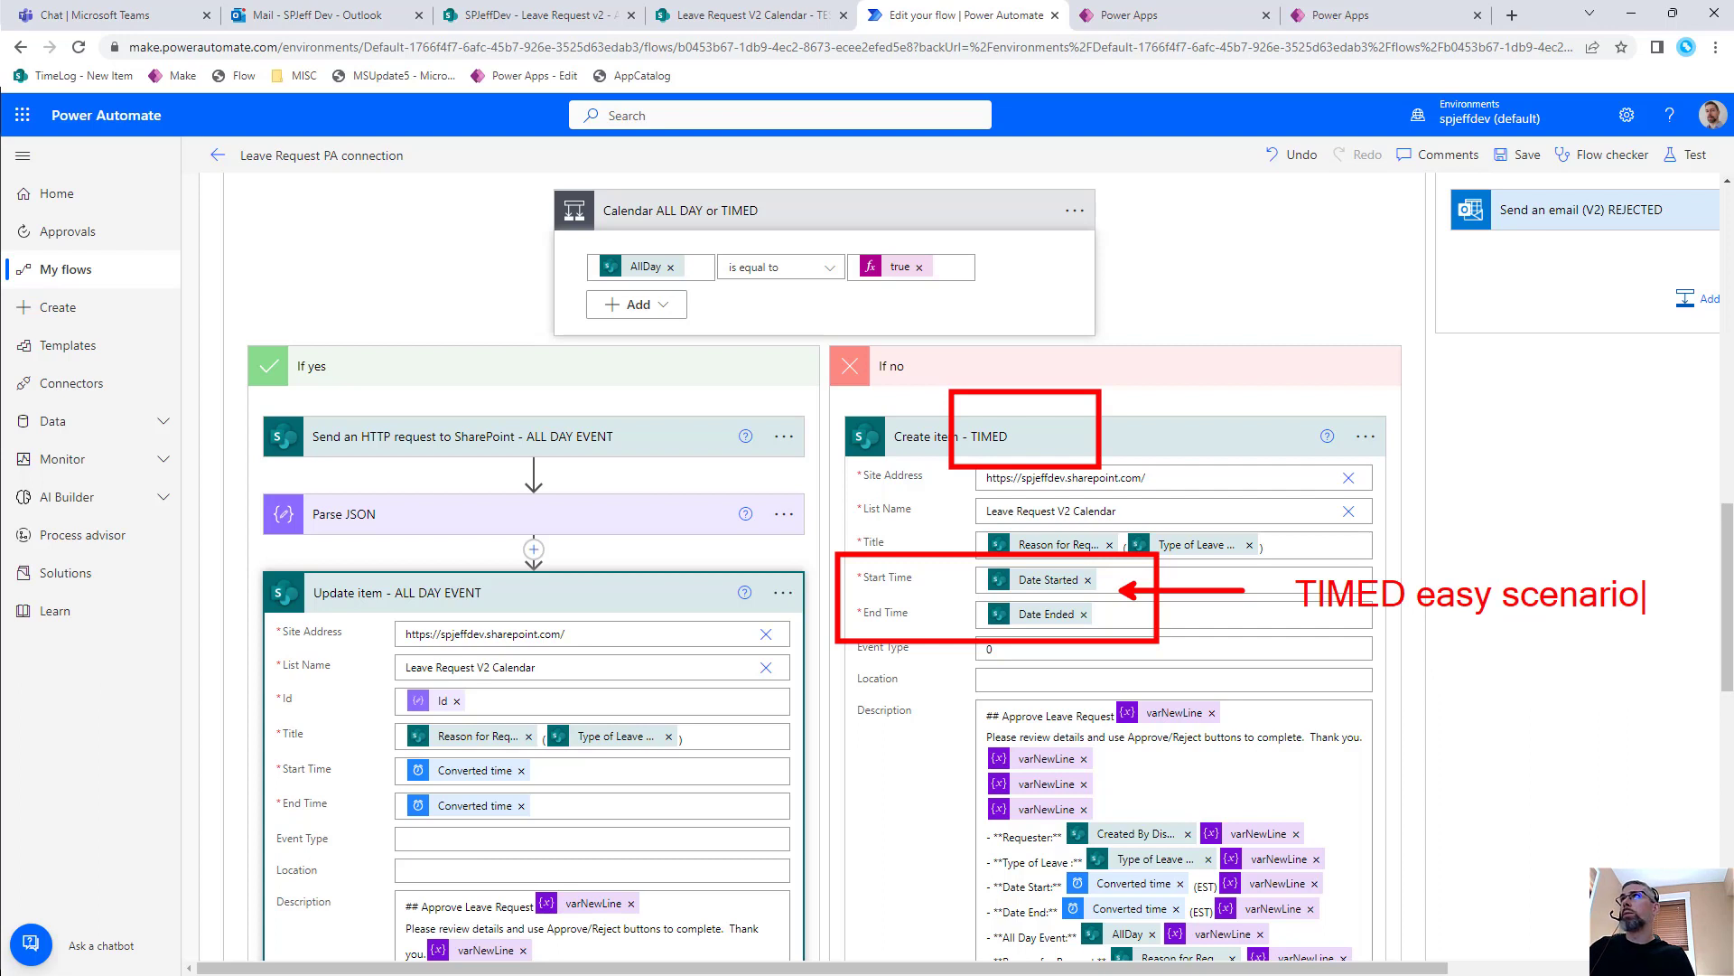
key(Escape)
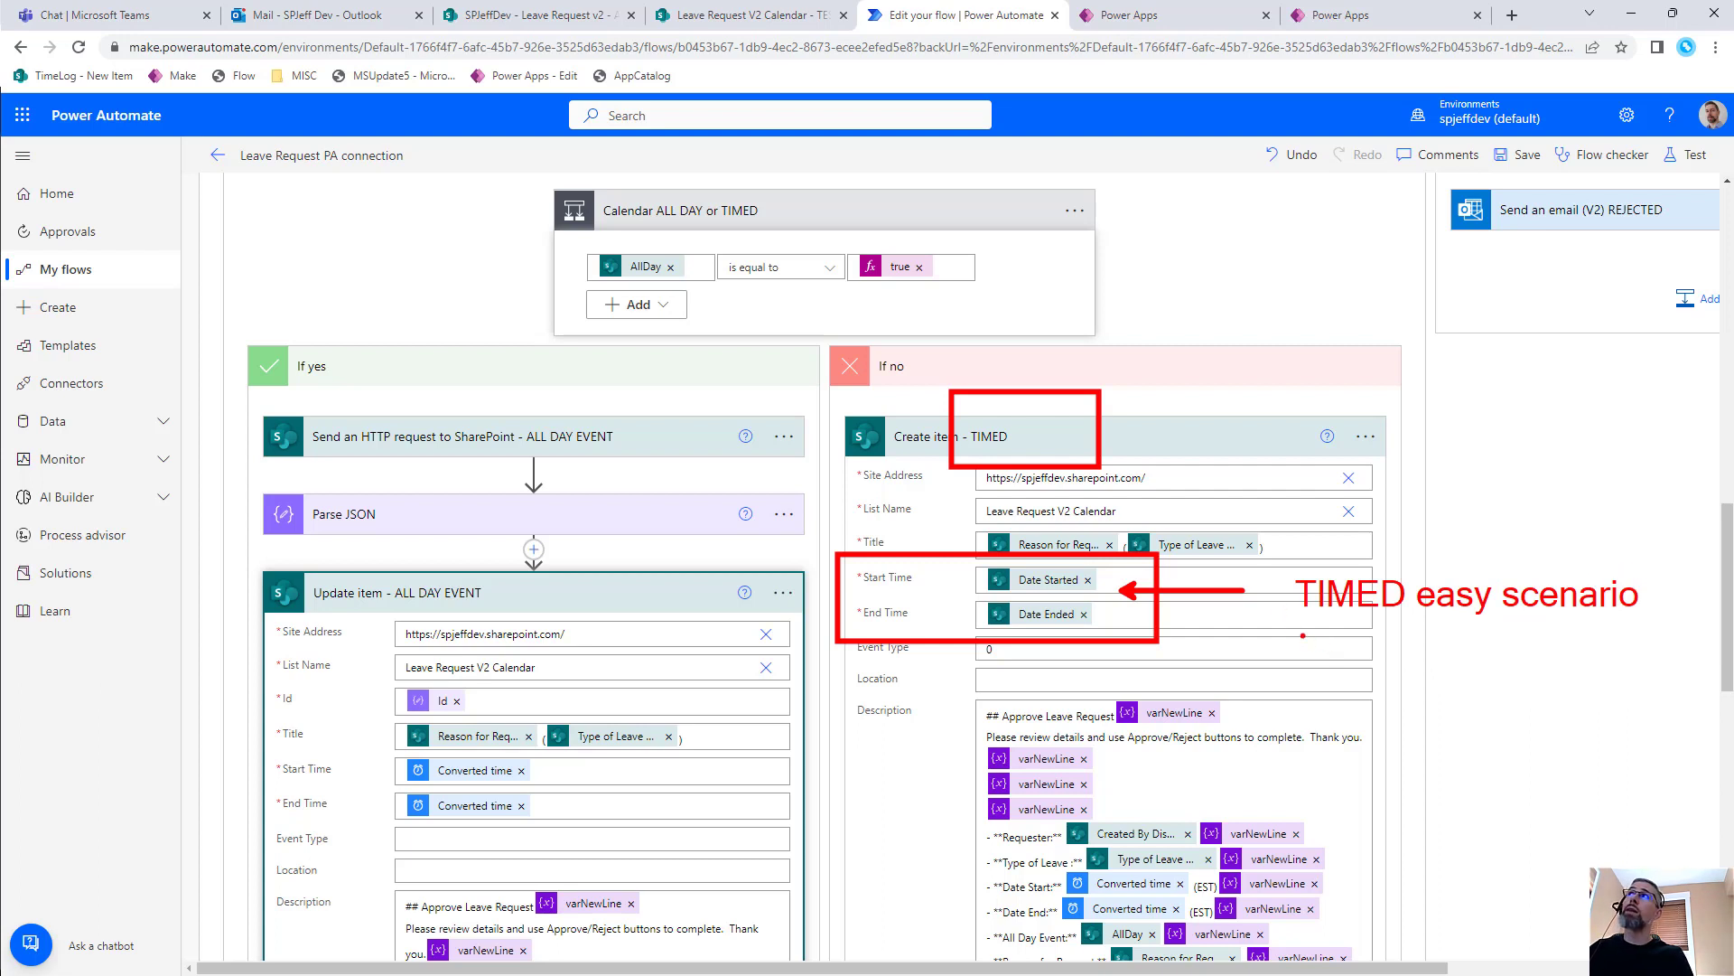
key(Escape)
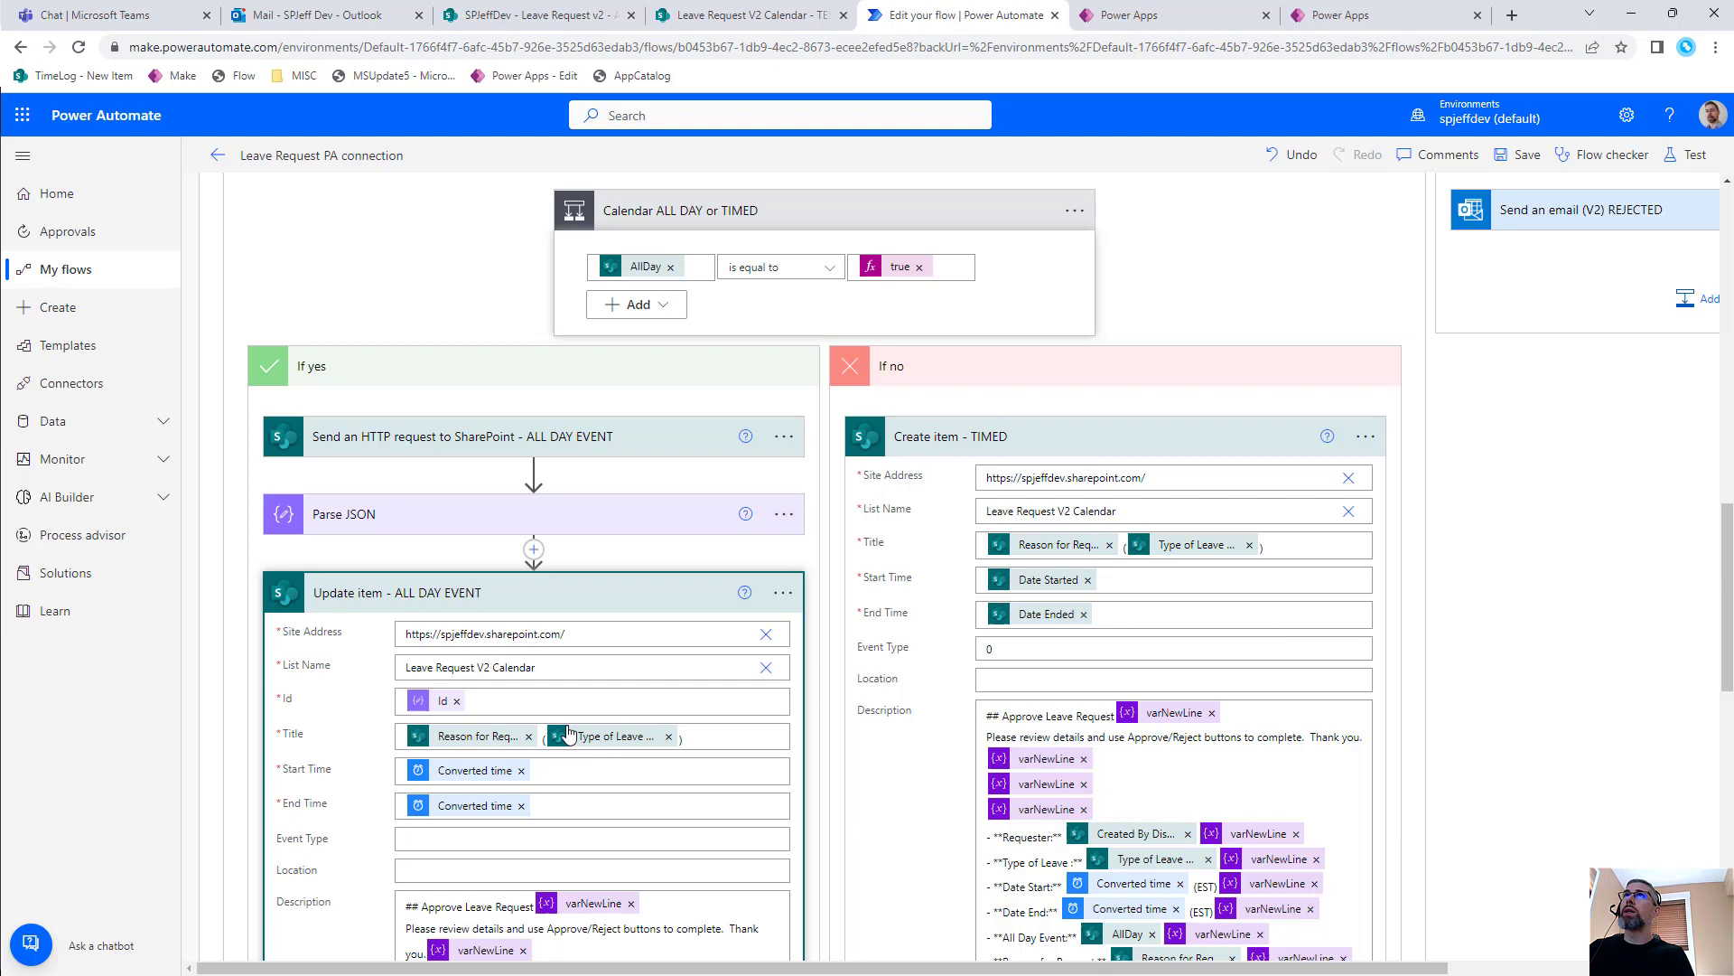
Show the all-day HTTP POST request and highlight the fAllDayEvent line in its body
click(559, 440)
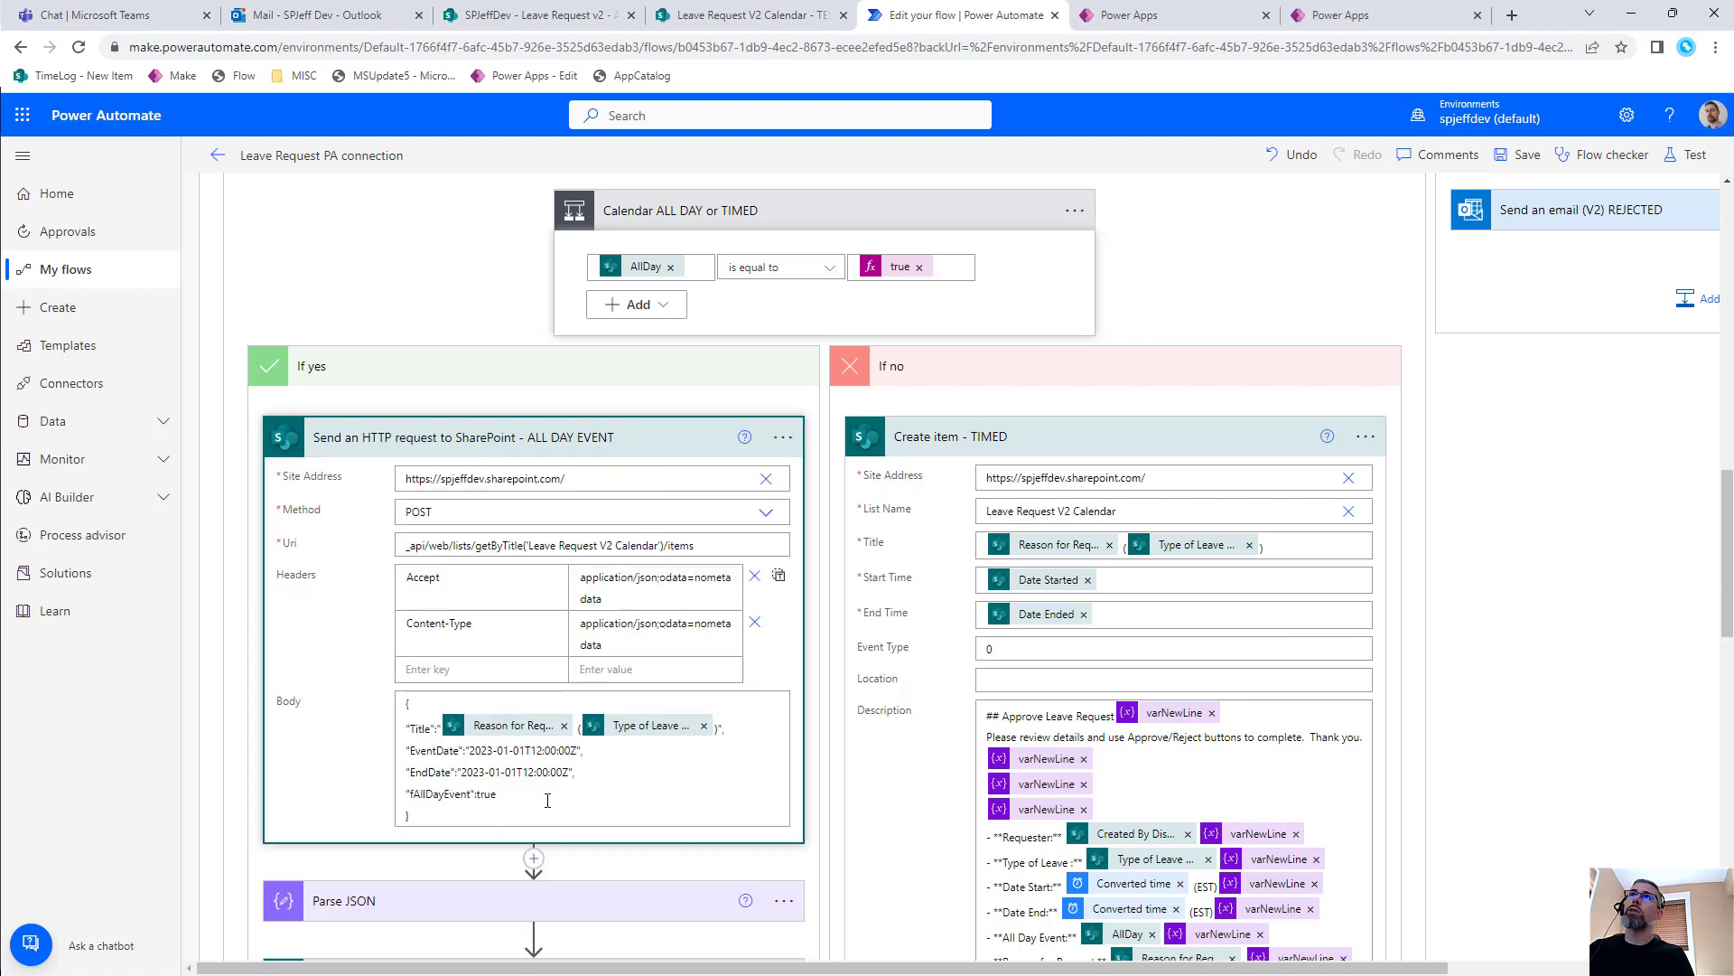
drag(496, 794, 414, 797)
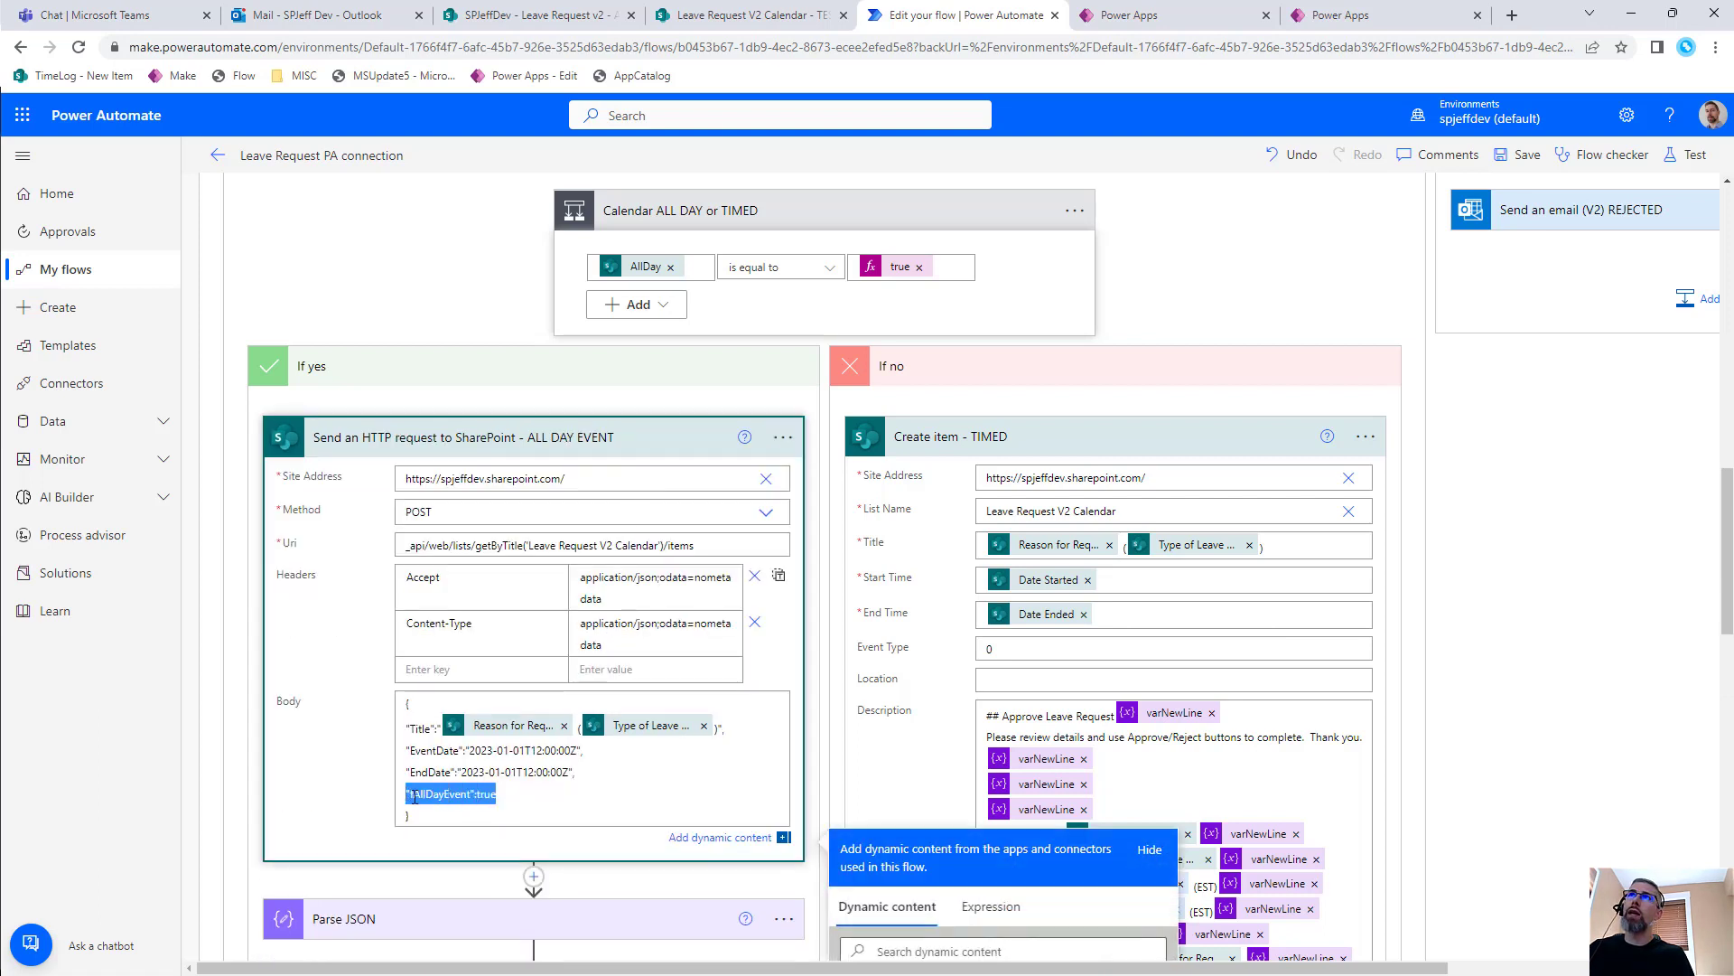
double_click(441, 794)
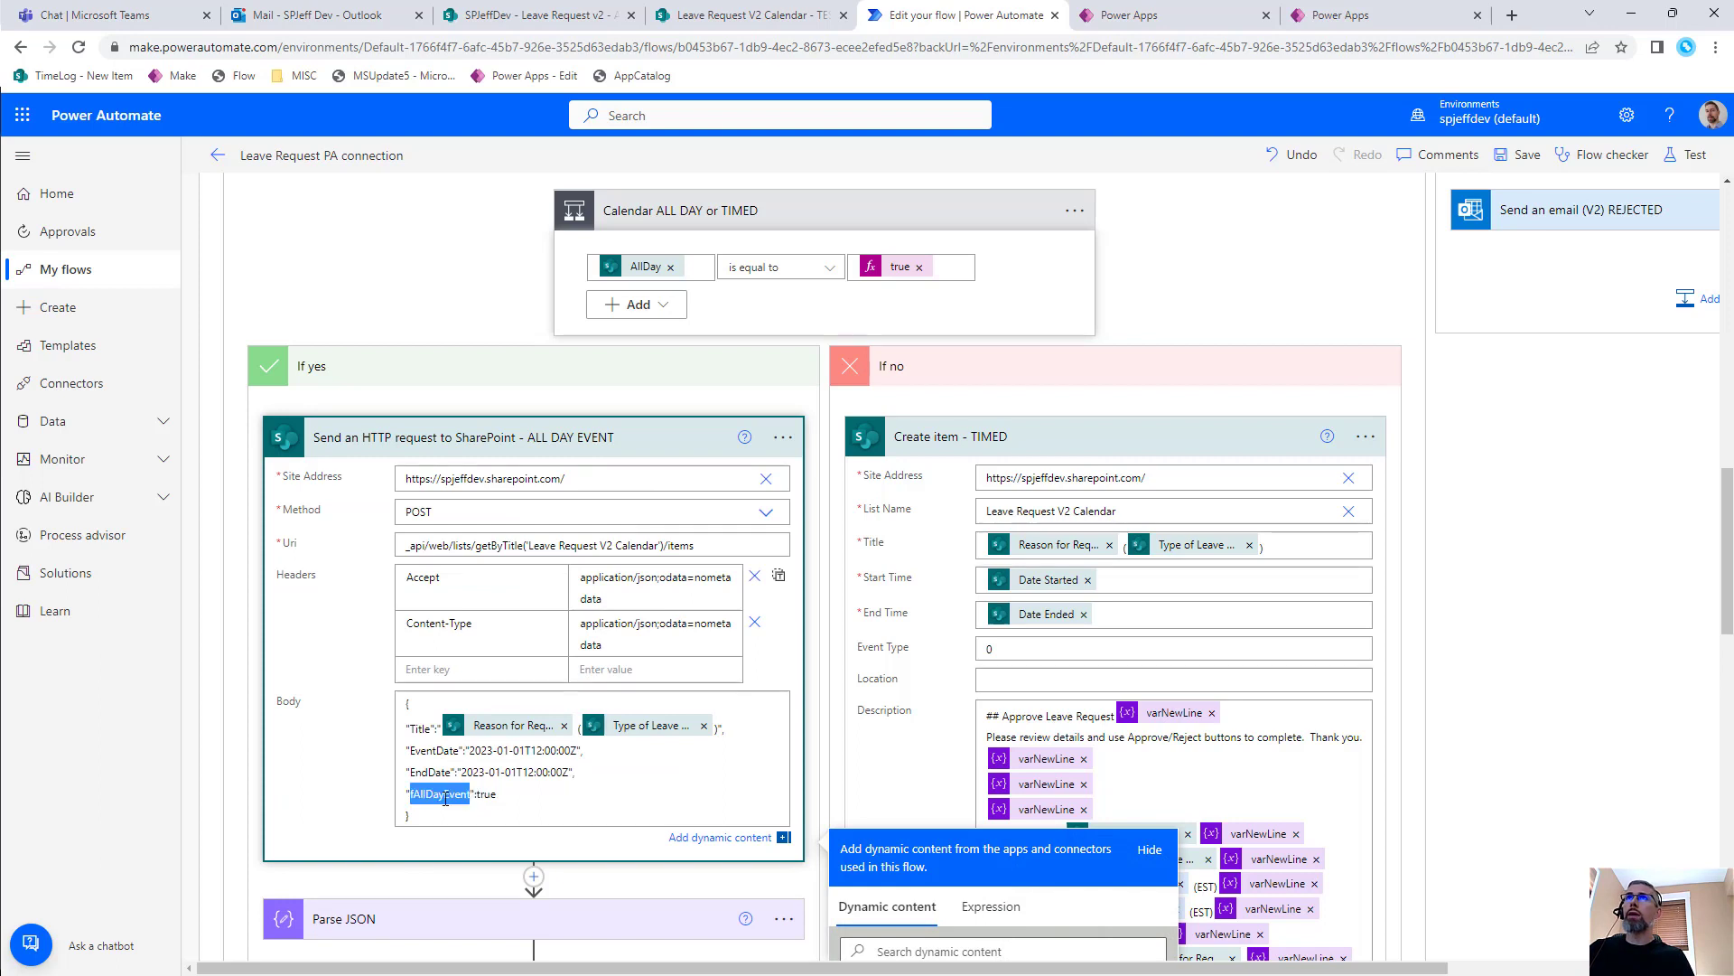
drag(555, 793, 384, 802)
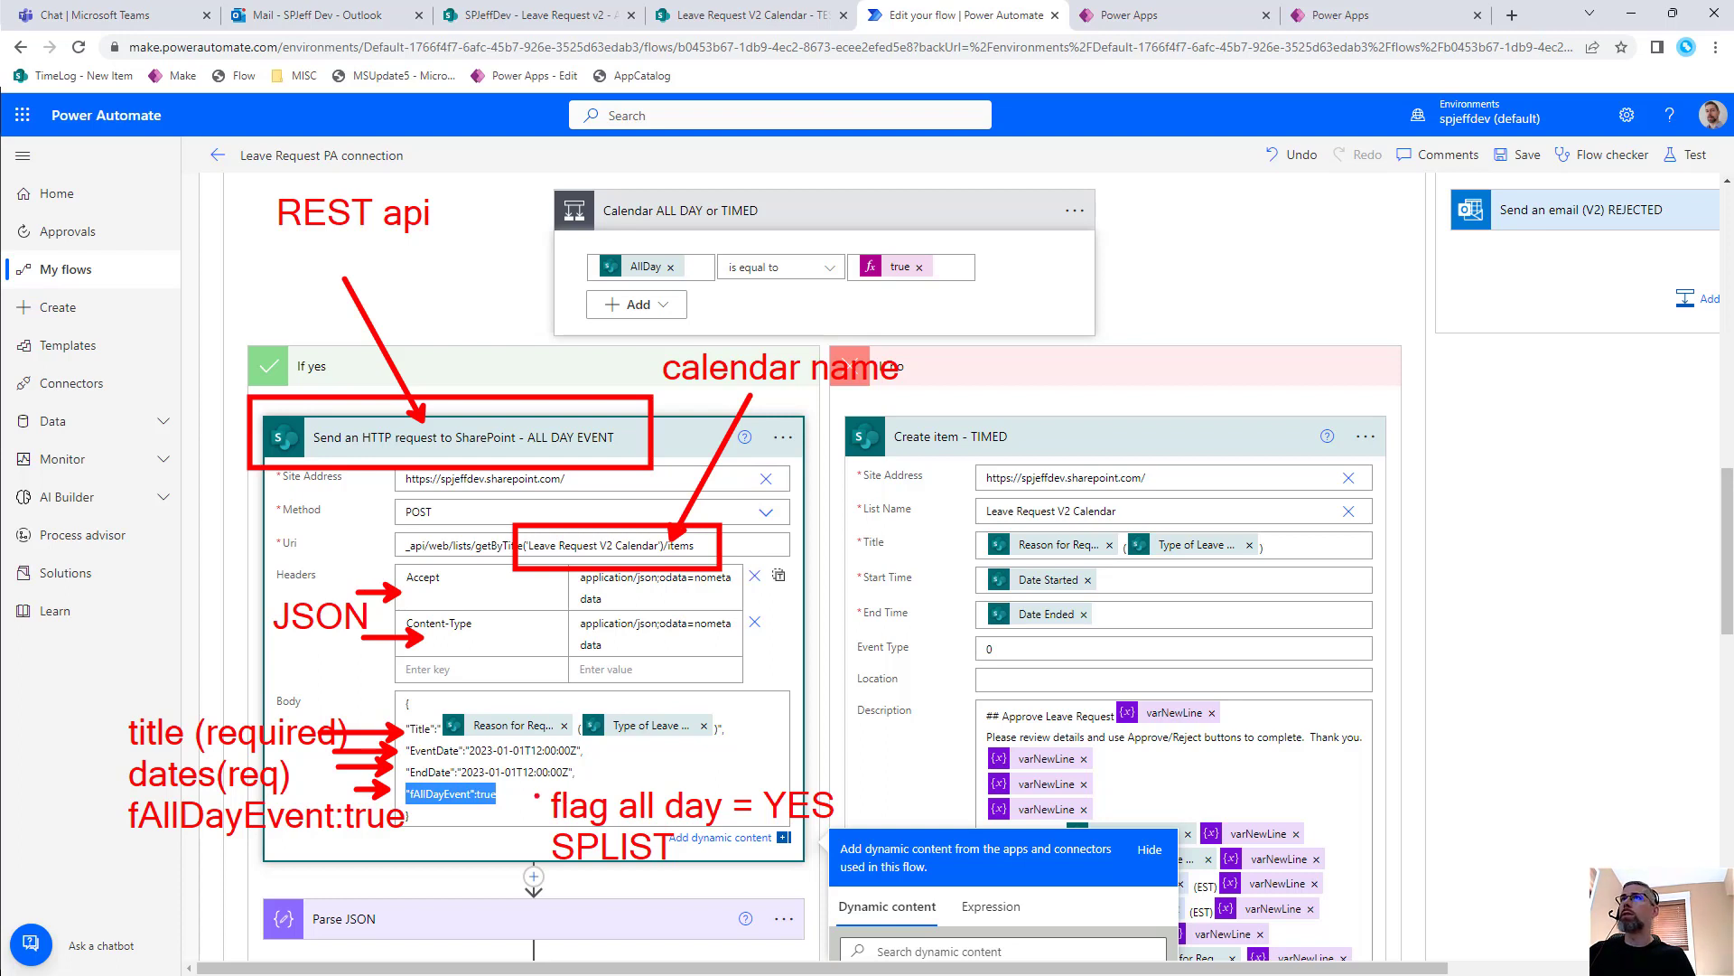
key(Escape)
scroll(508, 785, down, 1)
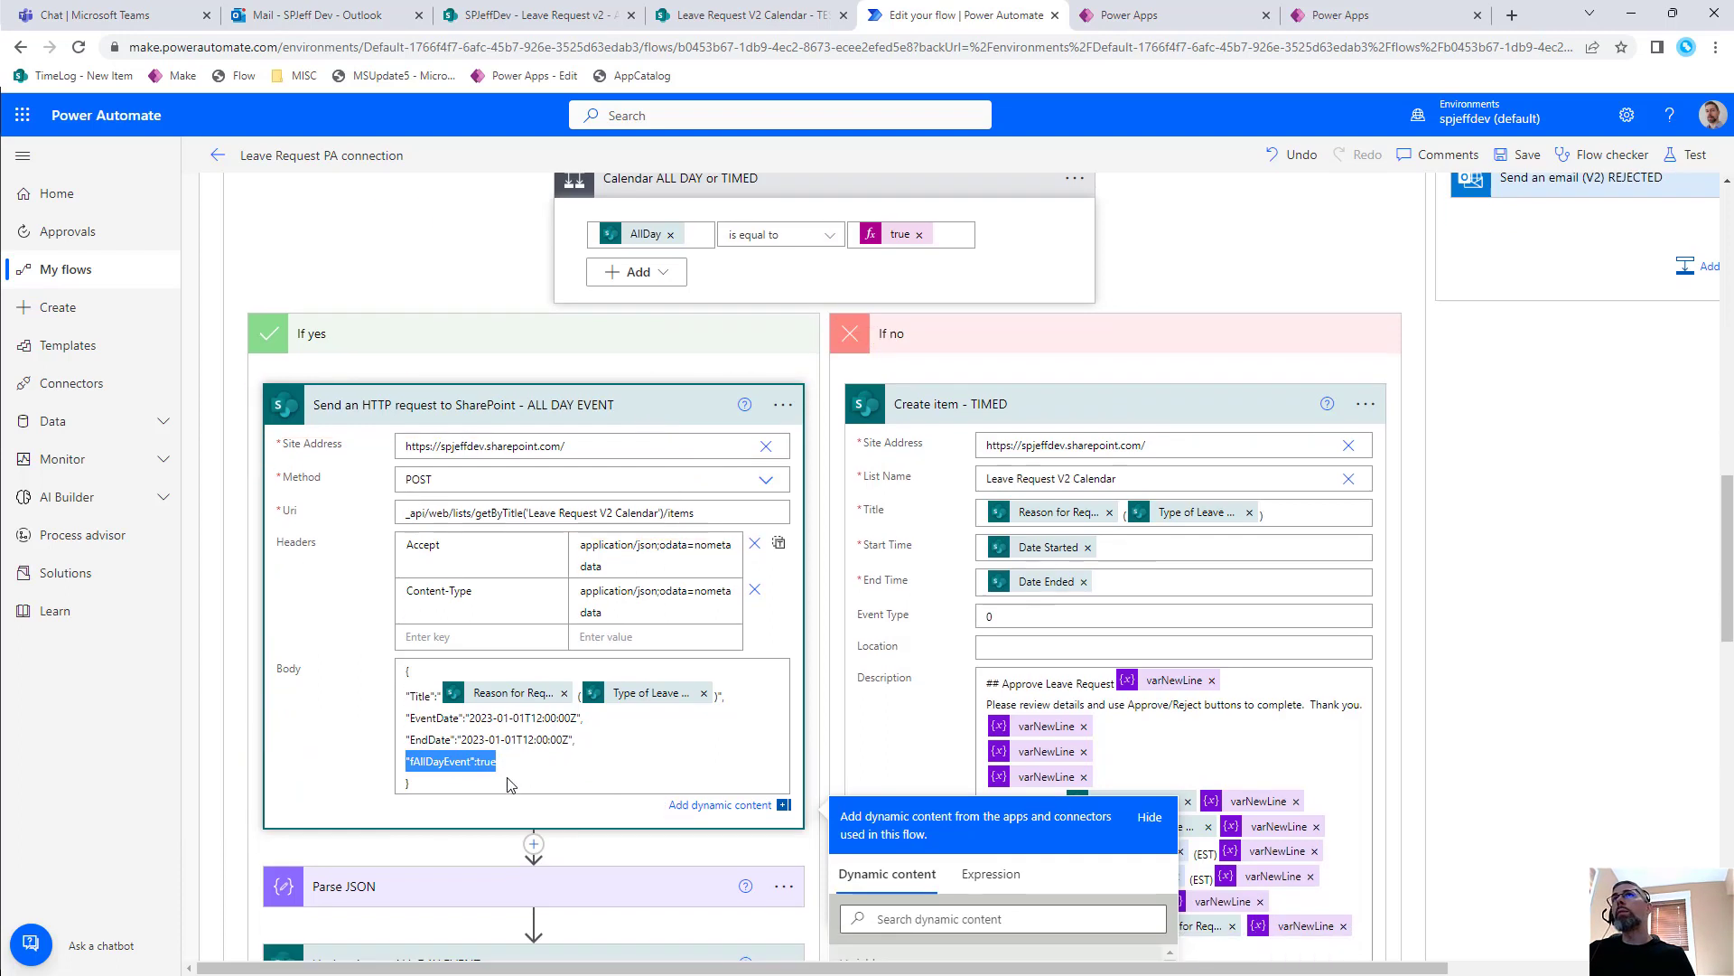
scroll(508, 785, down, 3)
click(440, 637)
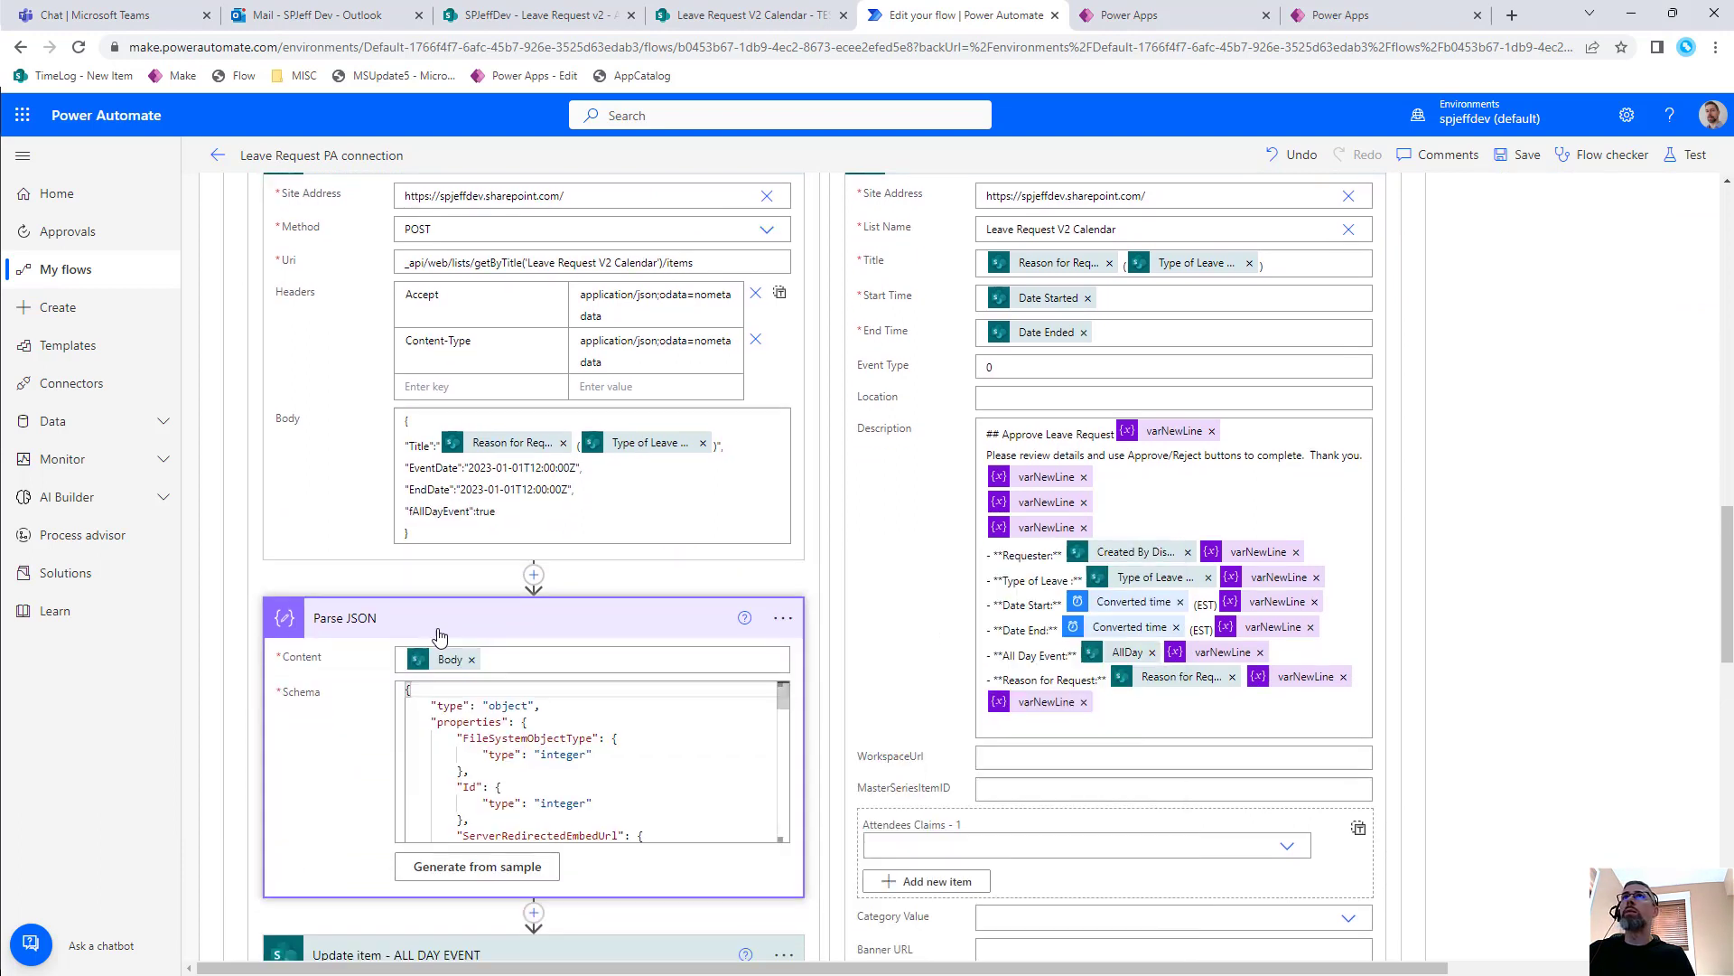
scroll(497, 614, down, 5)
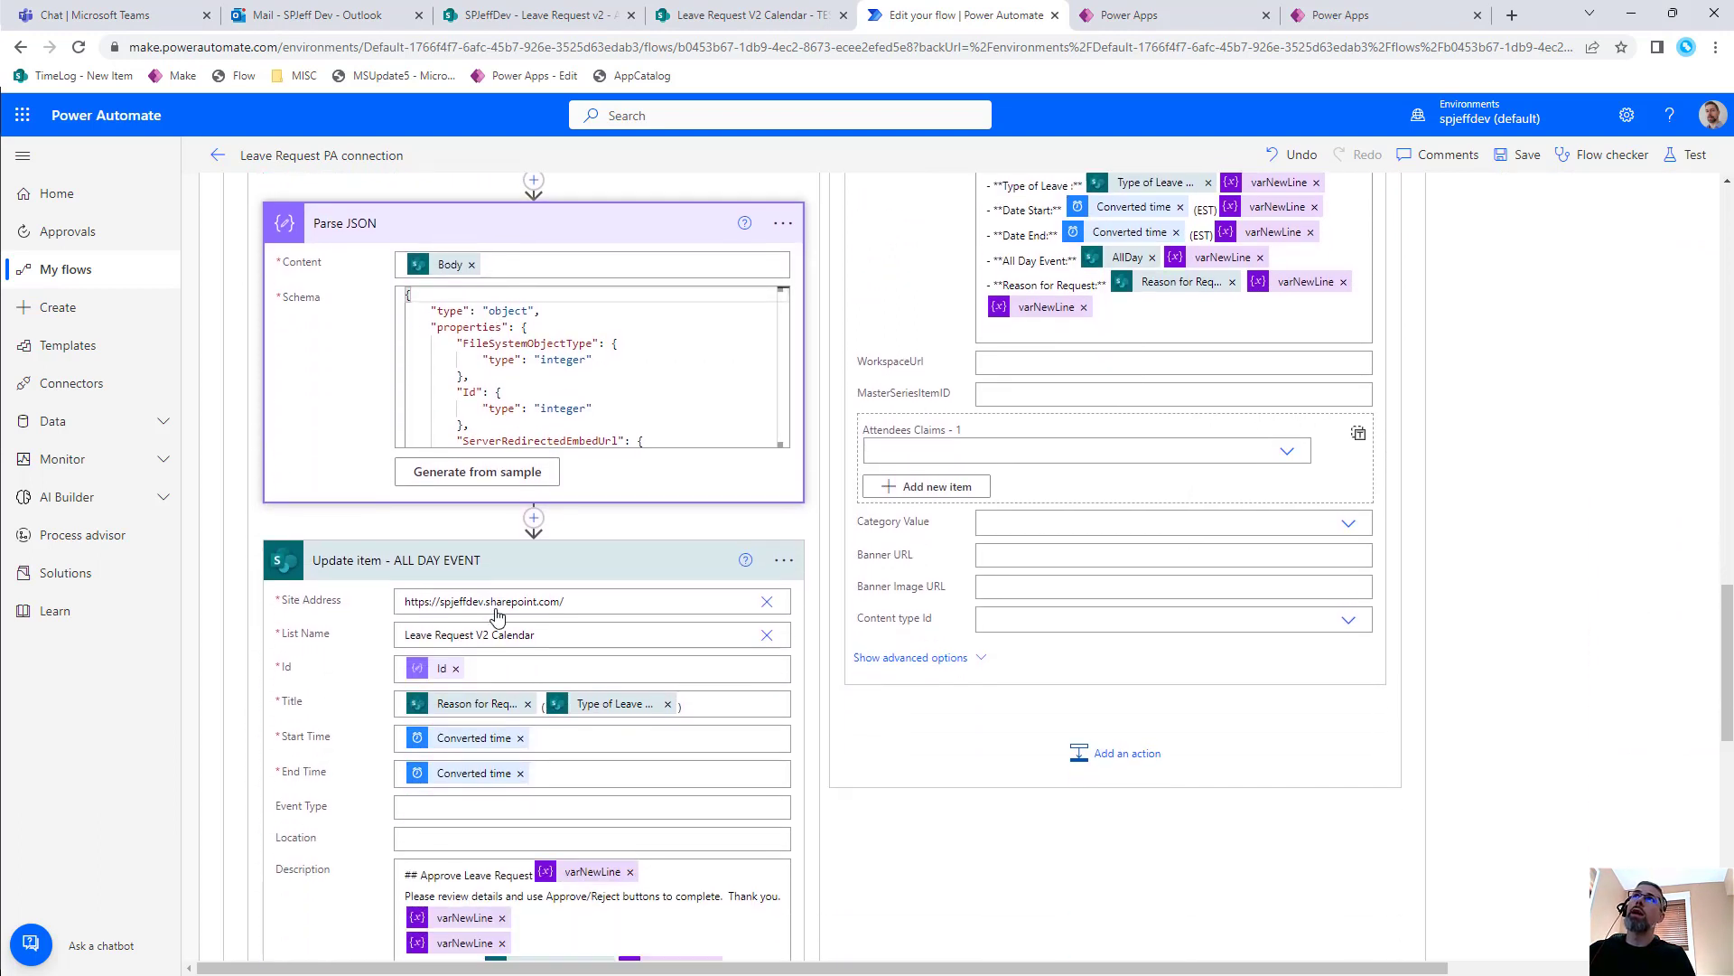
scroll(497, 617, down, 4)
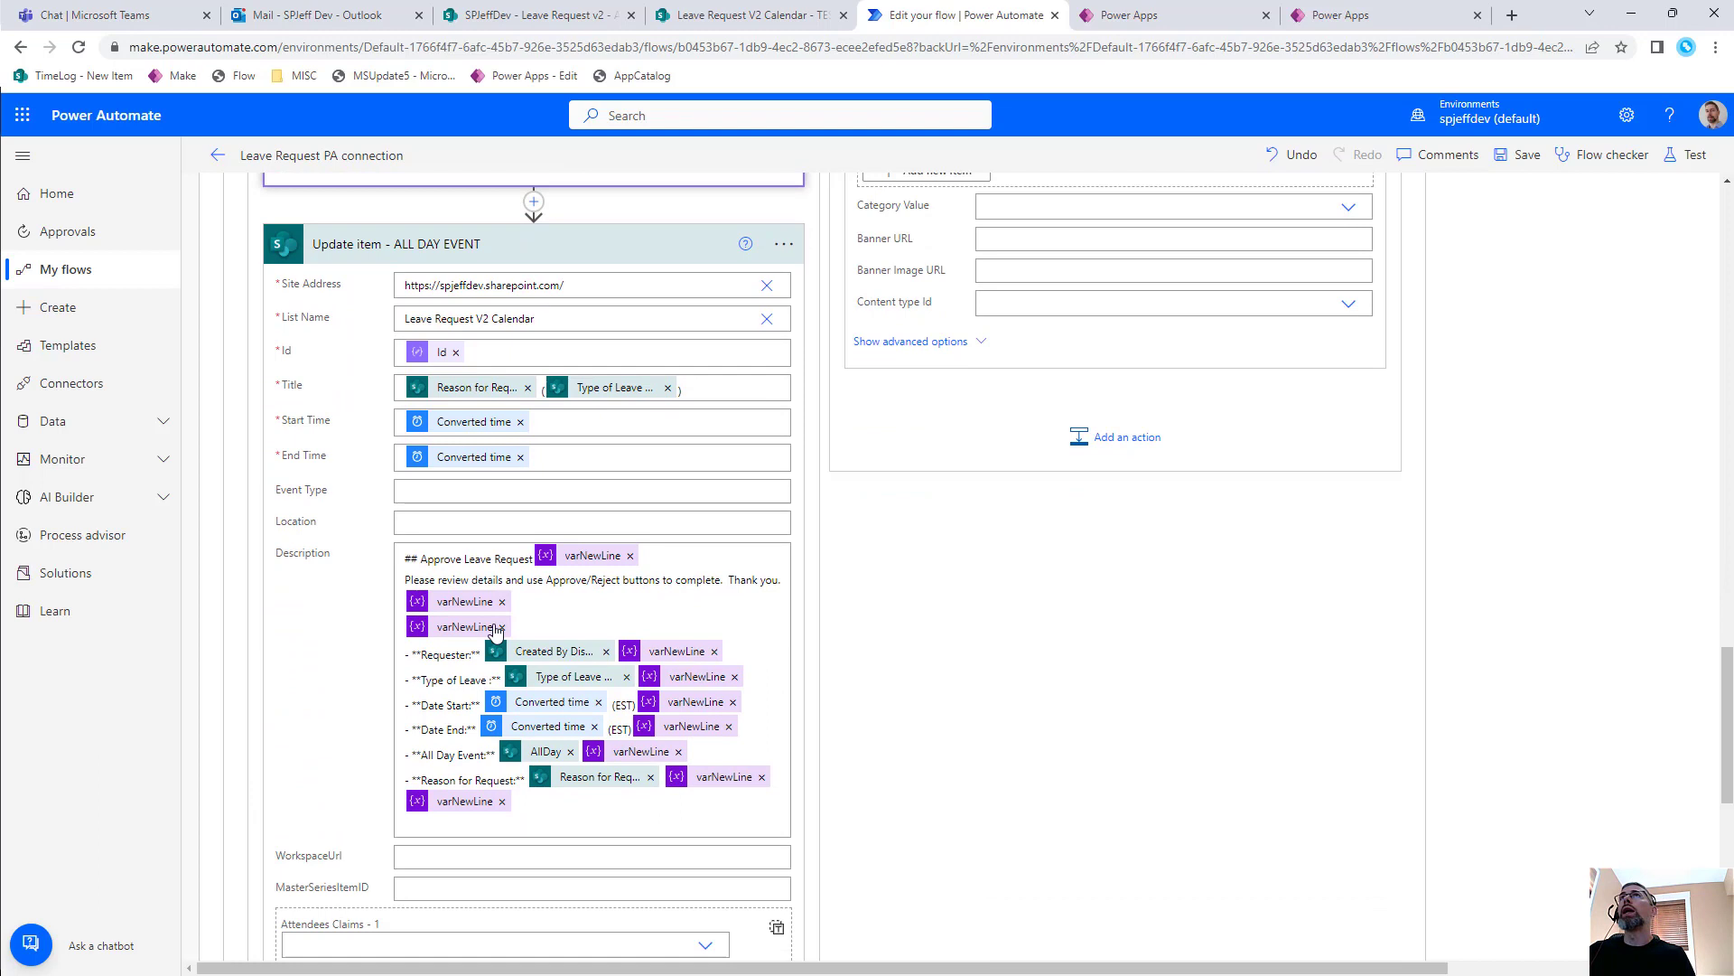
scroll(495, 630, up, 1)
scroll(496, 631, down, 1)
drag(260, 214, 538, 264)
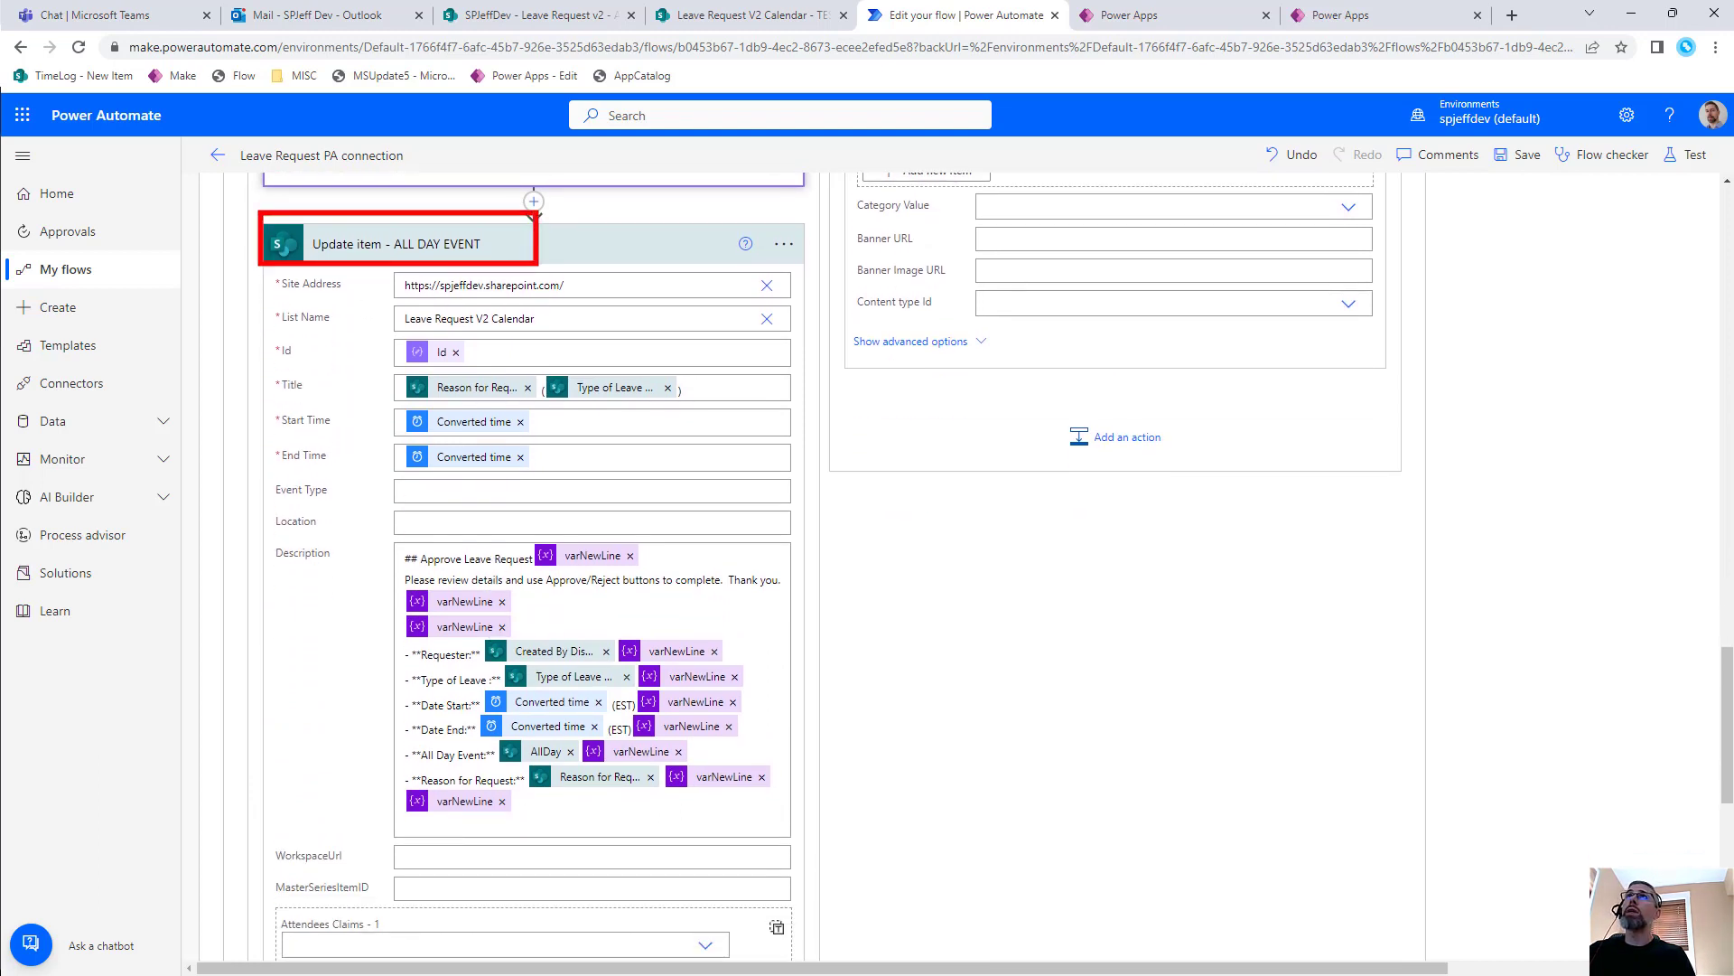
mouse_move(257, 532)
mouse_down()
mouse_move(542, 588)
mouse_move(799, 792)
mouse_move(816, 833)
mouse_up()
drag(813, 704, 883, 697)
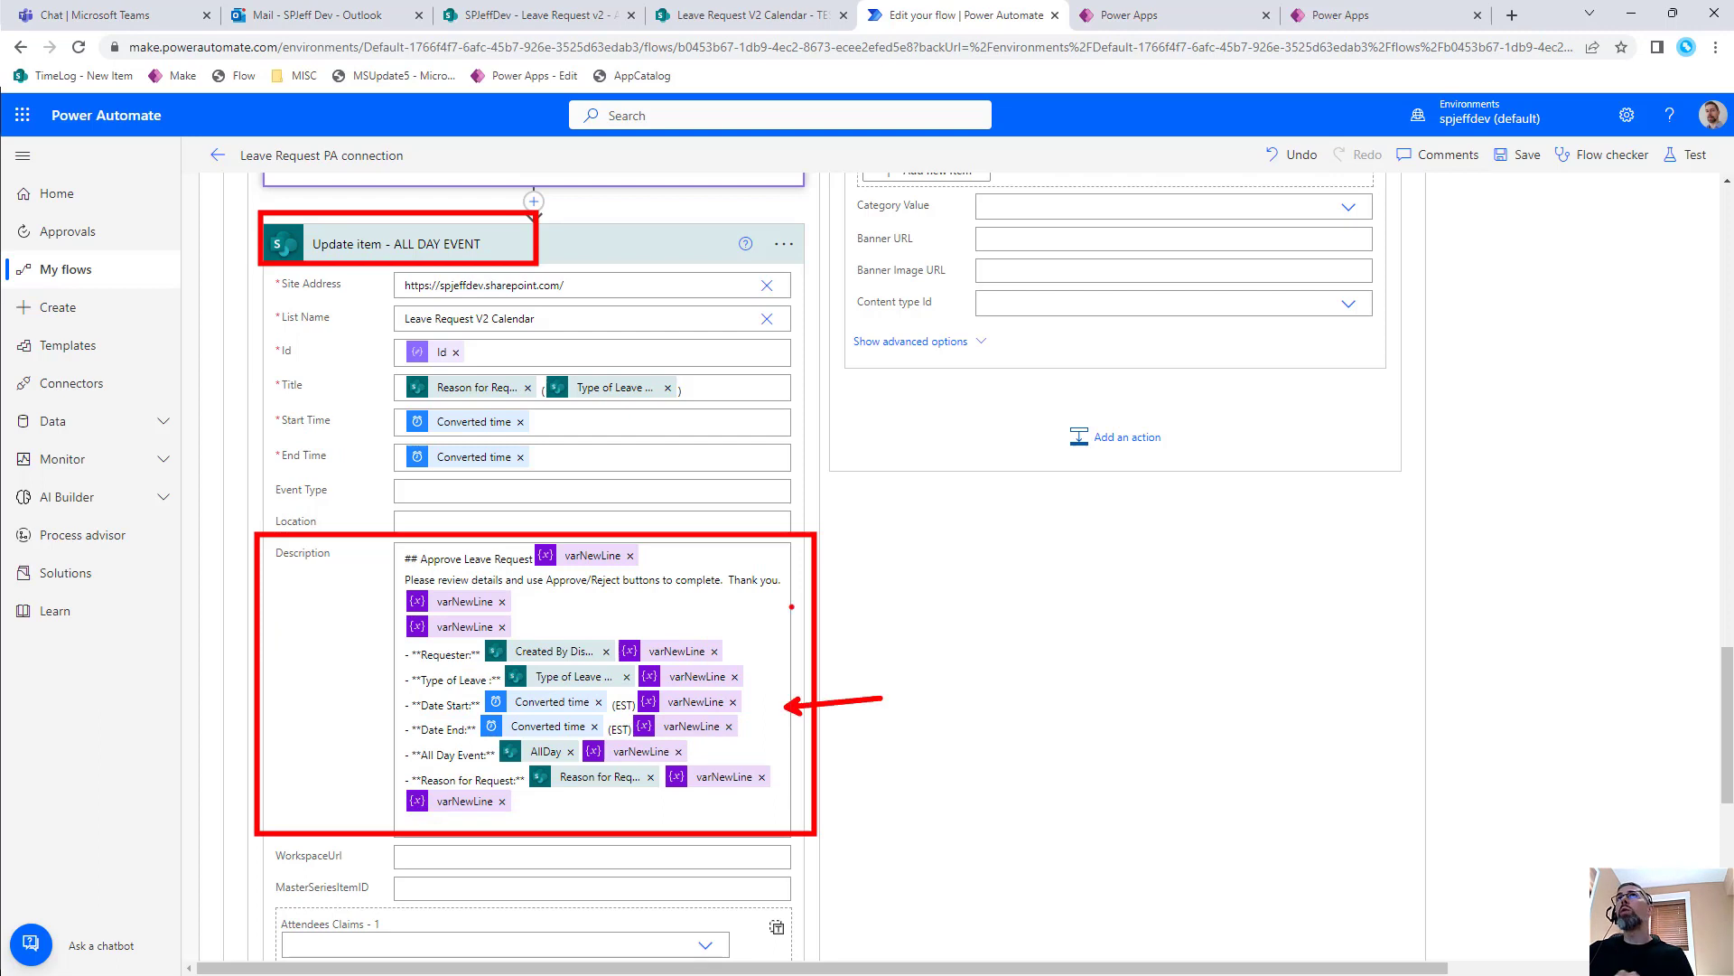
text(2n)
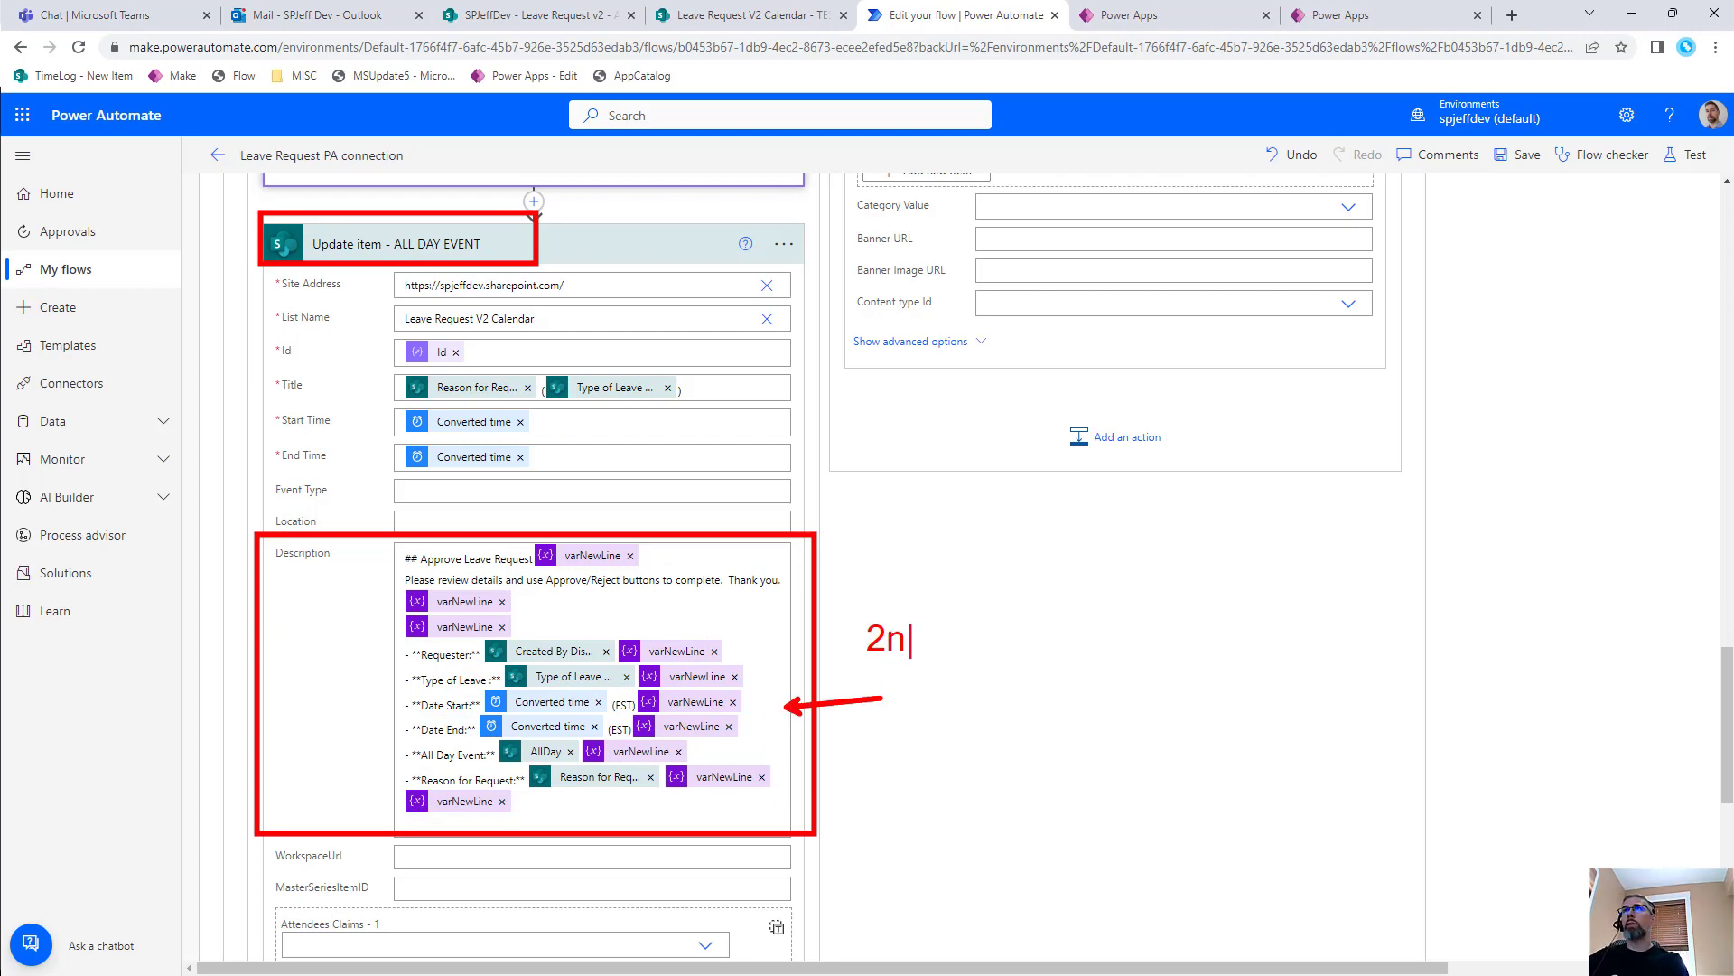
text(d step update)
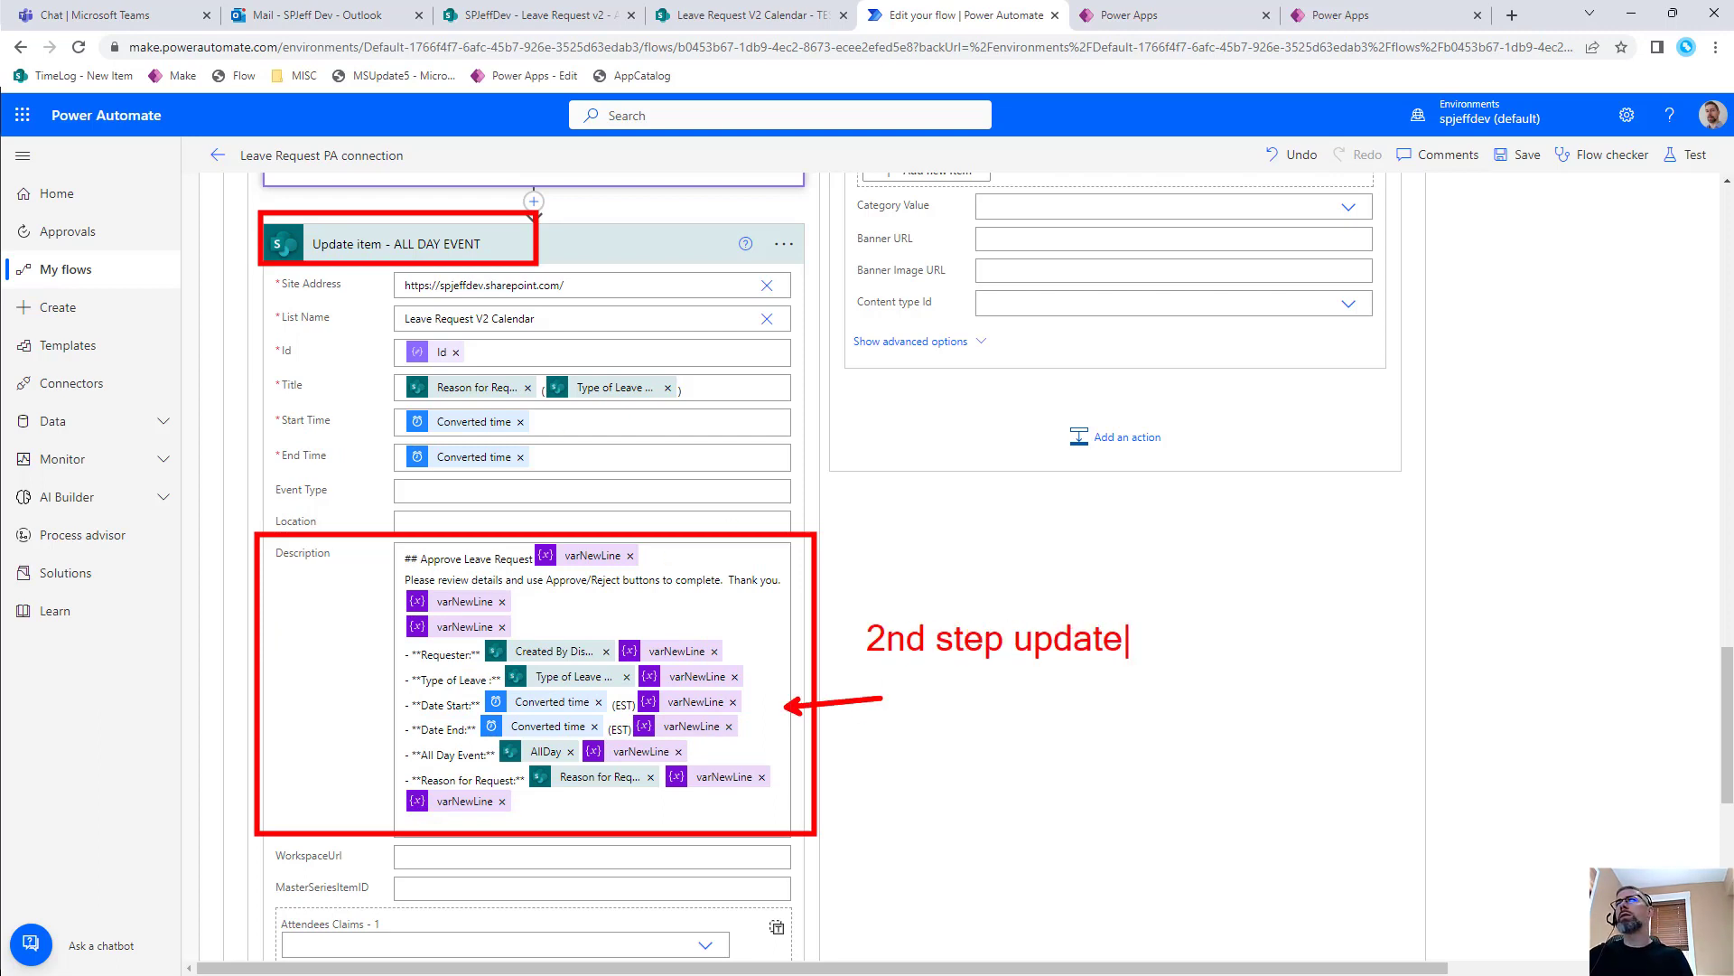
text( description)
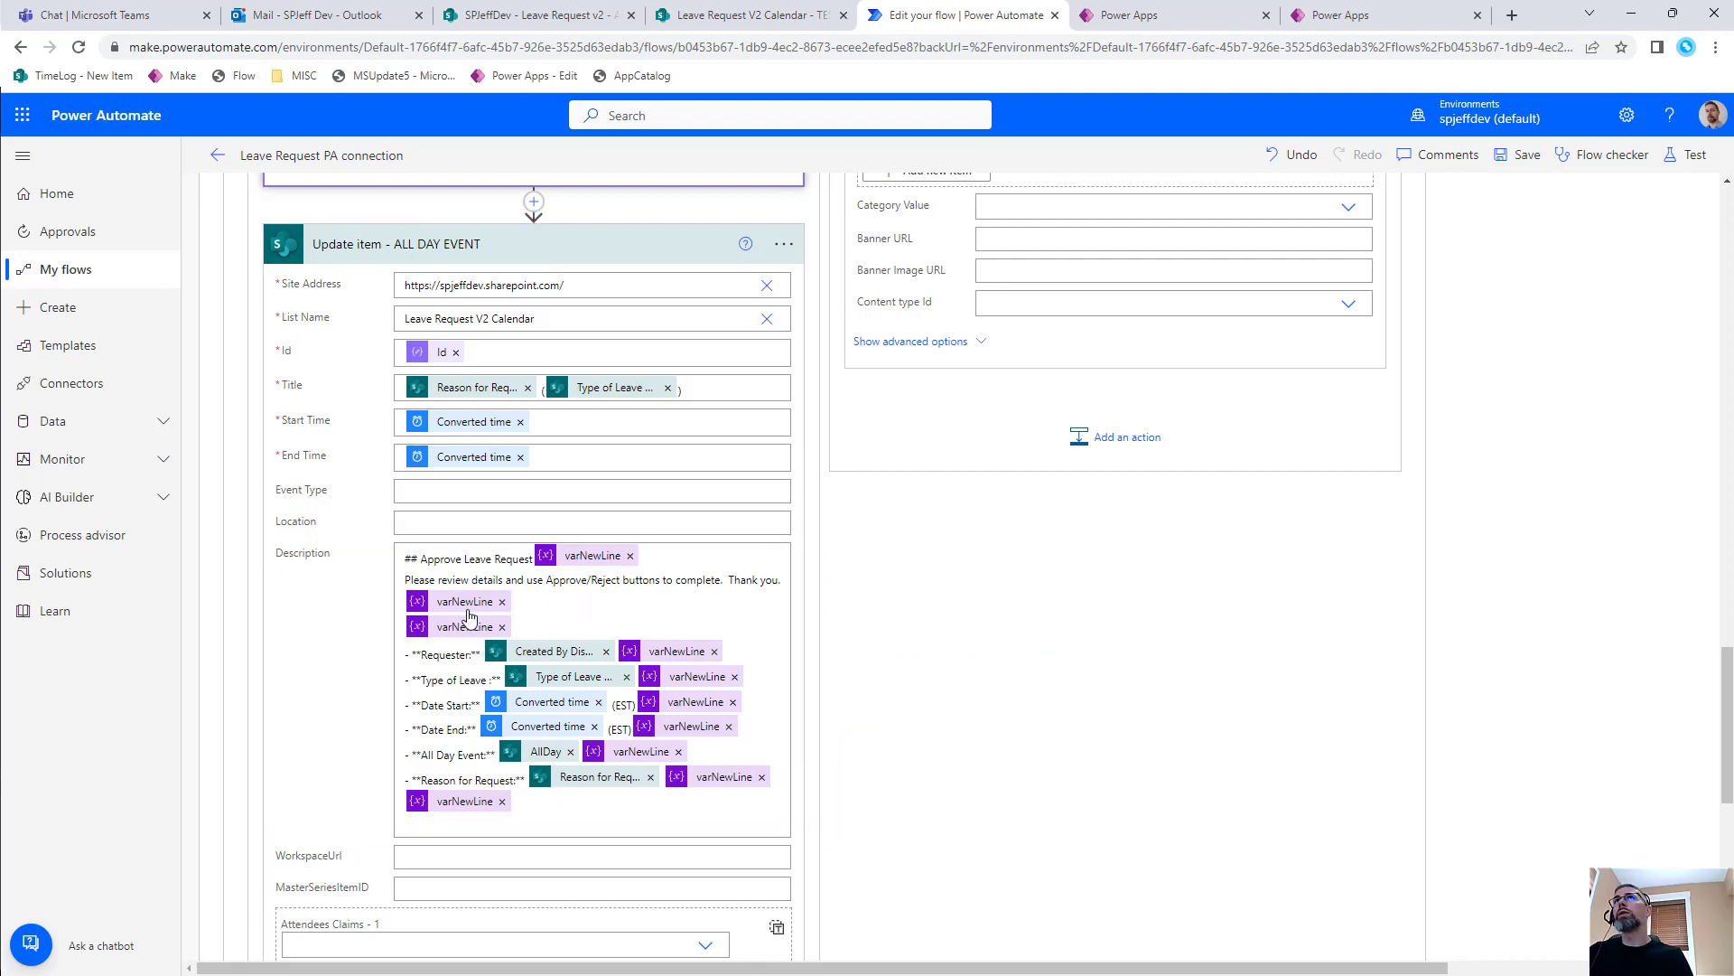
Scroll through the all-day HTTP request, Parse JSON and Update item actions
scroll(461, 605, up, 8)
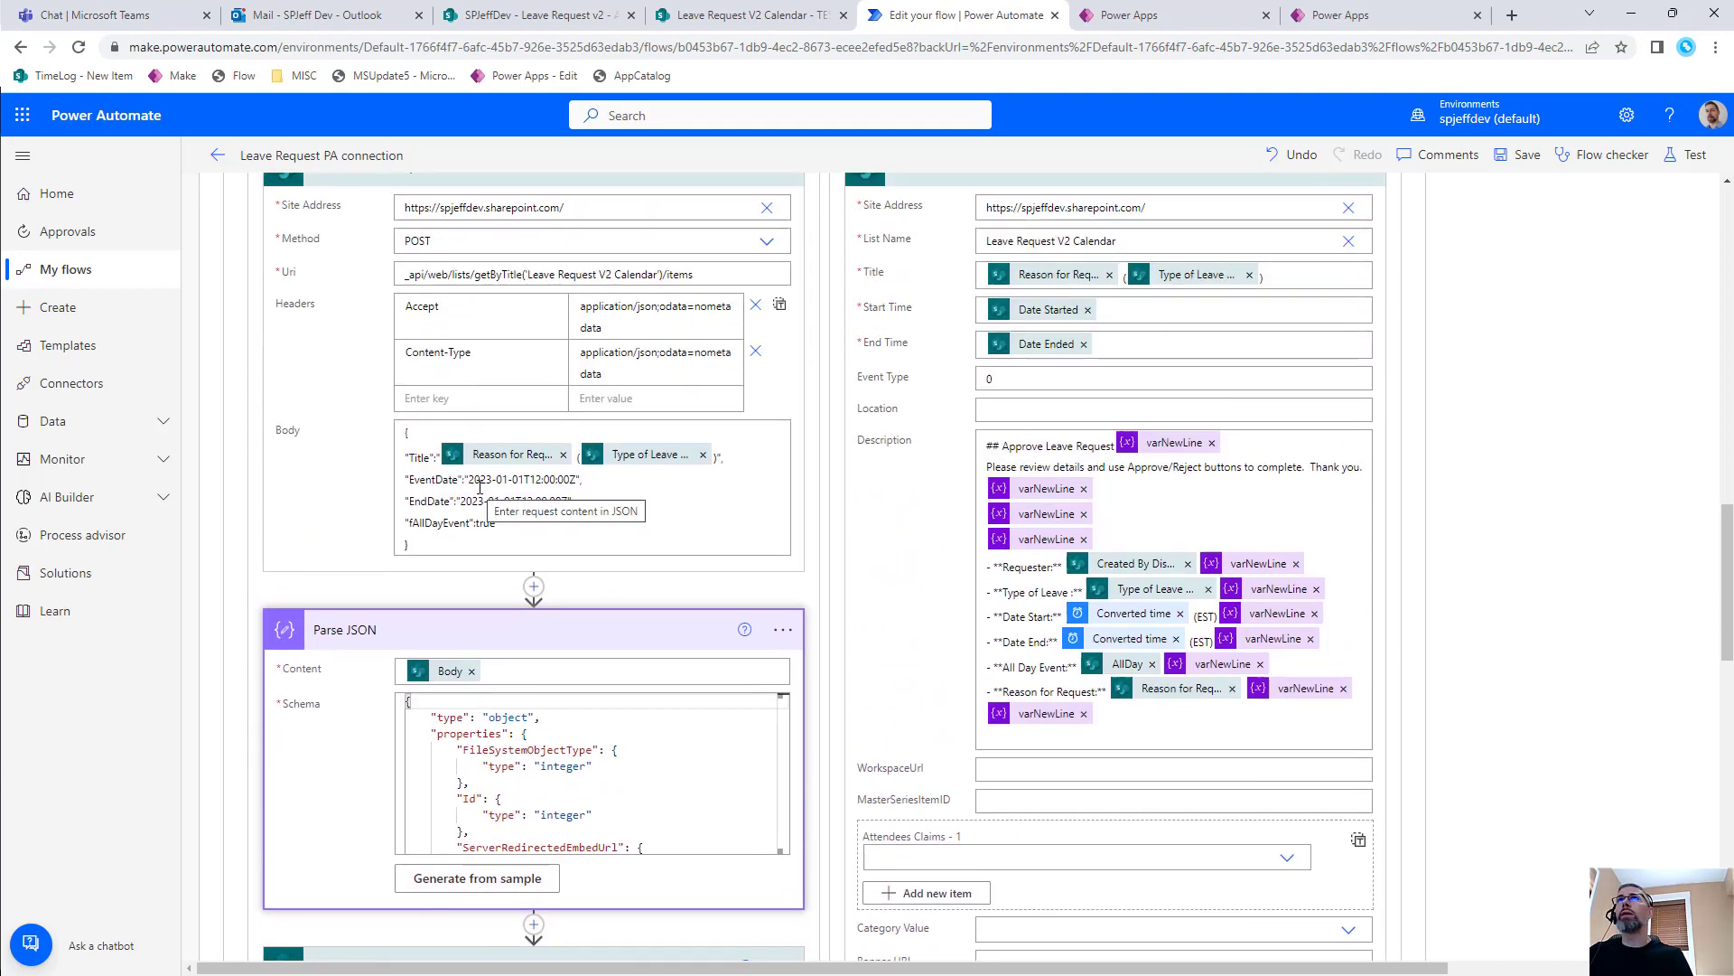
scroll(479, 488, down, 6)
scroll(487, 542, down, 3)
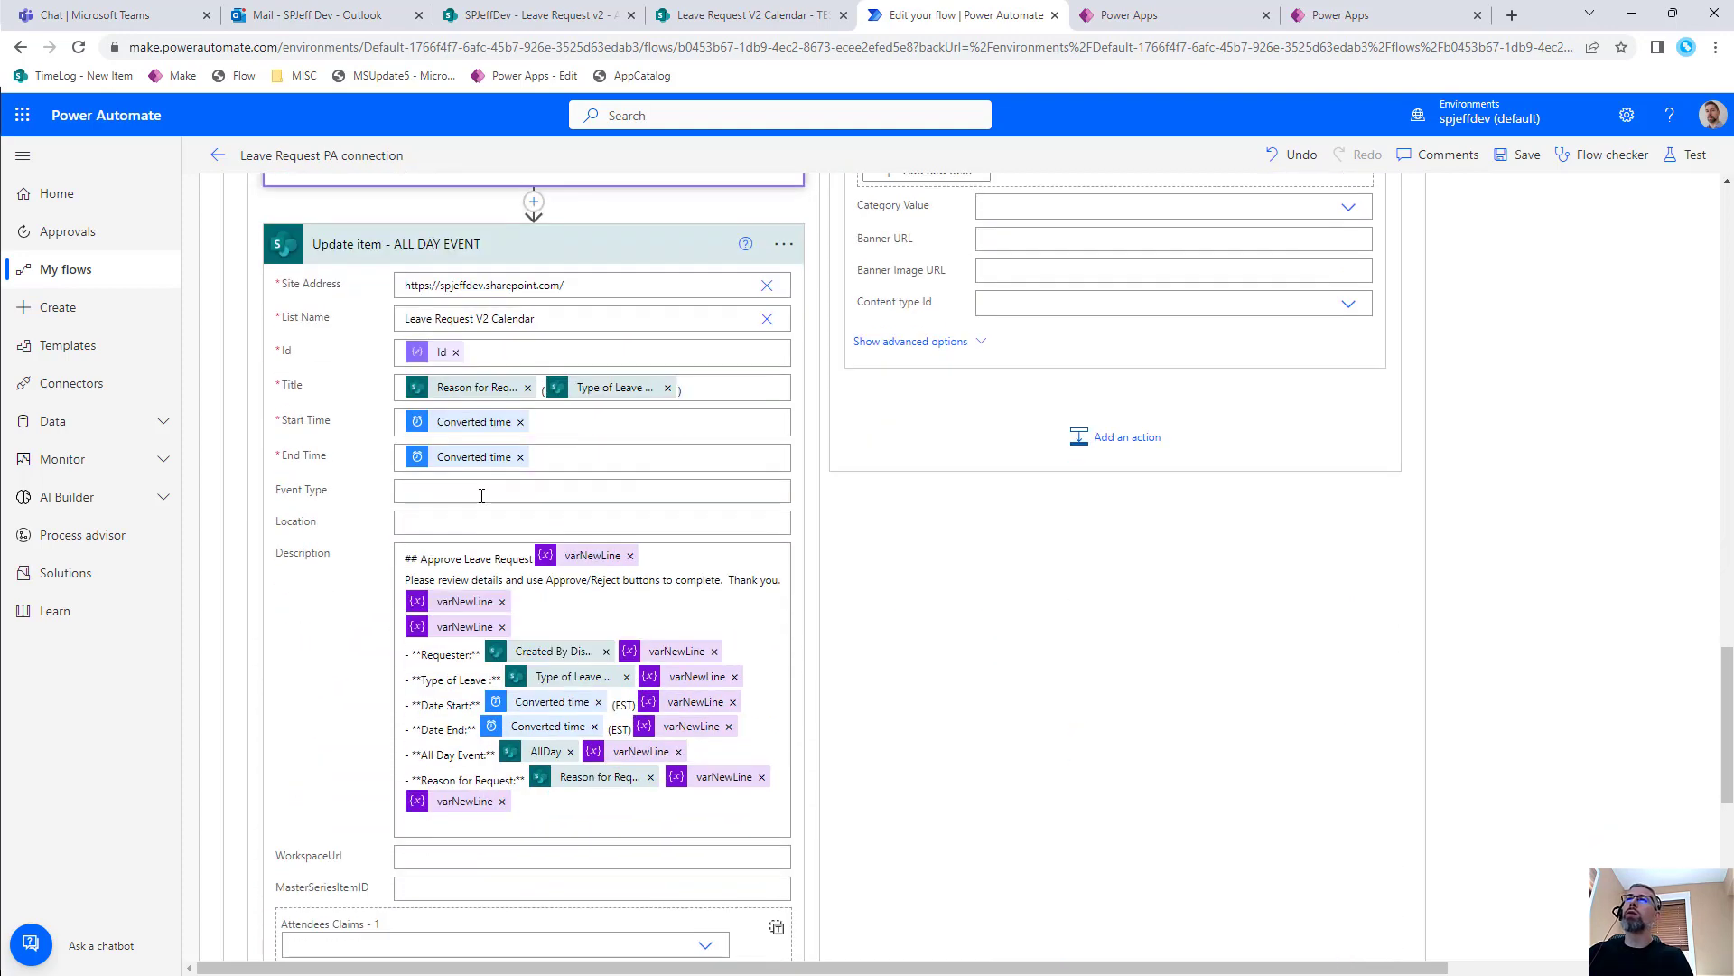
scroll(515, 676, down, 4)
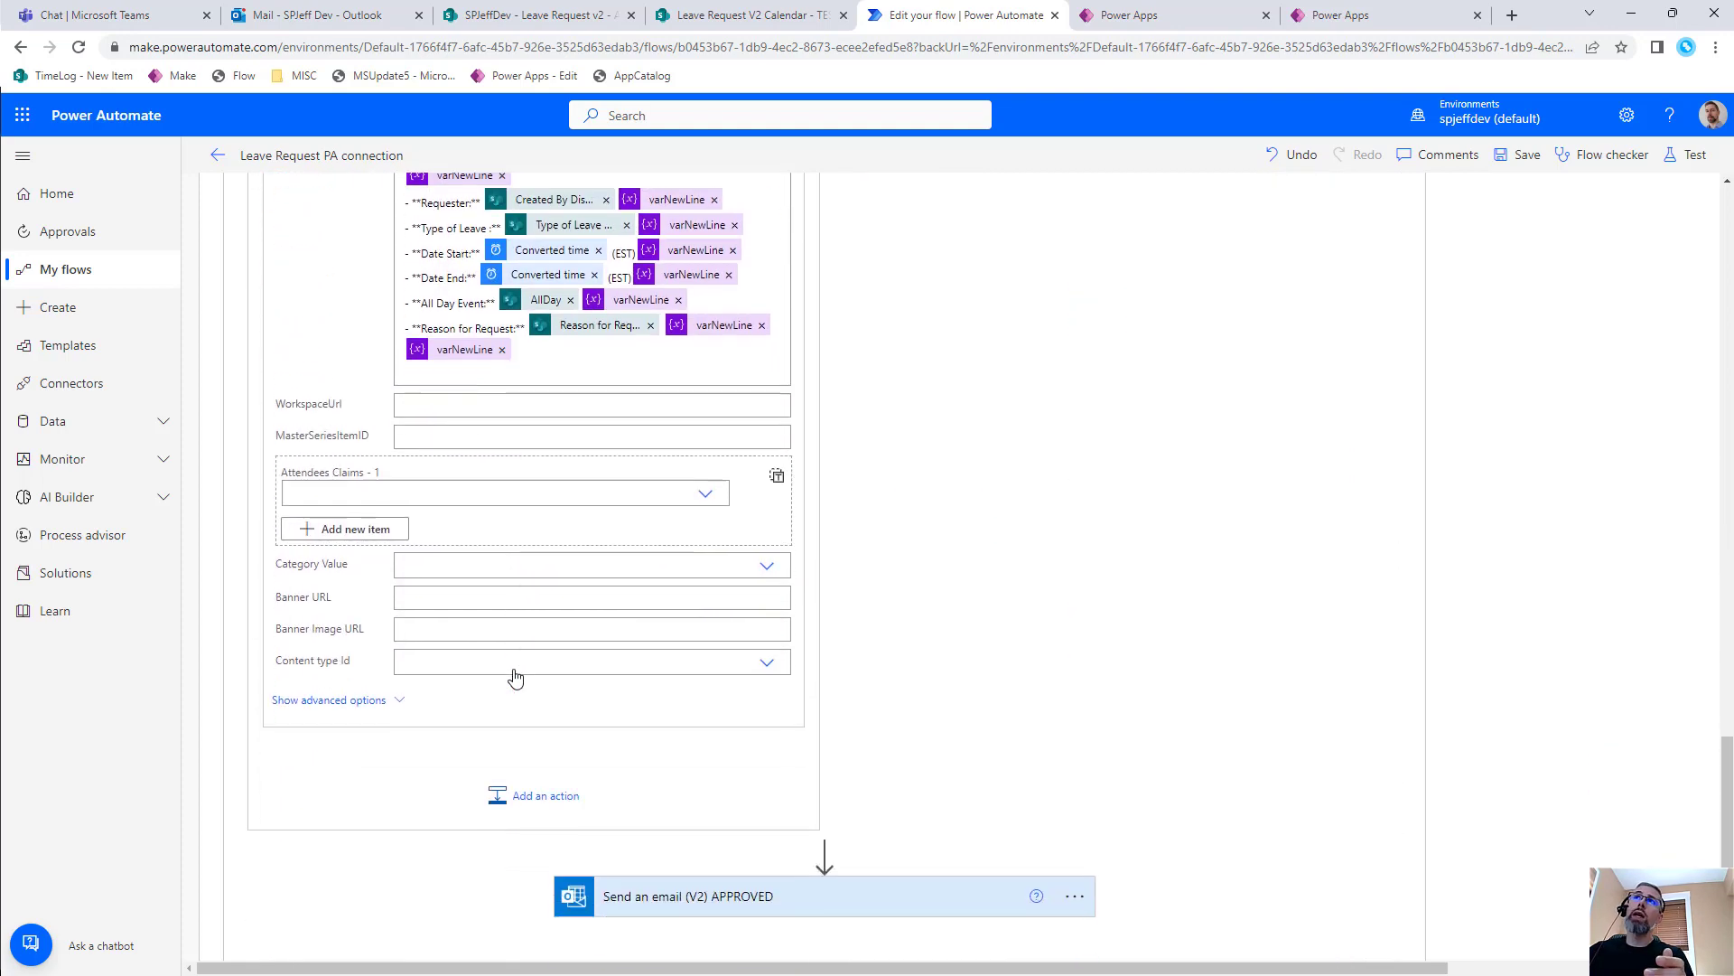
scroll(515, 676, up, 6)
scroll(515, 676, up, 6)
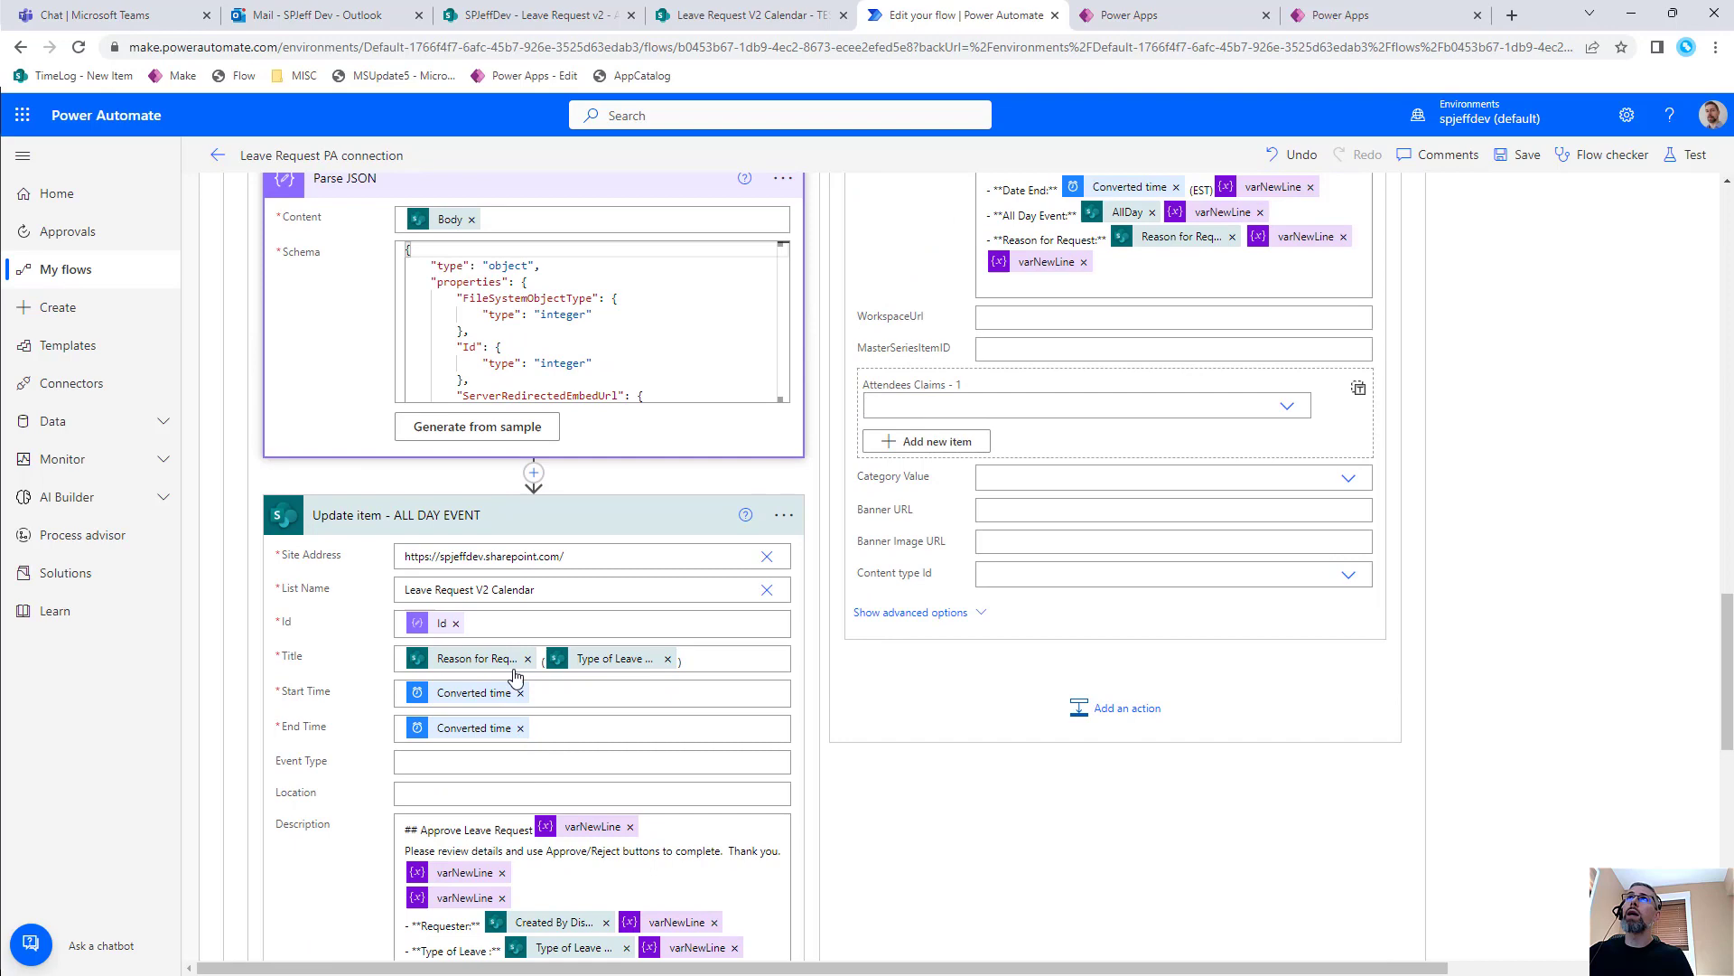
scroll(515, 676, up, 5)
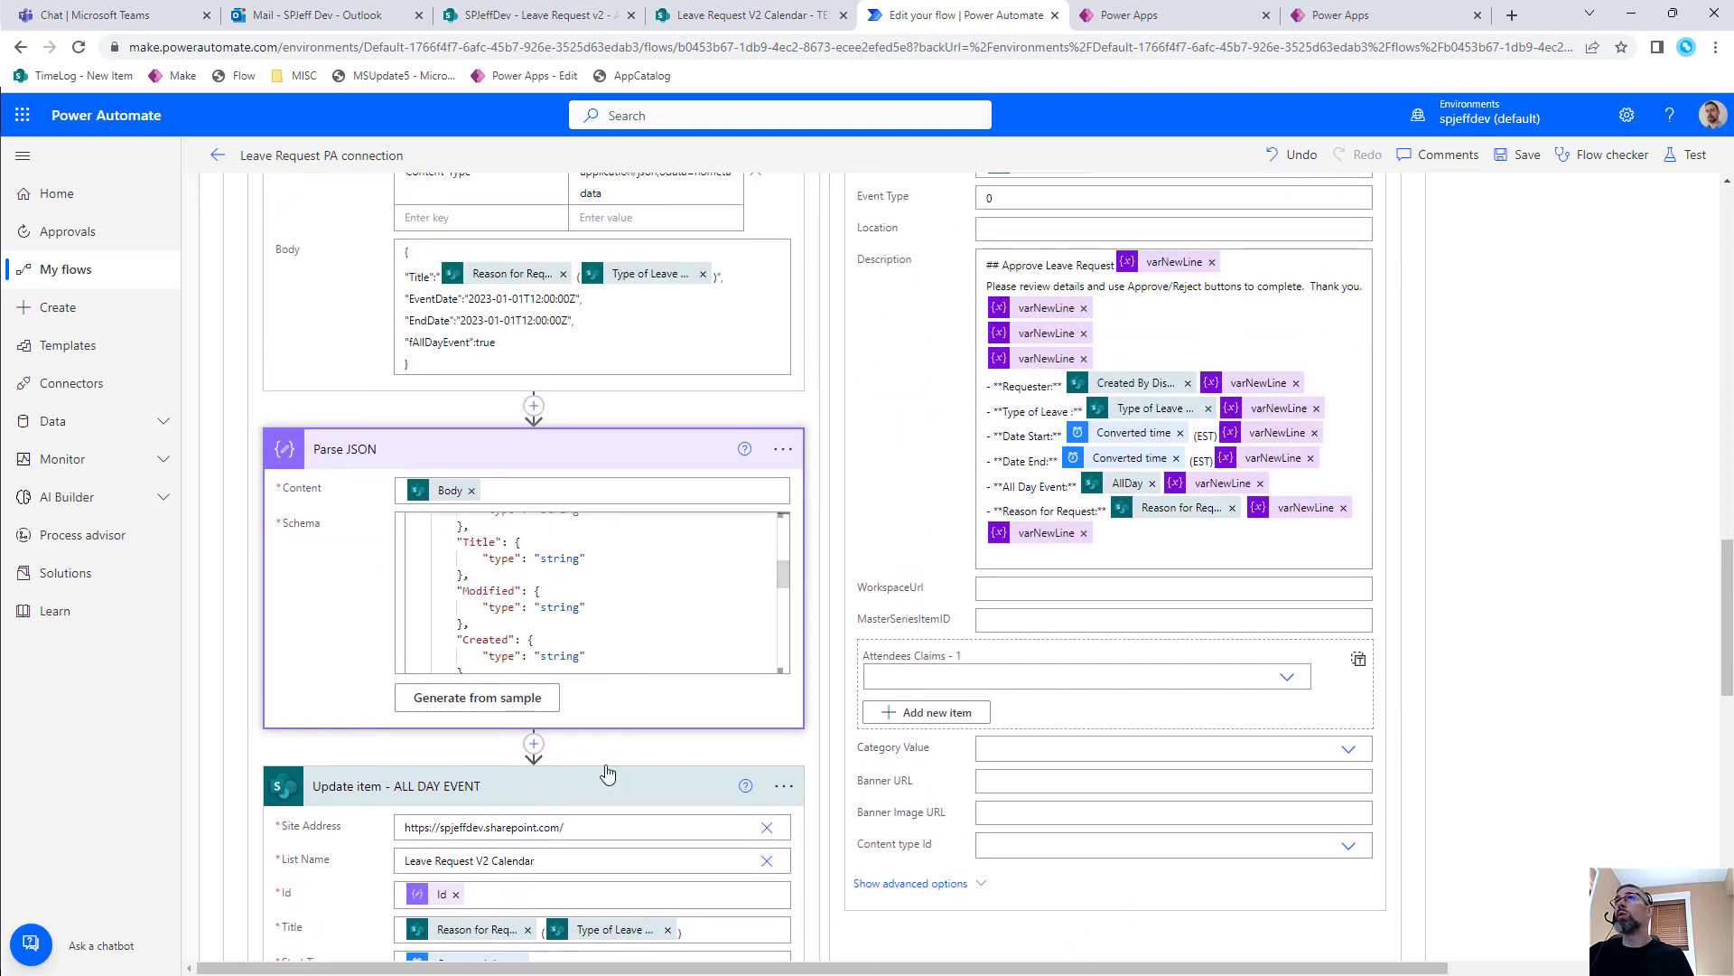
scroll(846, 734, down, 2)
scroll(846, 734, up, 7)
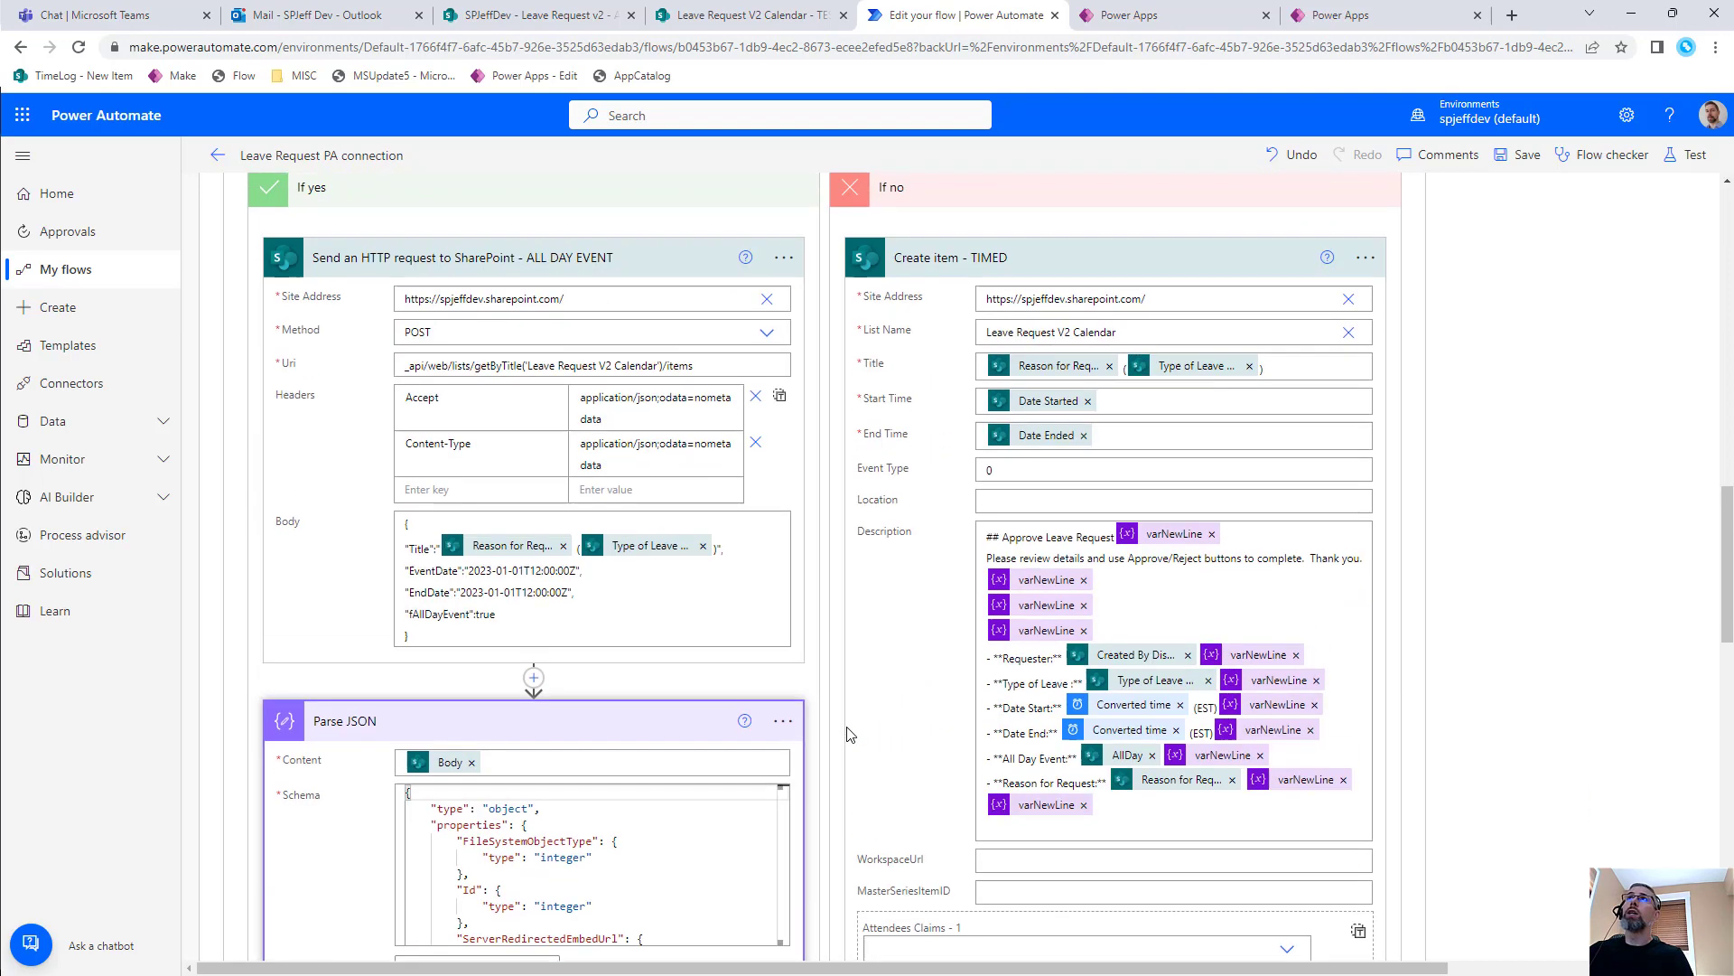
scroll(846, 734, down, 3)
scroll(849, 733, up, 1)
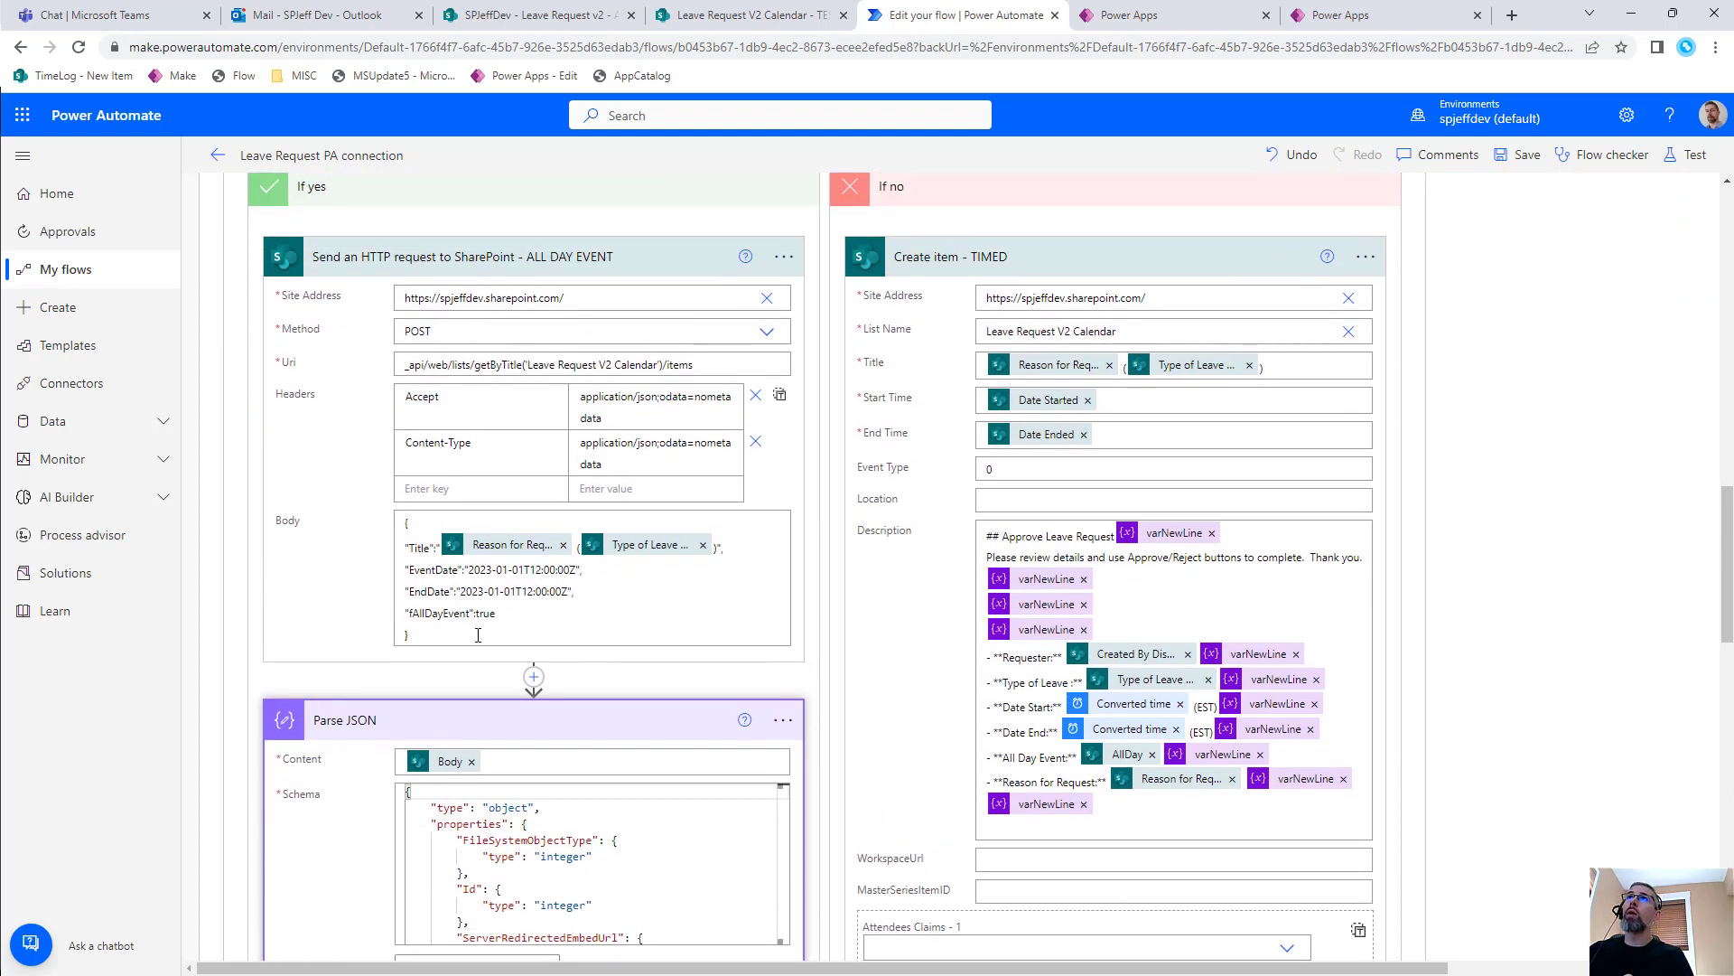
Annotate the update step with the note 'tflag' and highlight the all-day settings
mouse_move(365, 594)
mouse_down()
mouse_move(570, 647)
mouse_move(658, 635)
mouse_up()
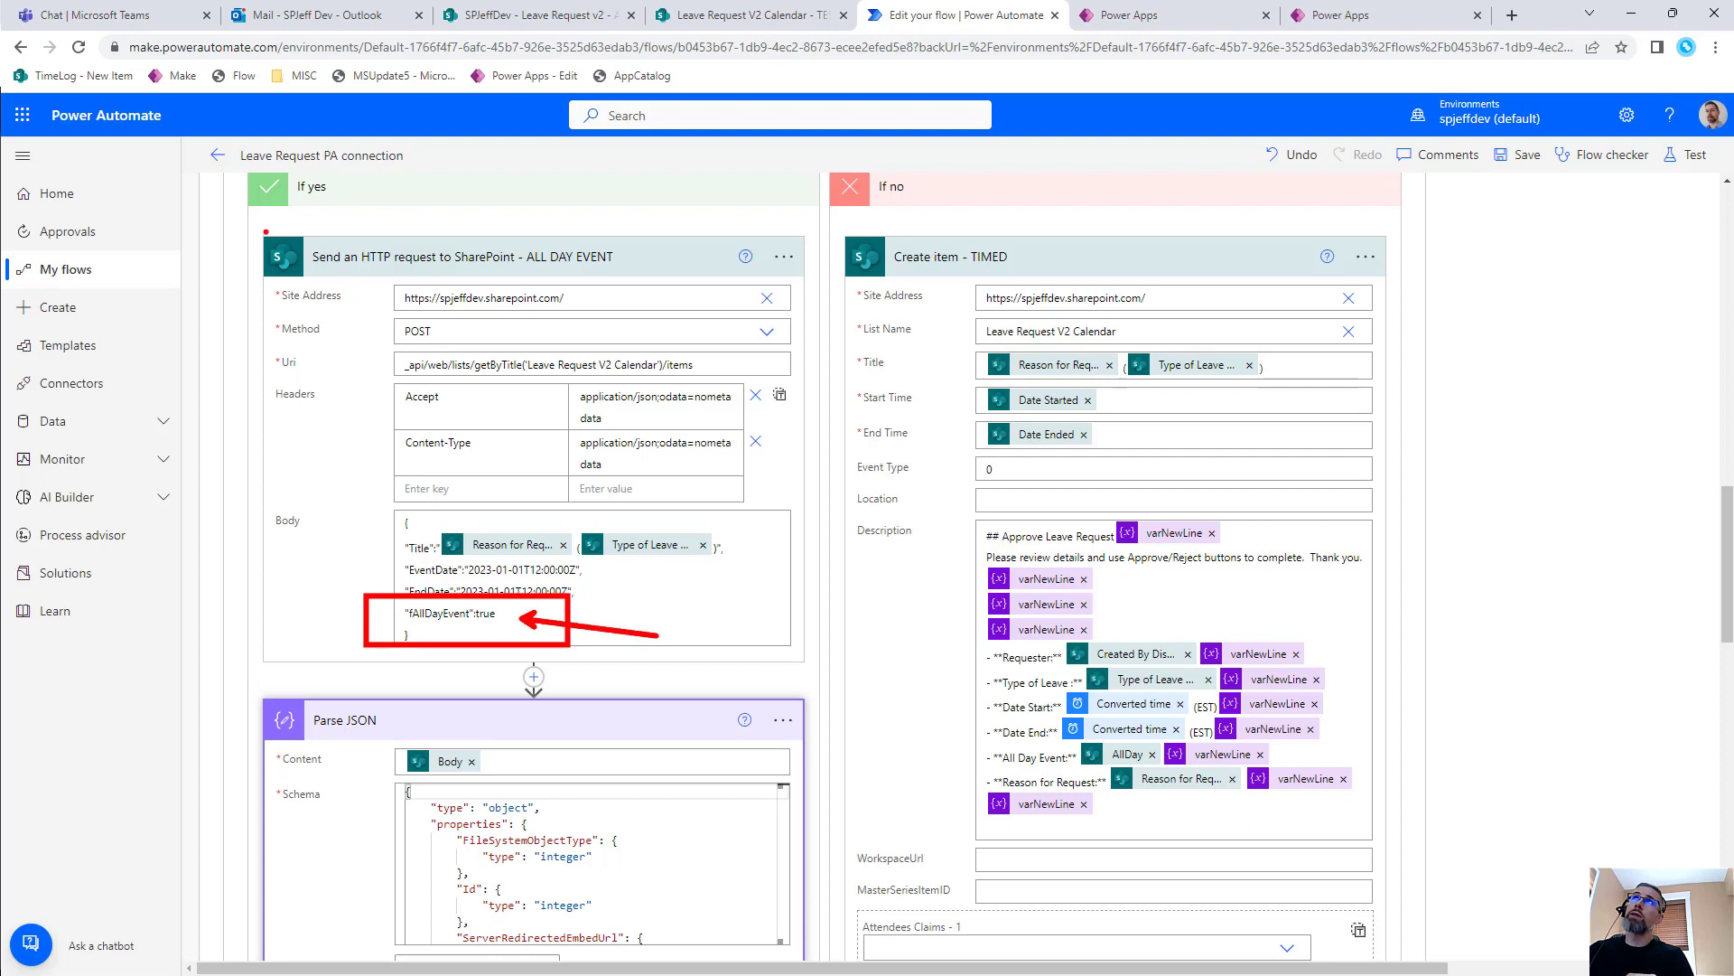
drag(266, 231, 534, 286)
text(t)
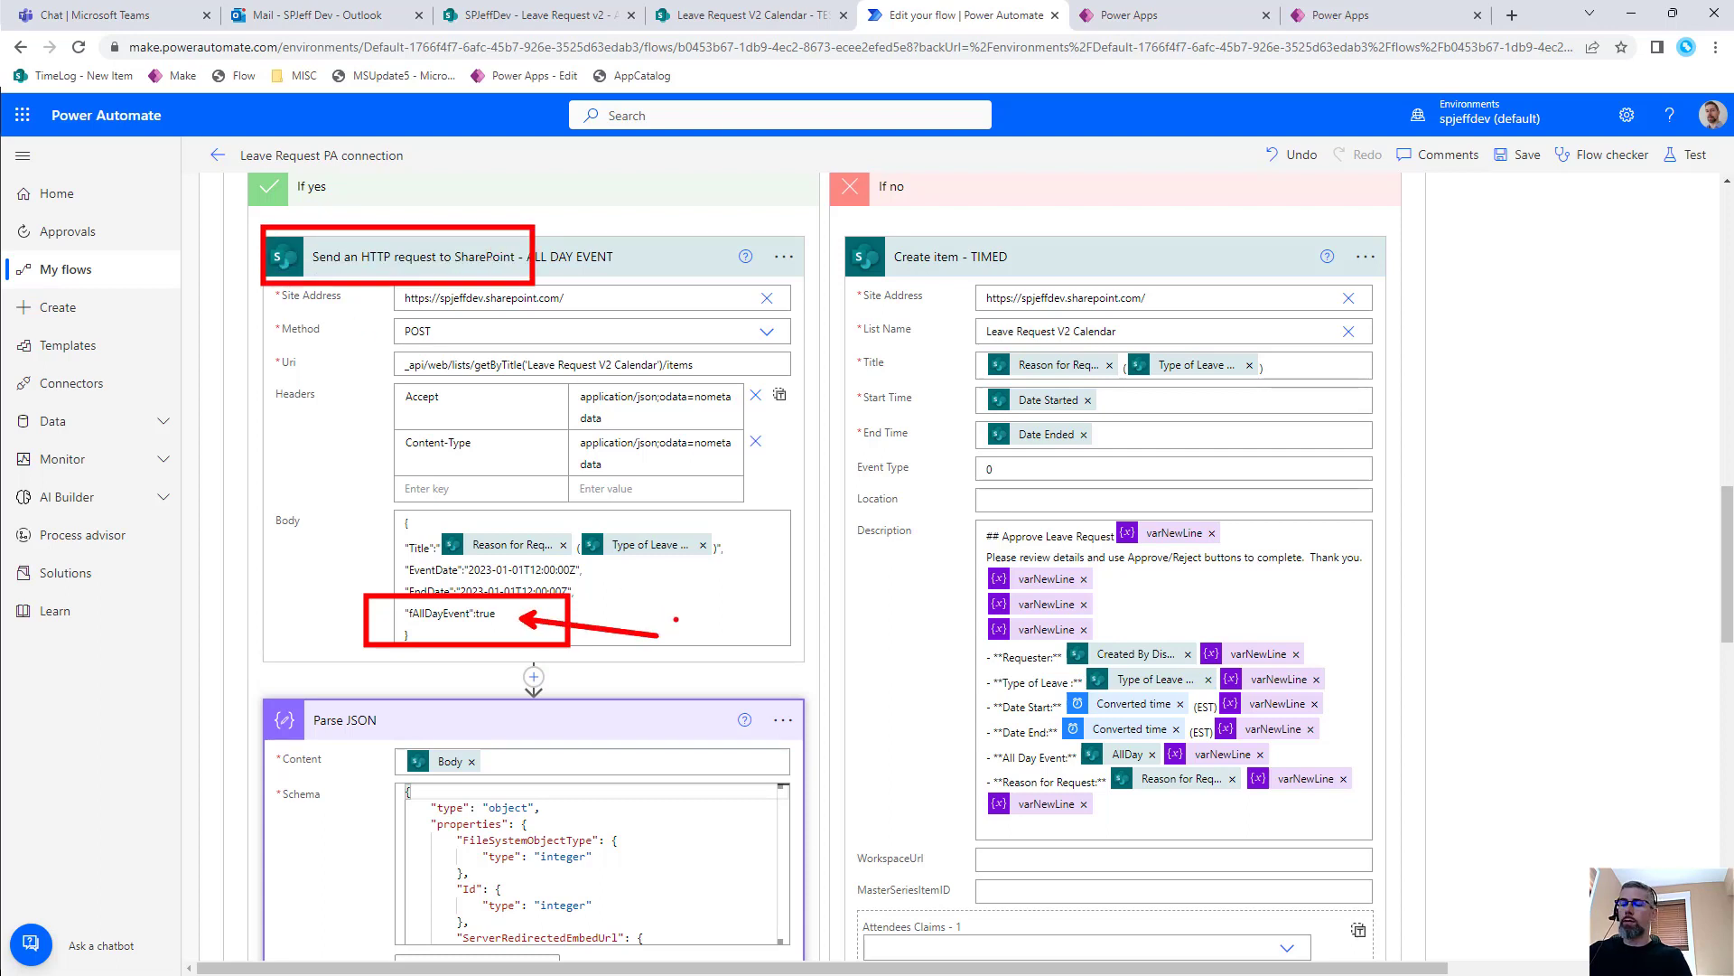
text(flag)
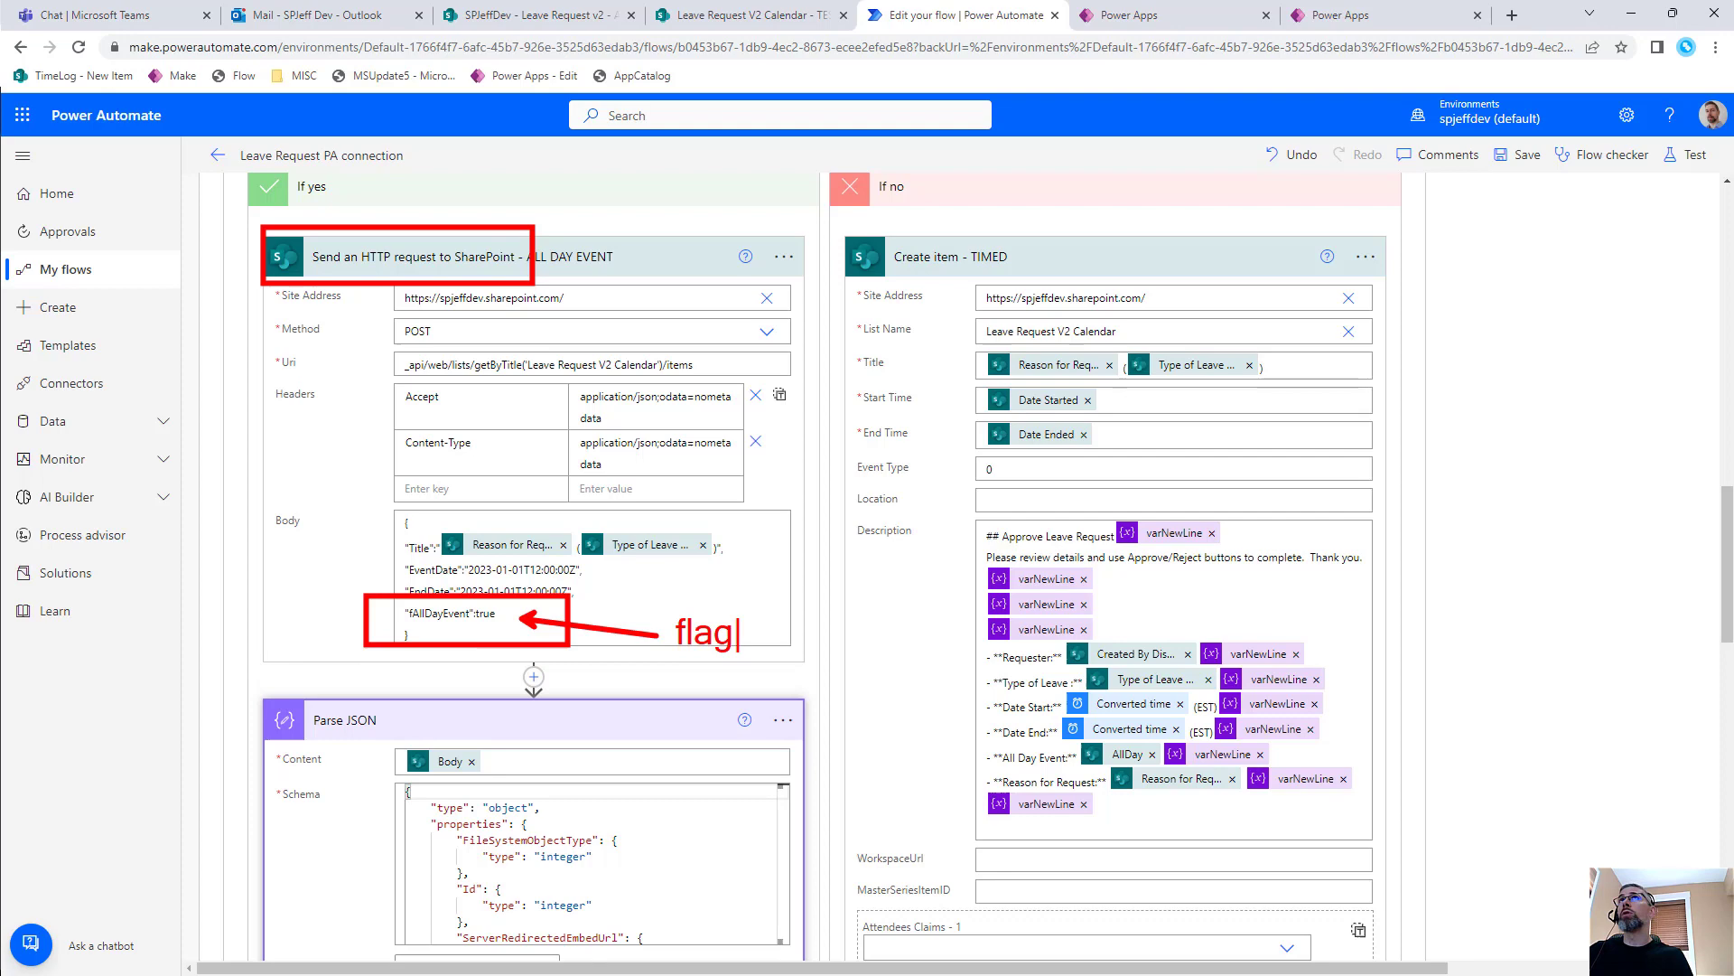
key(Escape)
scroll(533, 542, down, 8)
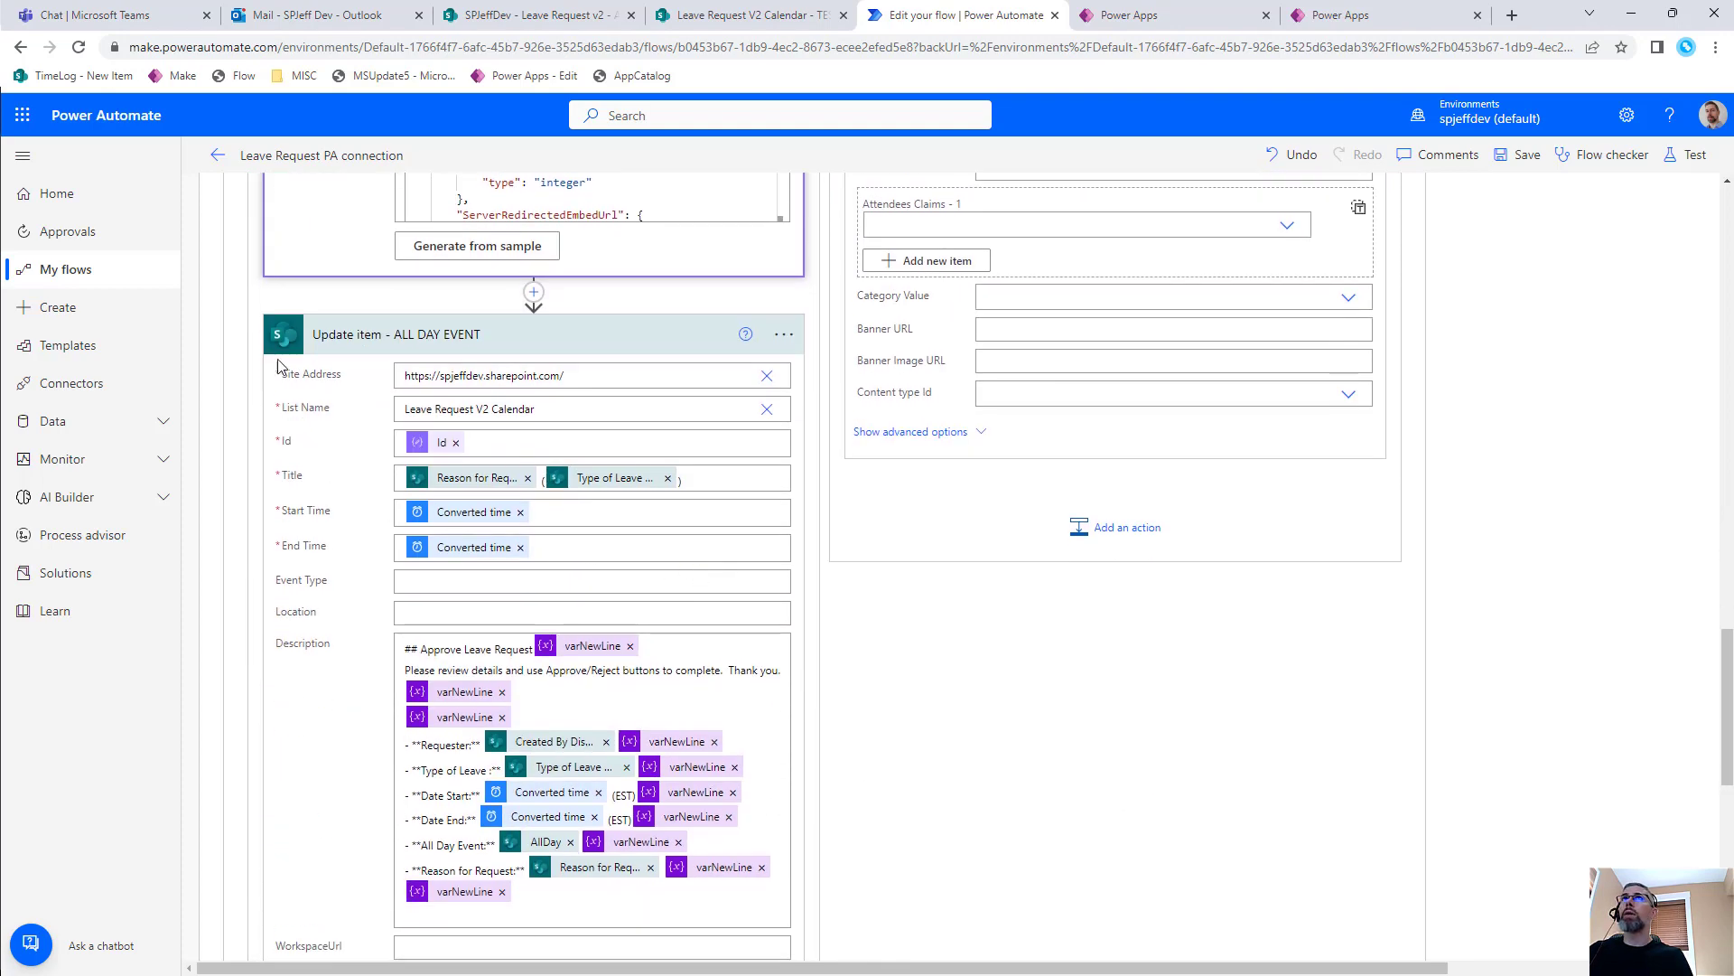
mouse_move(244, 307)
mouse_down()
mouse_move(492, 452)
mouse_move(850, 950)
mouse_up()
drag(789, 827, 938, 842)
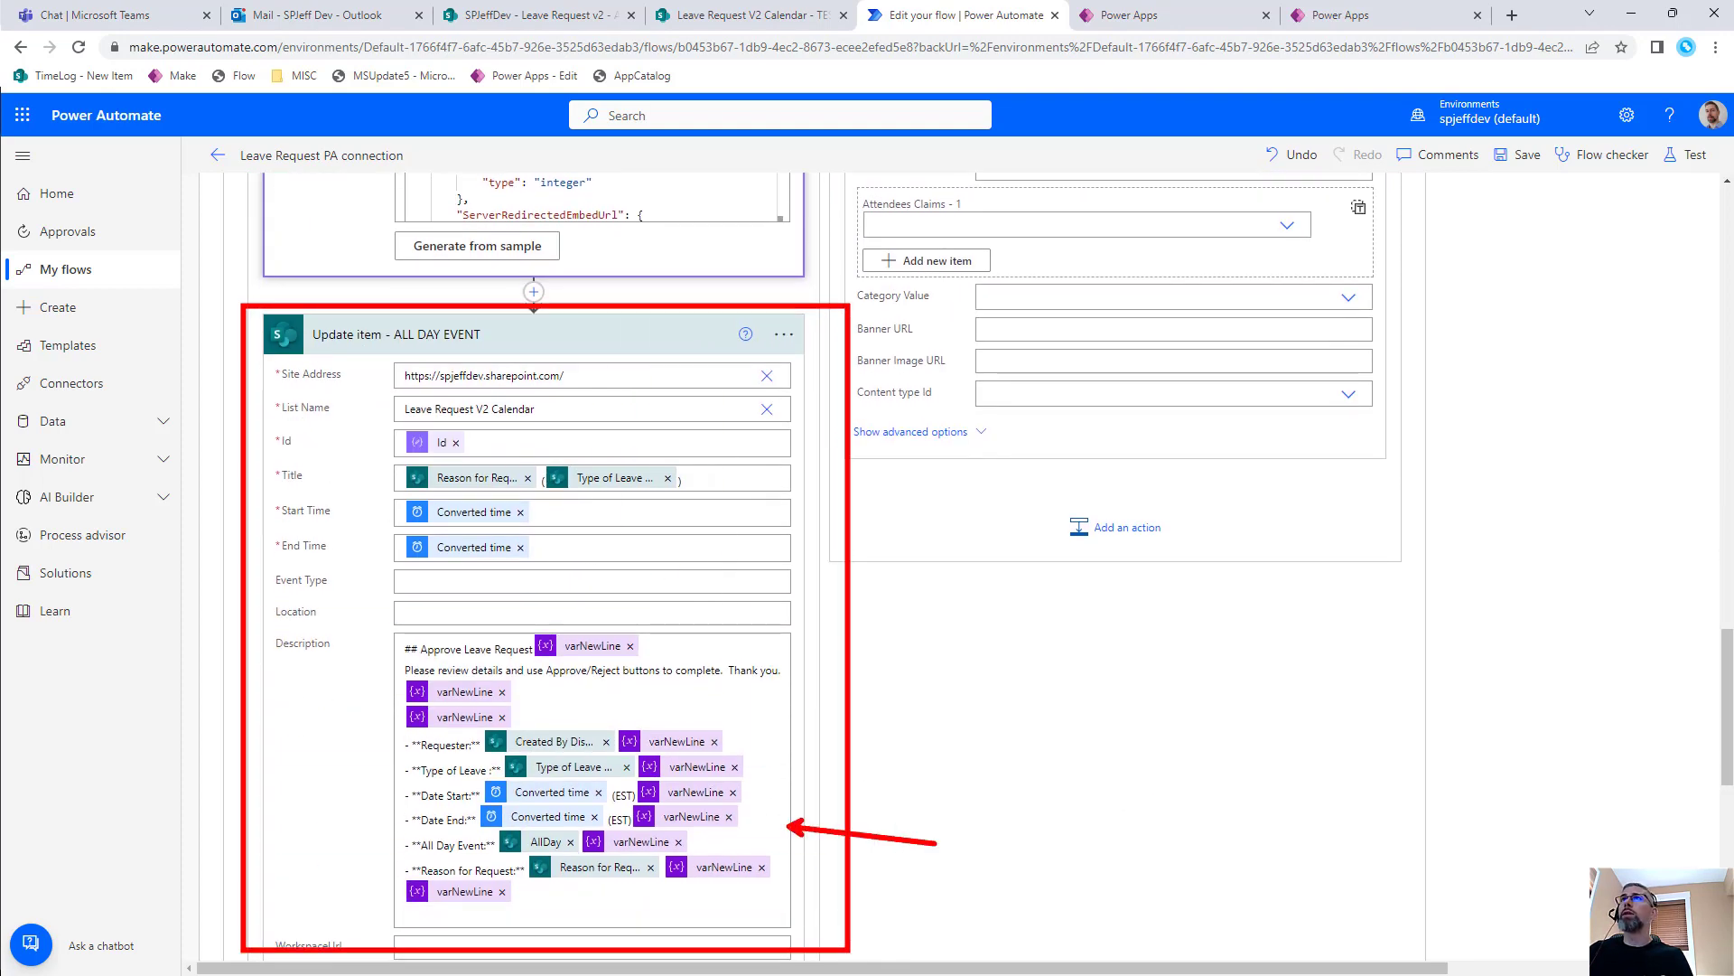
key(Escape)
Review the event description on the Leave Request V2 Calendar item, then return to month view
click(758, 16)
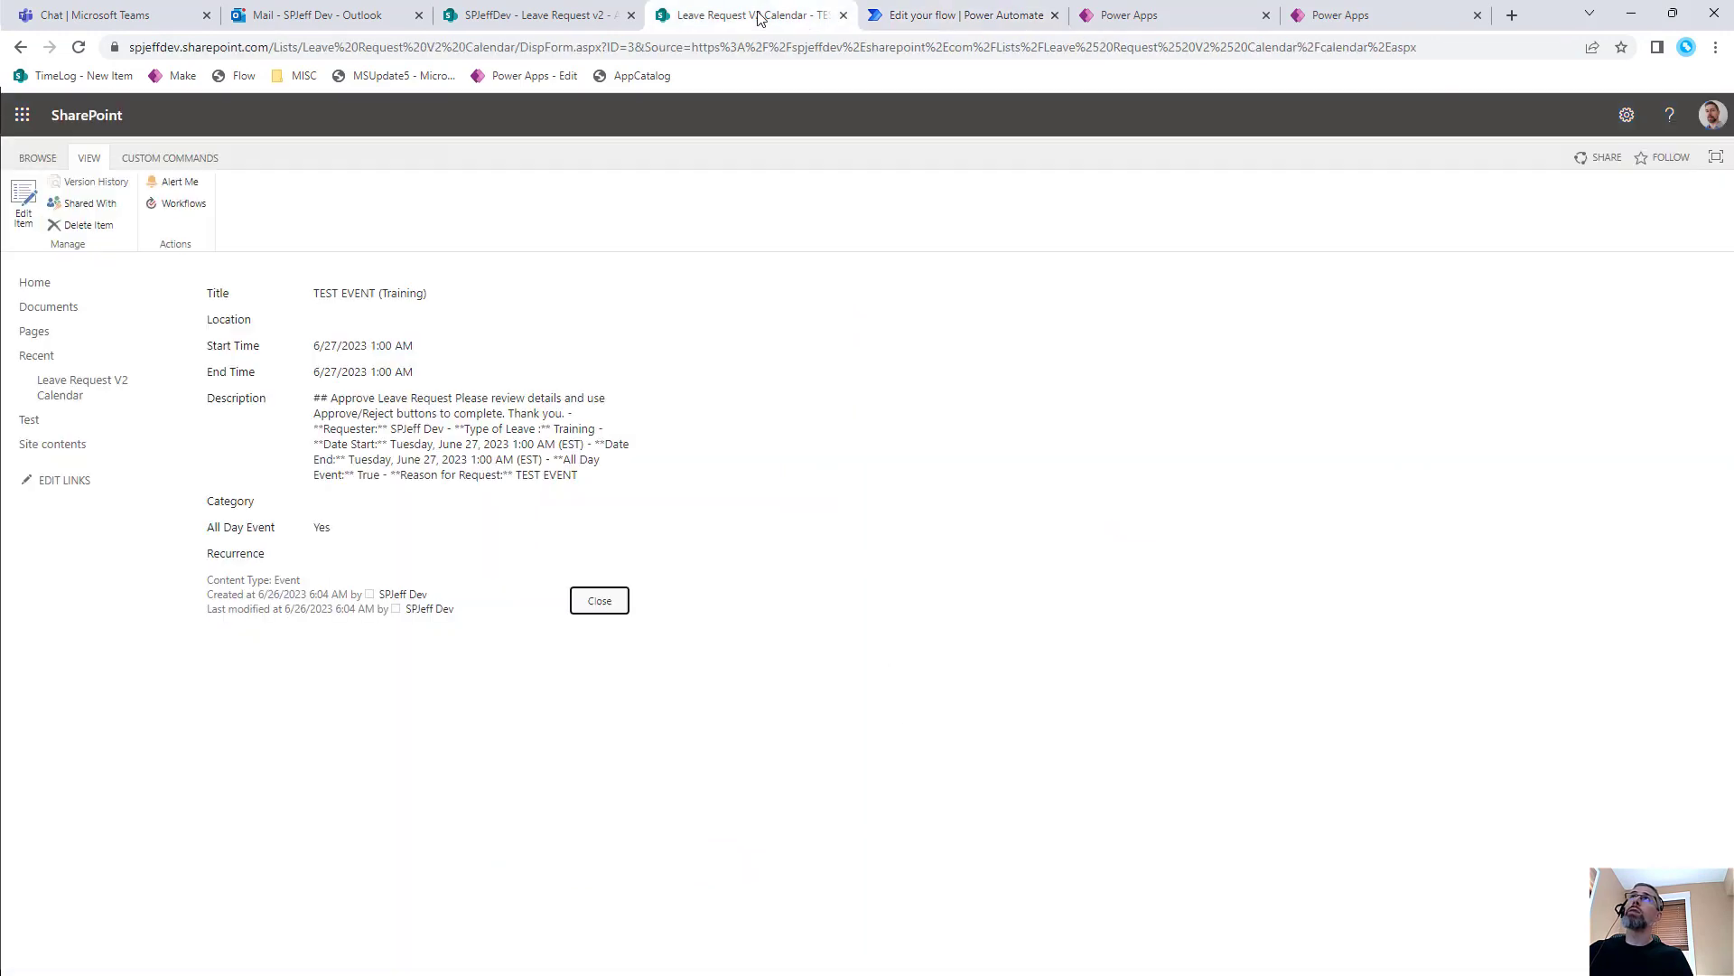
drag(614, 477, 307, 417)
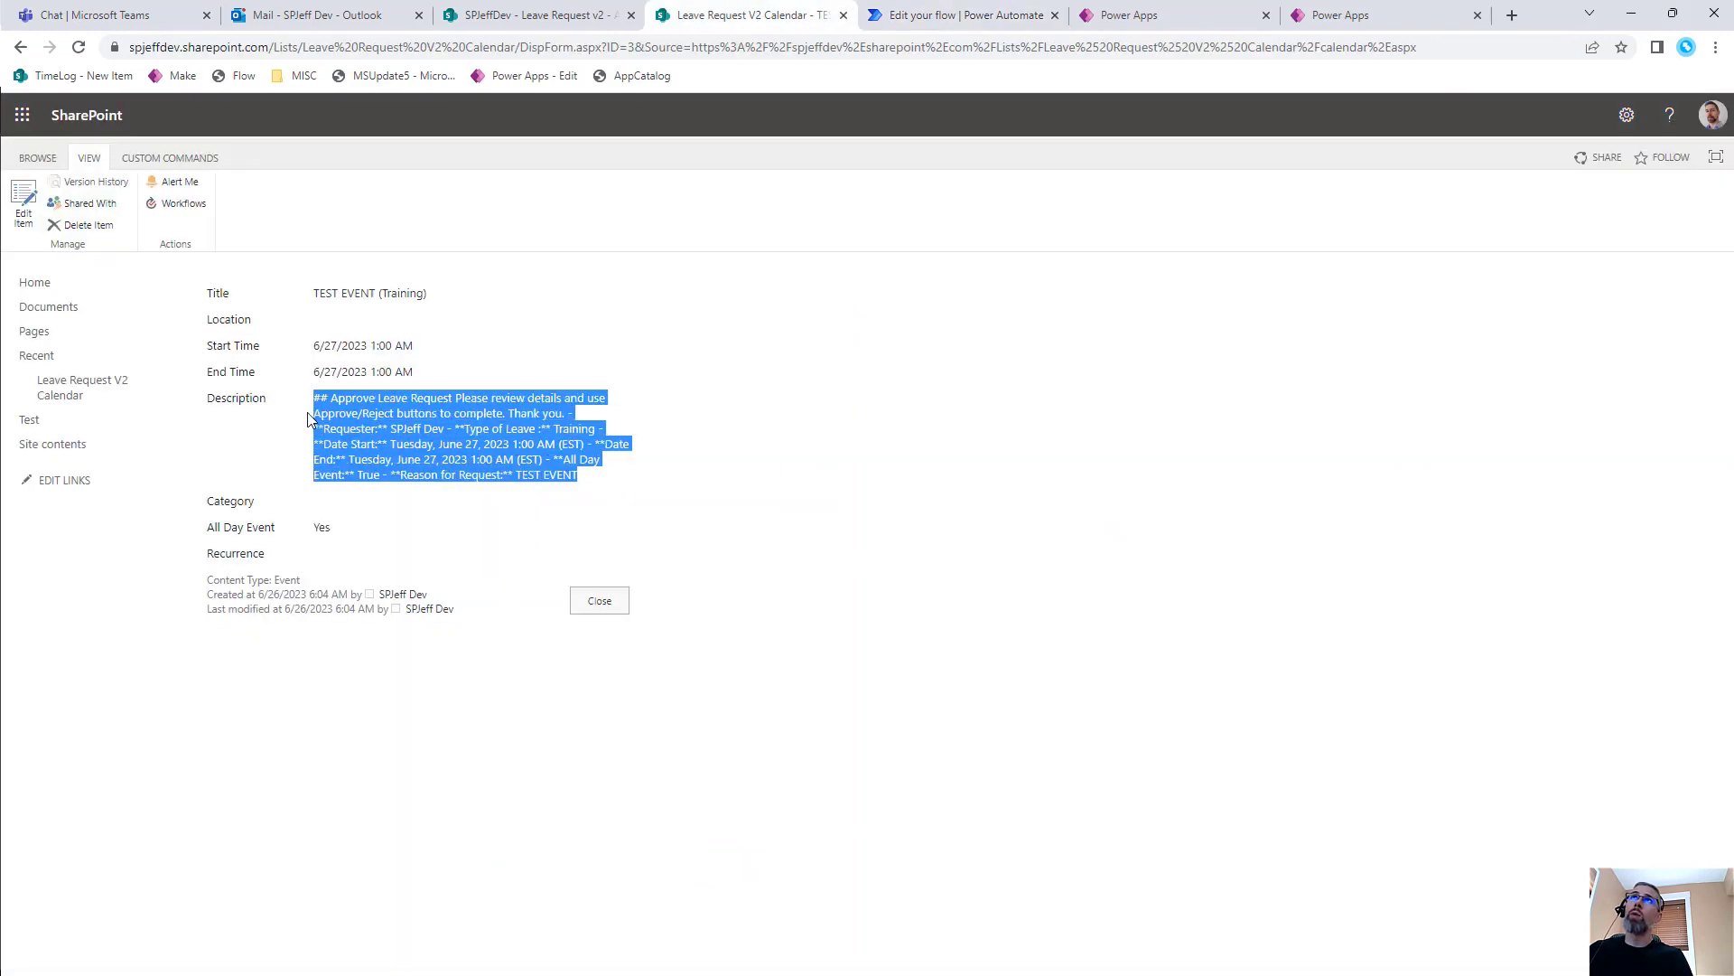
key(alt+Left)
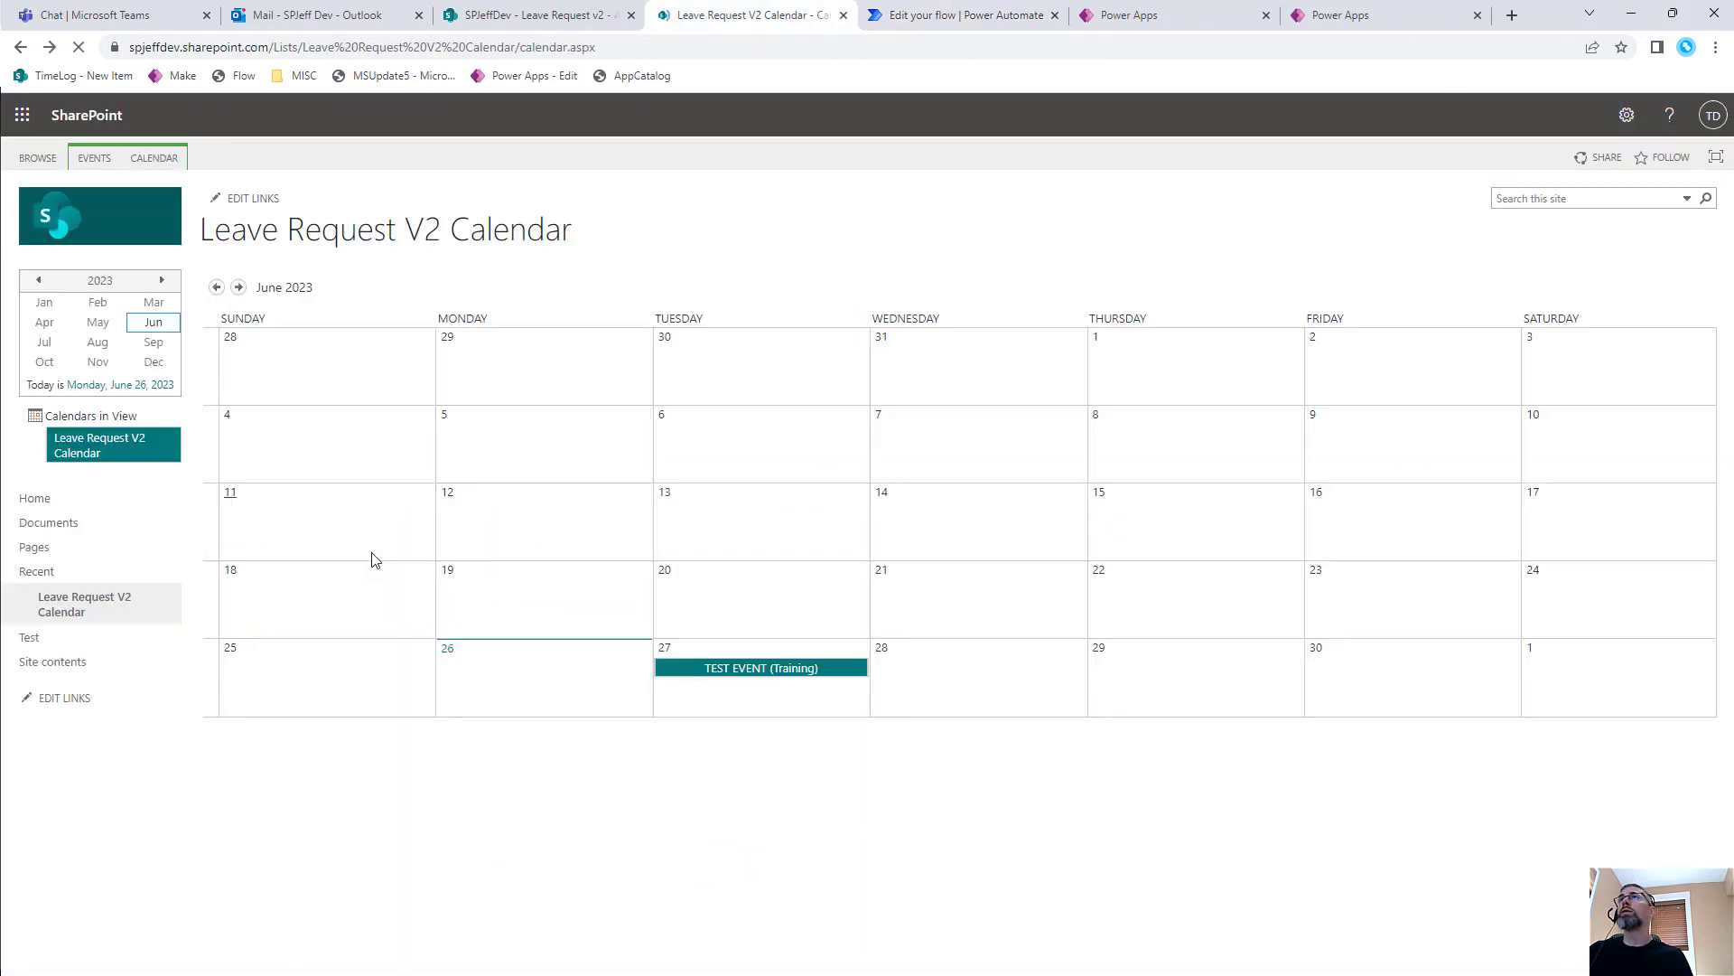
Verify the 27 June TEST EVENT (Training) shows All Day Event Yes, then go back to the flow
drag(633, 616, 872, 739)
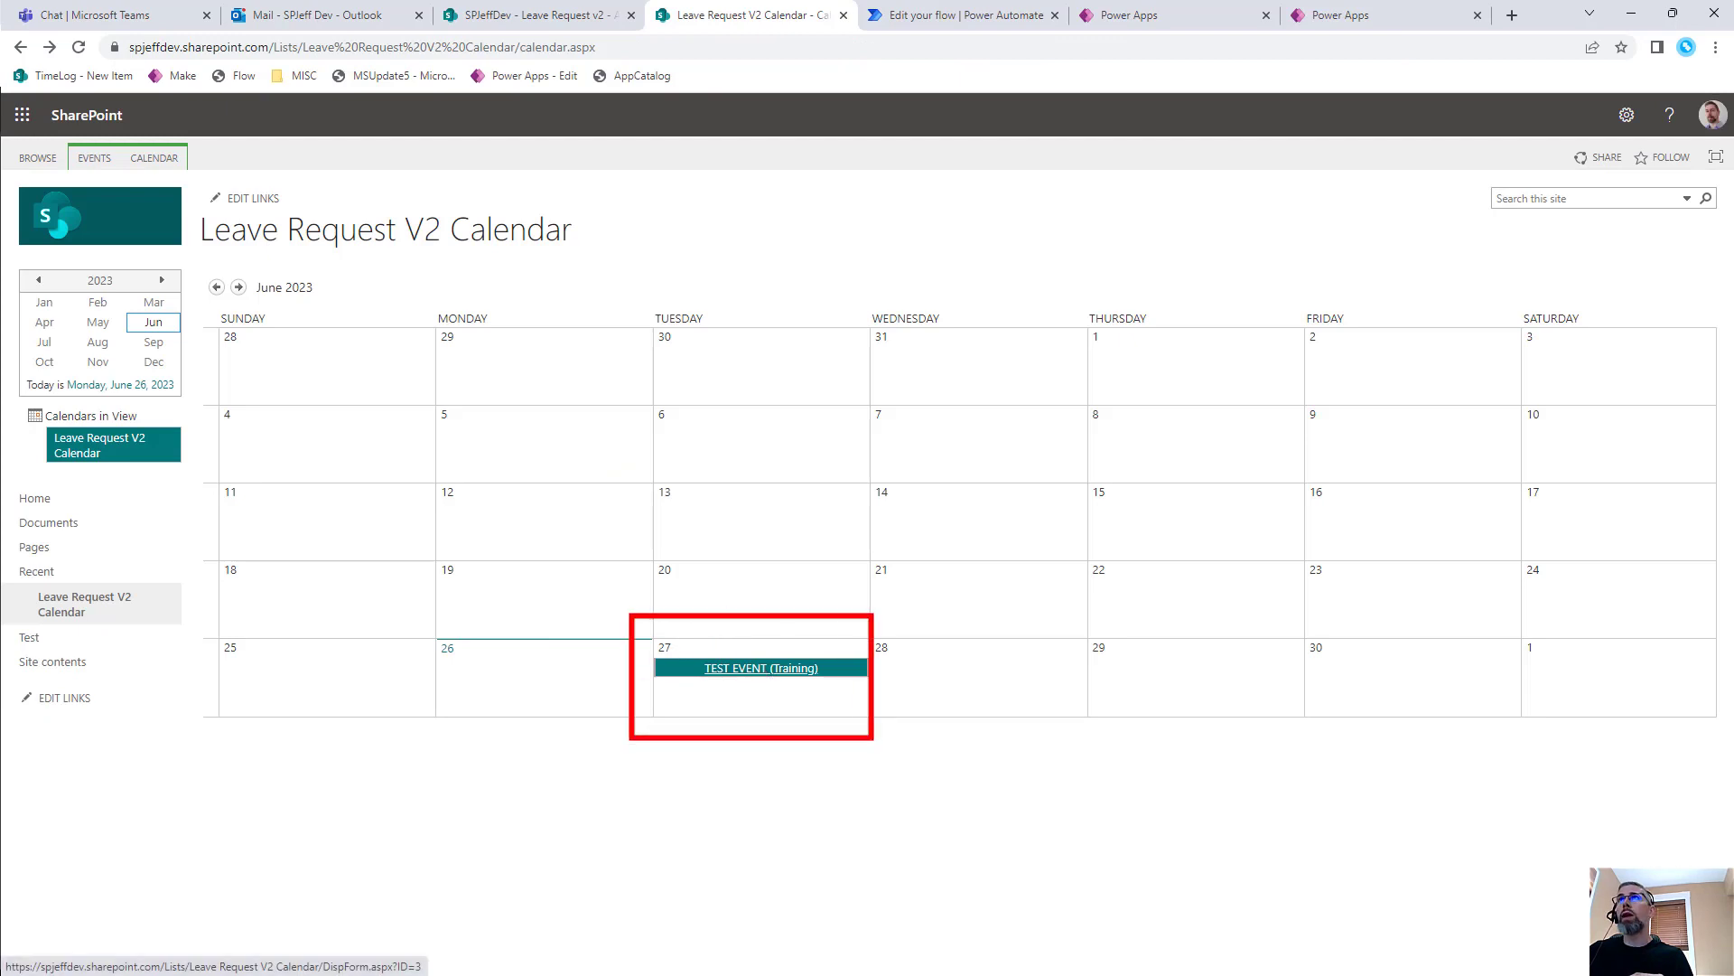
drag(926, 796, 824, 694)
key(Escape)
click(752, 660)
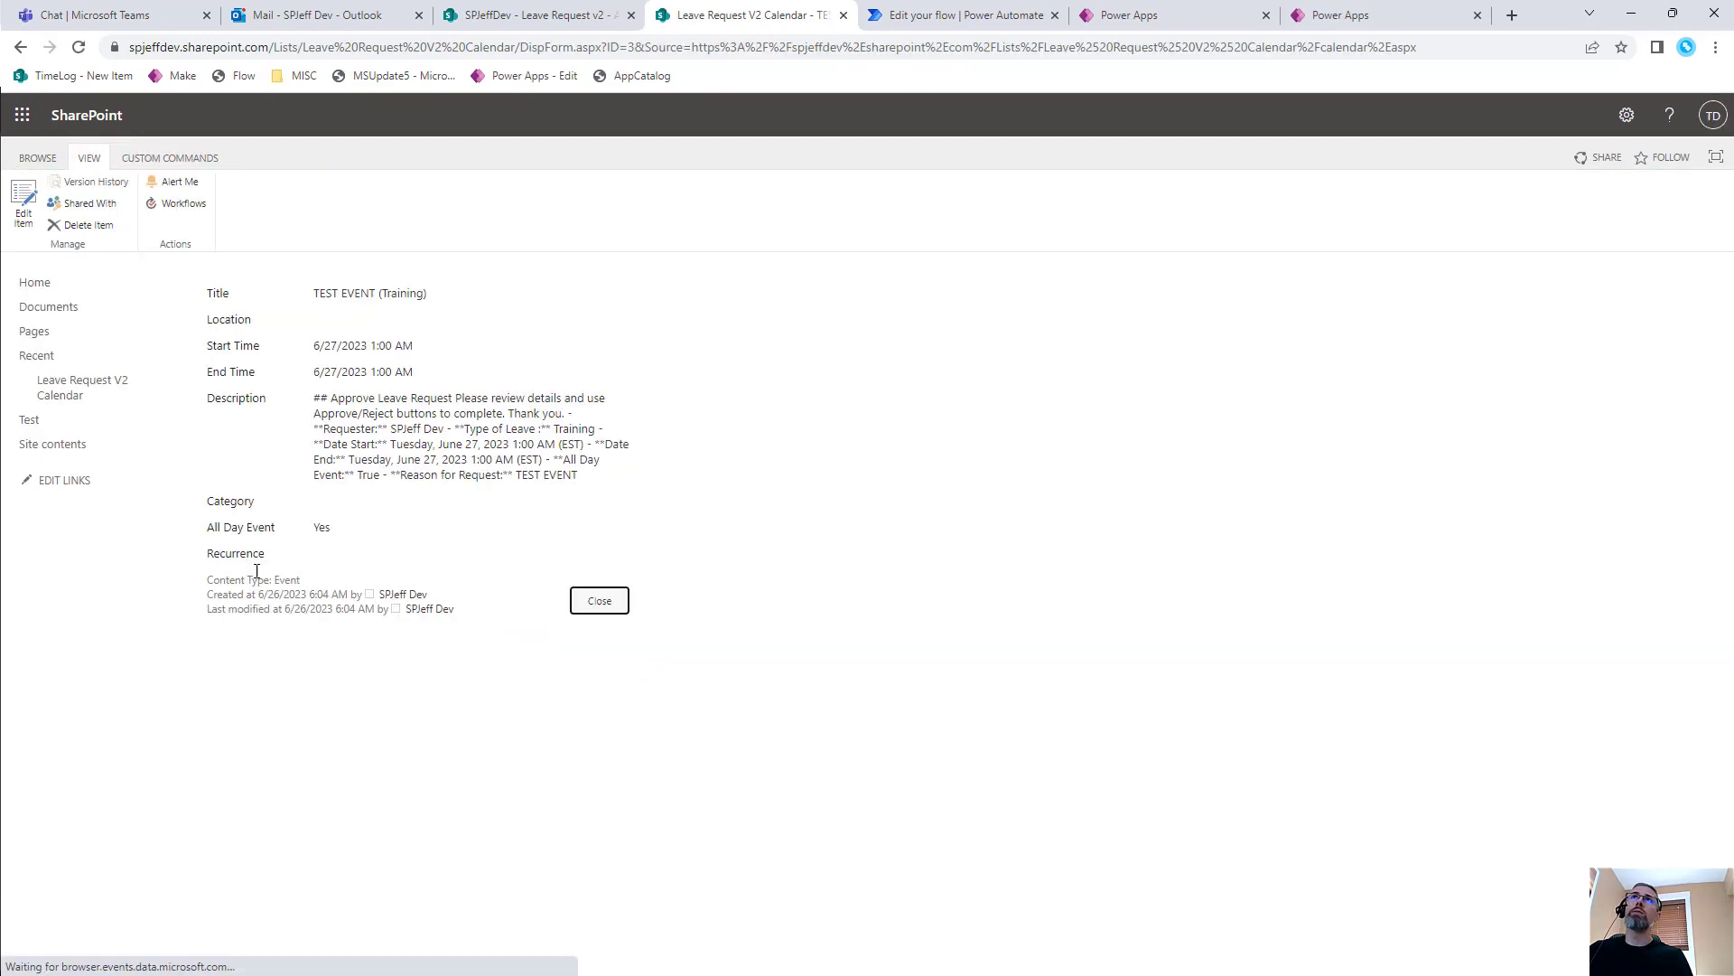
mouse_move(193, 510)
mouse_down()
mouse_move(413, 550)
mouse_move(453, 600)
mouse_up()
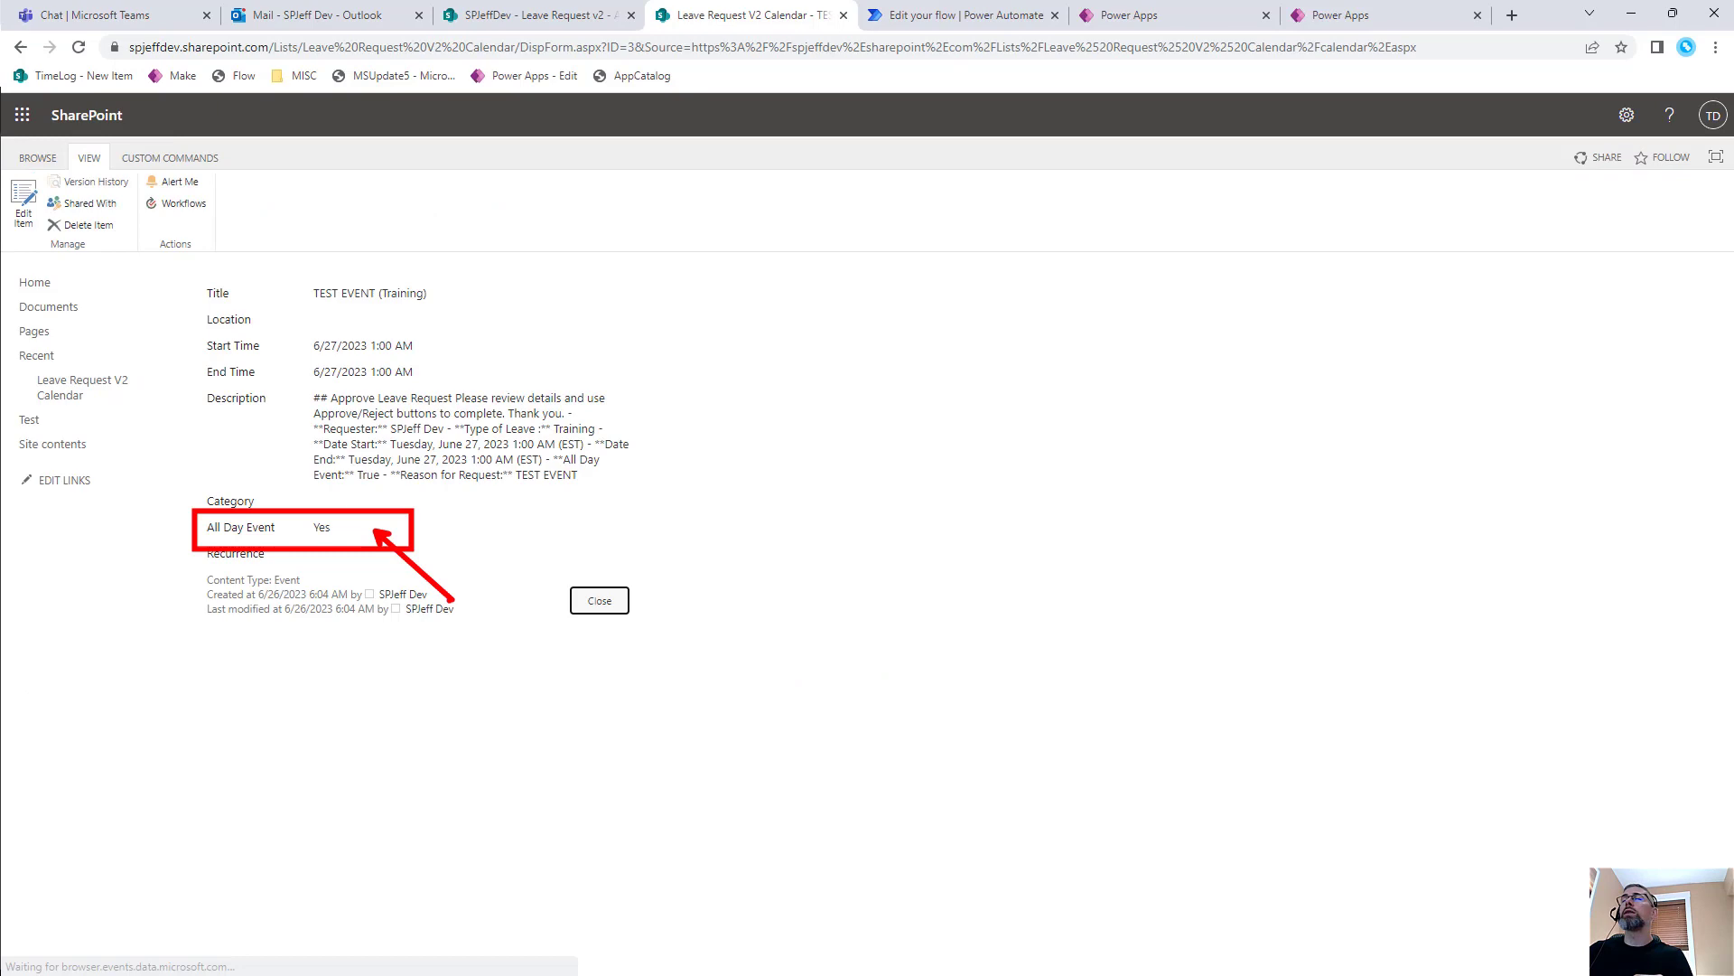
key(Escape)
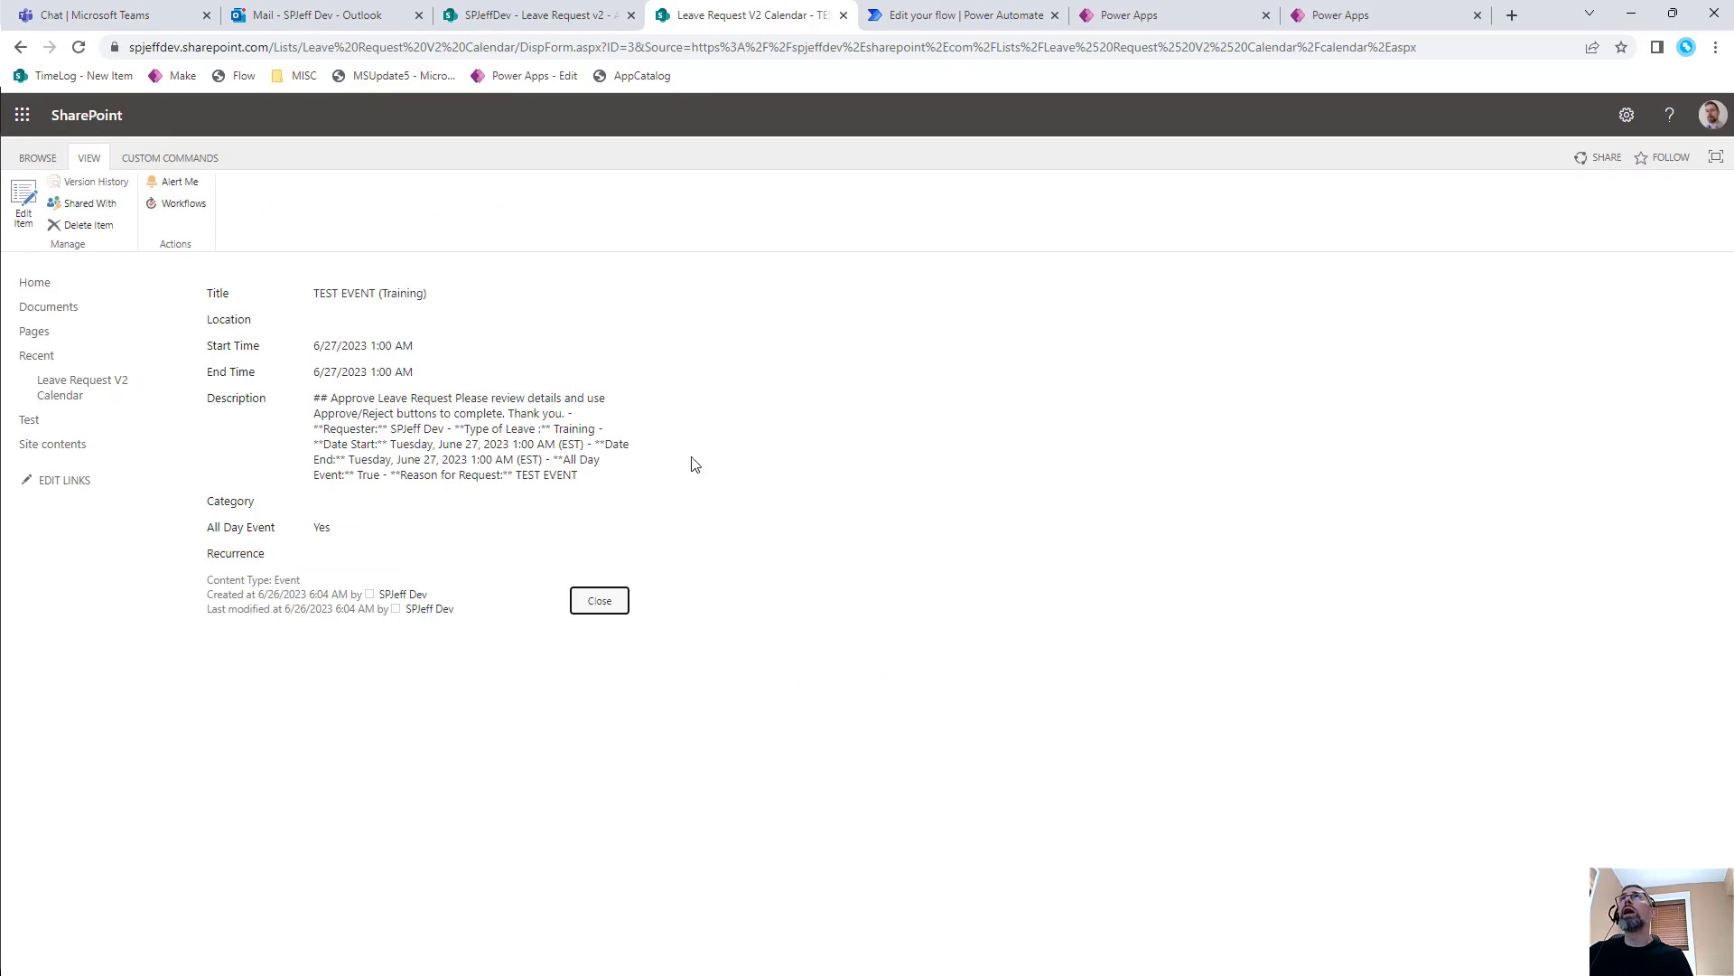
click(992, 26)
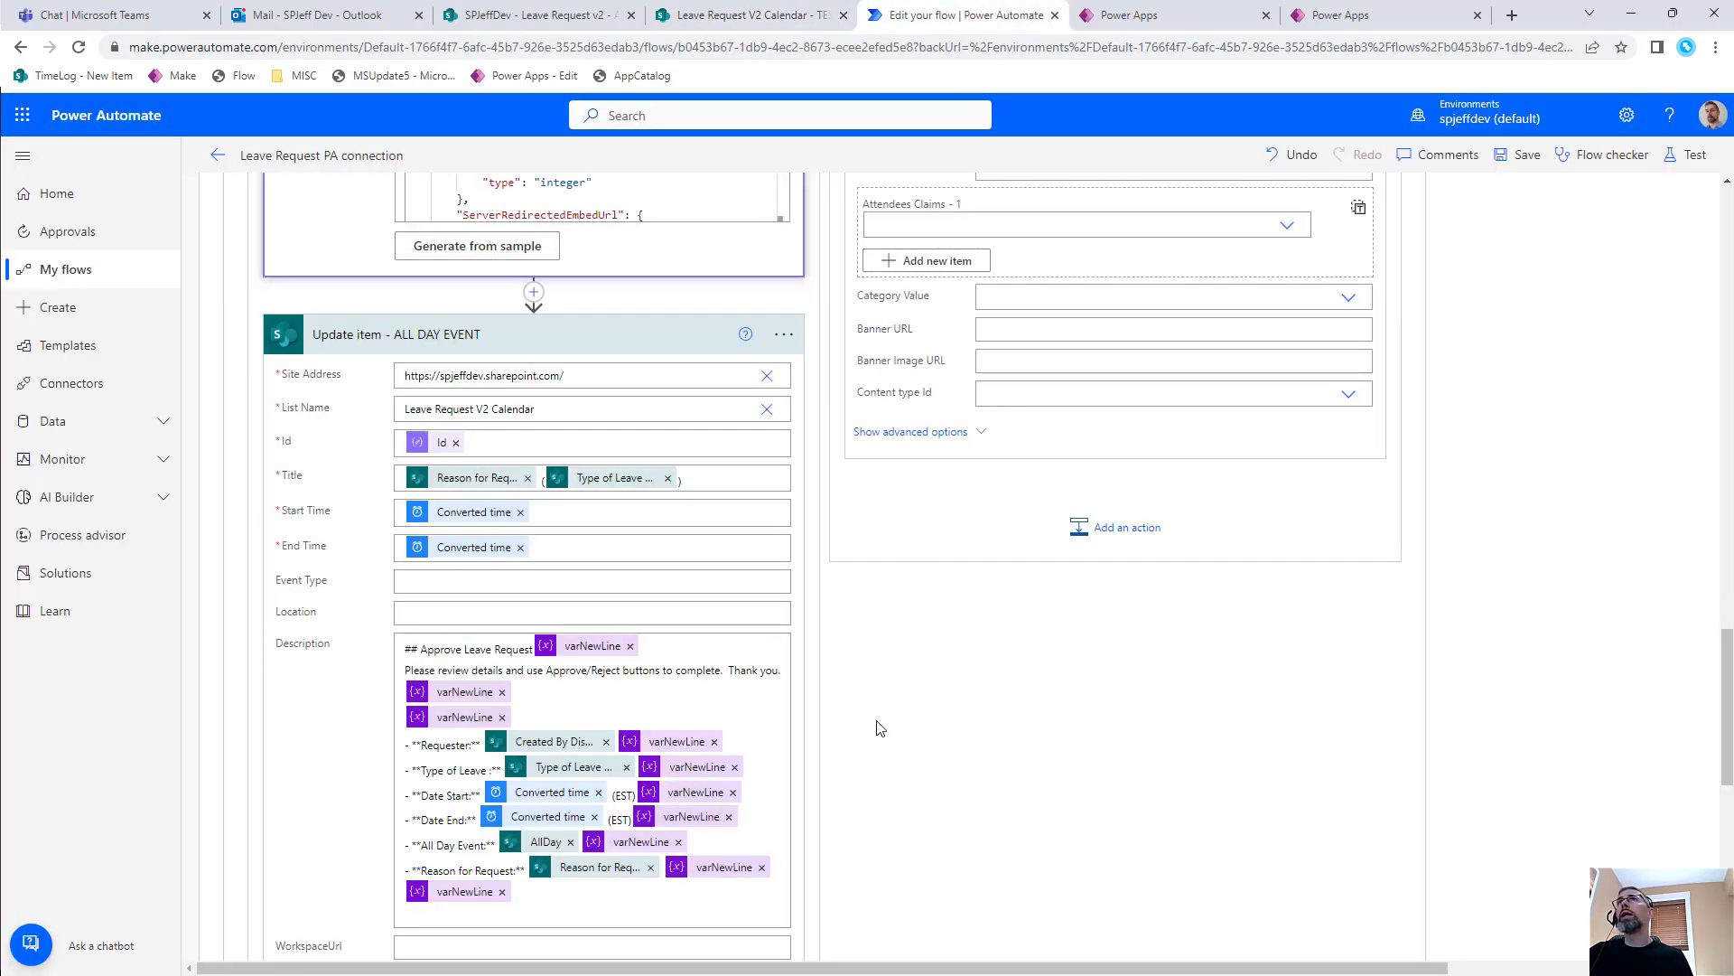
scroll(881, 727, up, 4)
scroll(880, 727, up, 4)
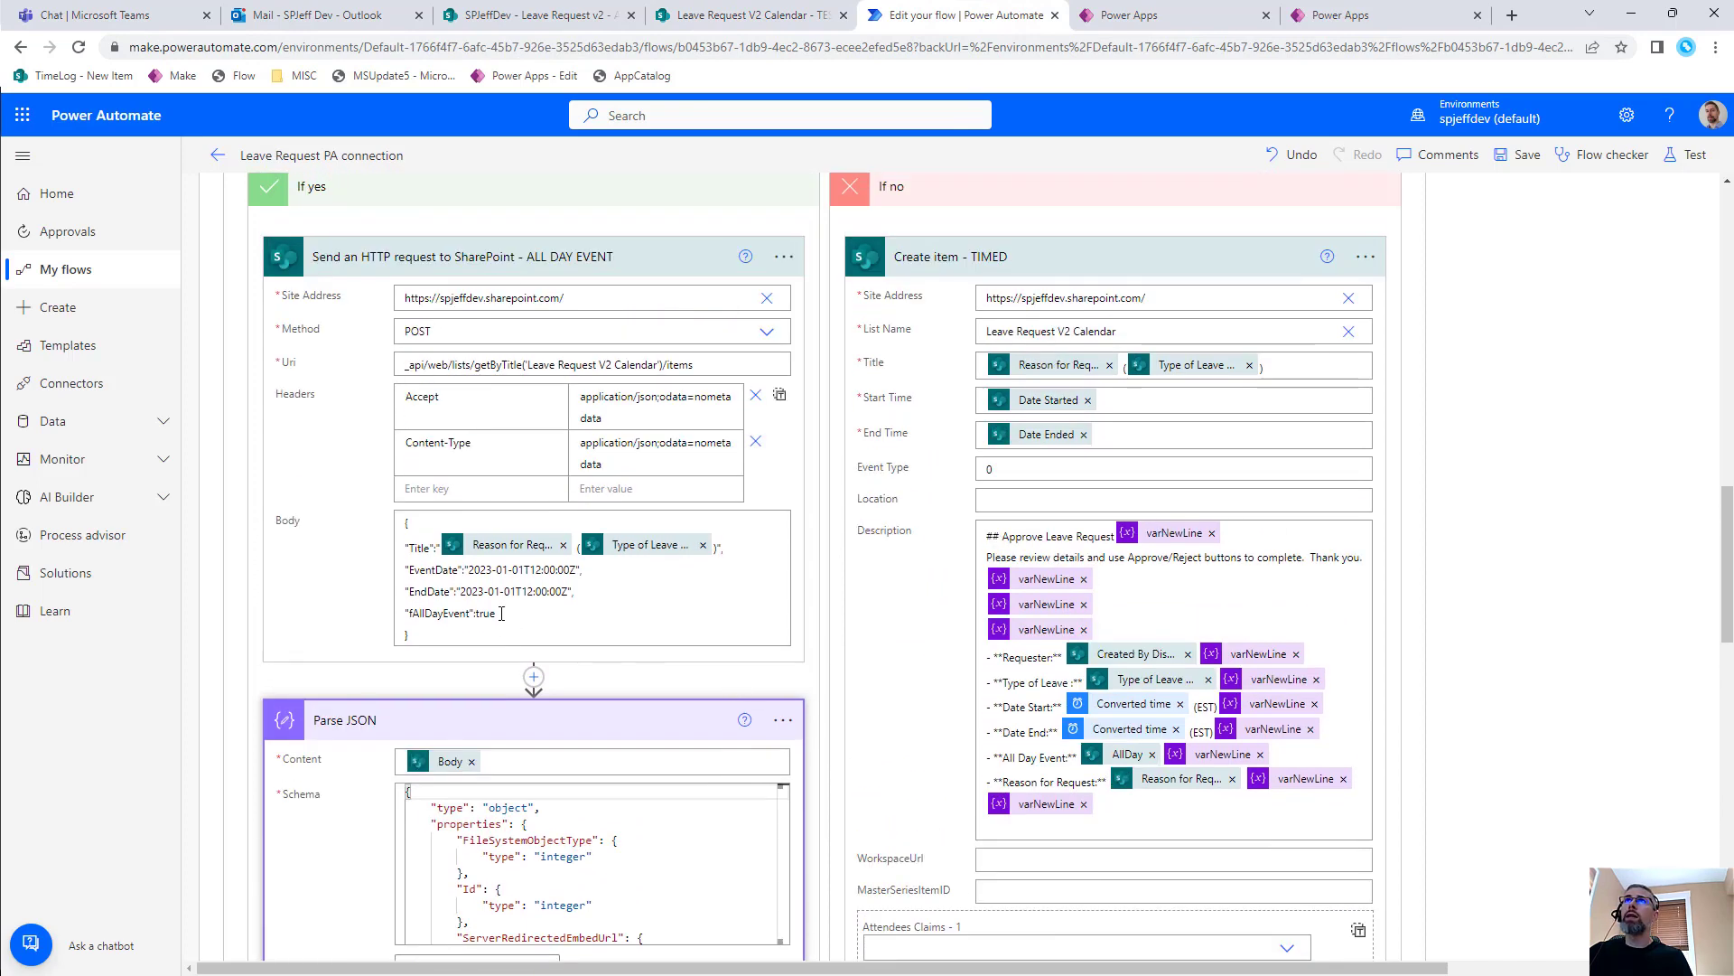
drag(495, 614, 407, 616)
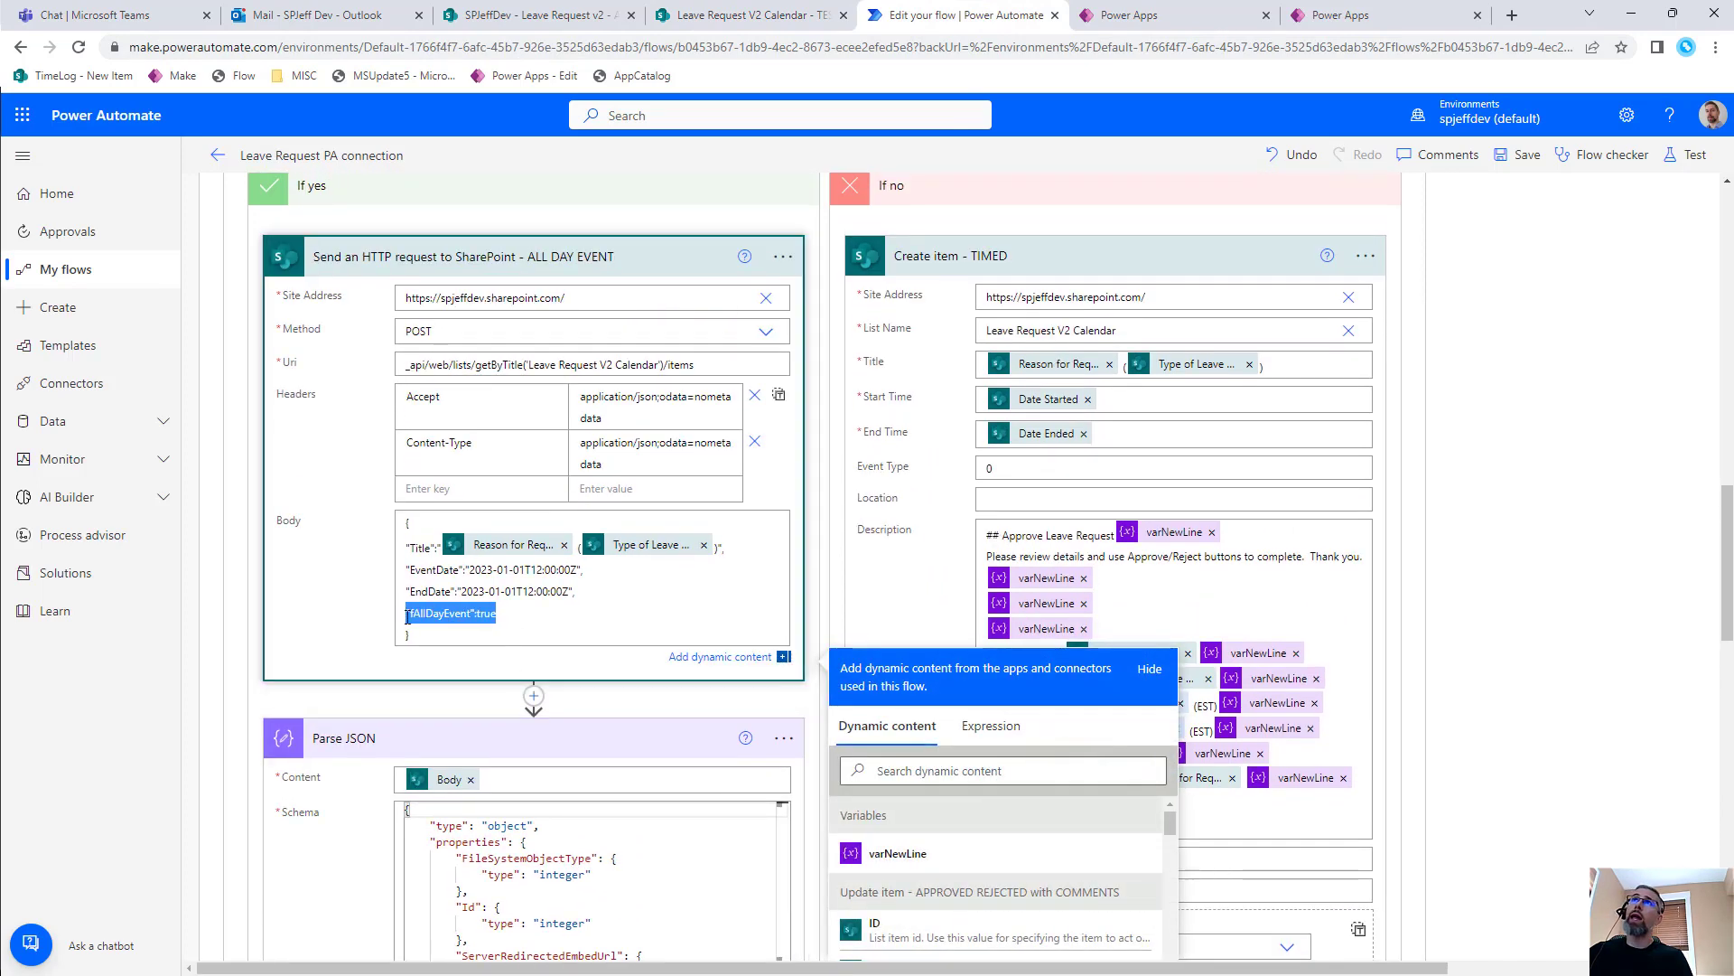